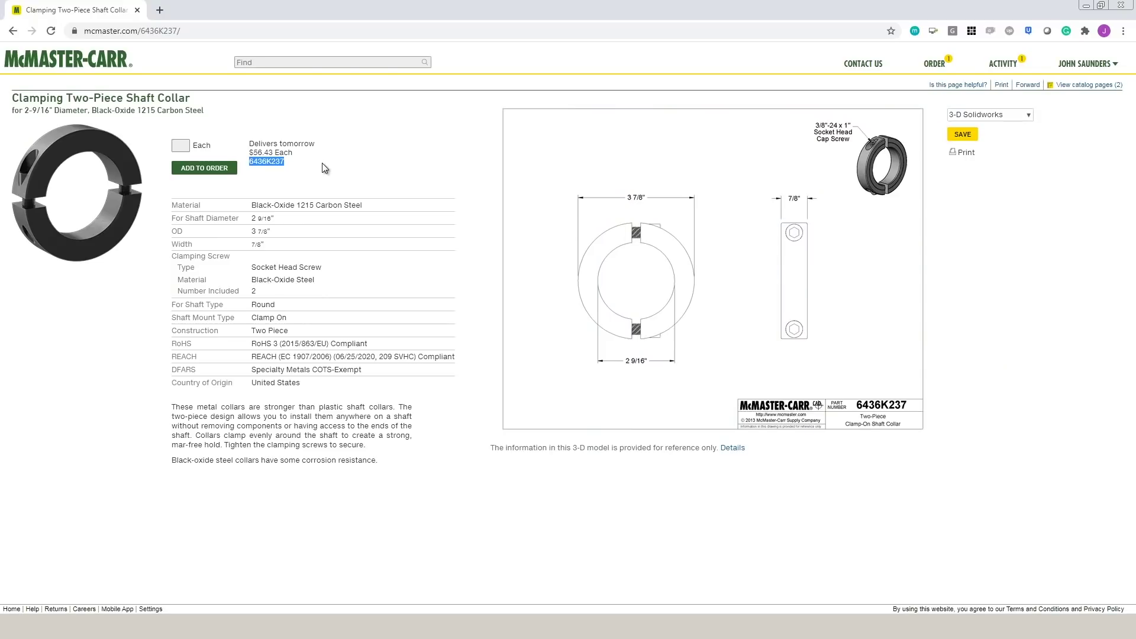
Switch to Fusion 360 and look up part 6436K237 in the McMaster-Carr component catalog
key(alt+Tab)
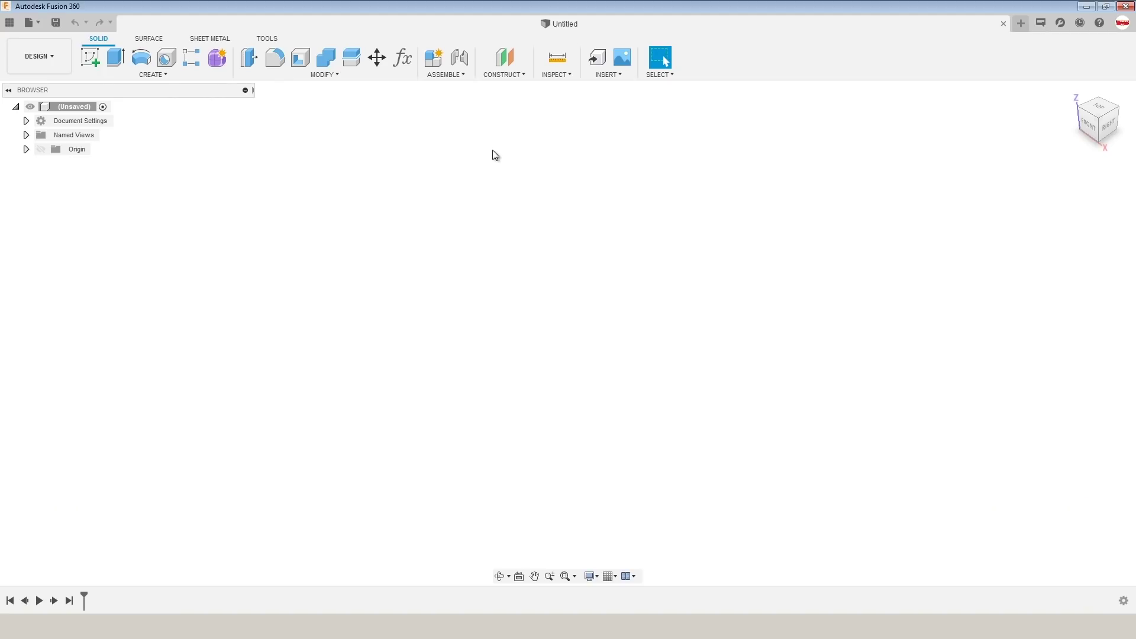
click(610, 74)
click(650, 171)
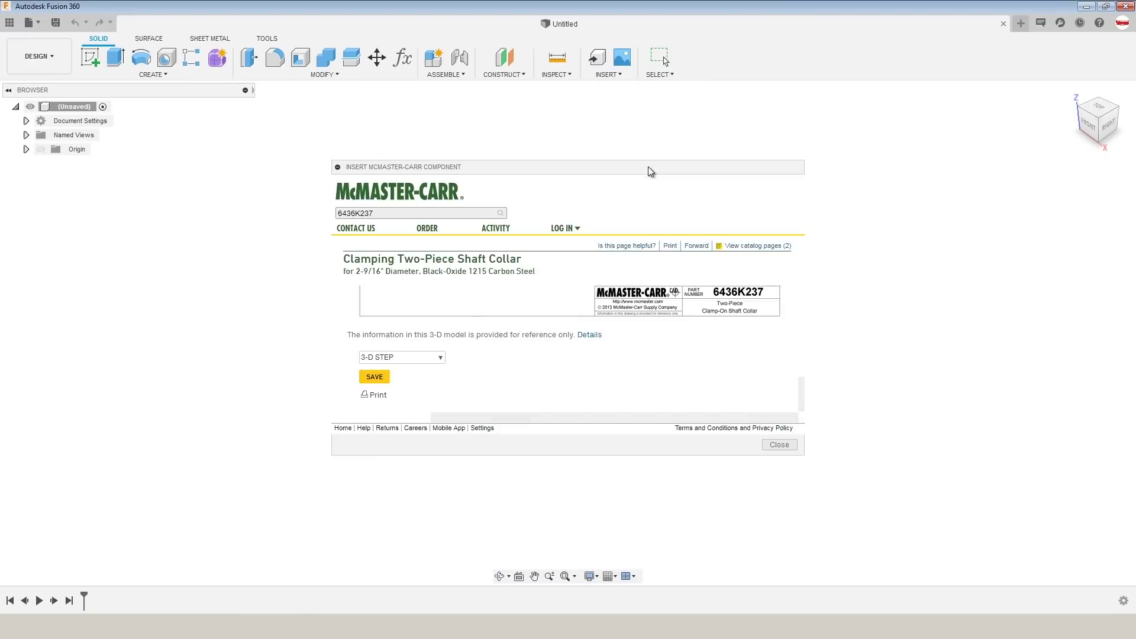
click(446, 214)
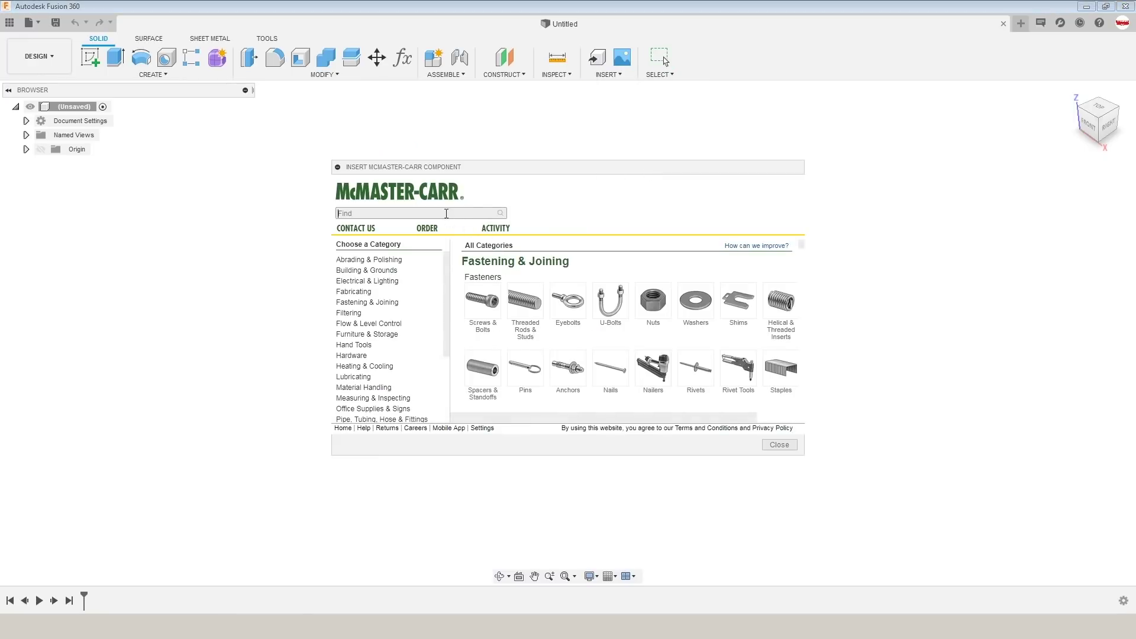
text(6436K237)
key(Return)
Insert the two-piece shaft collar into the design as a 3-D STEP model
click(509, 342)
scroll(499, 345, down, 5)
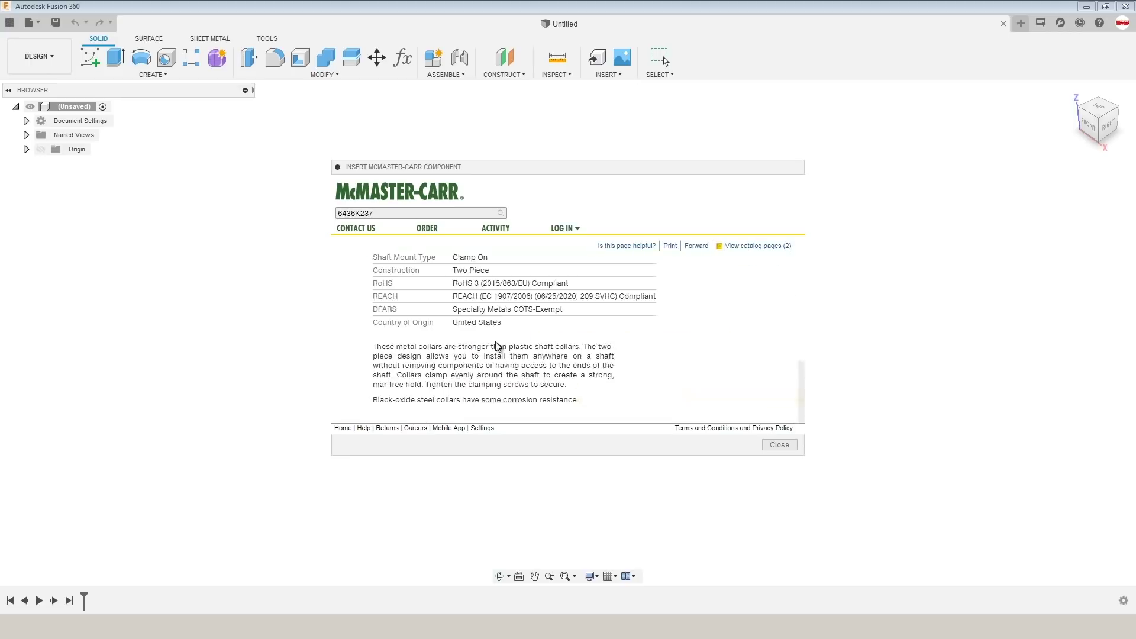
scroll(492, 339, down, 5)
click(550, 353)
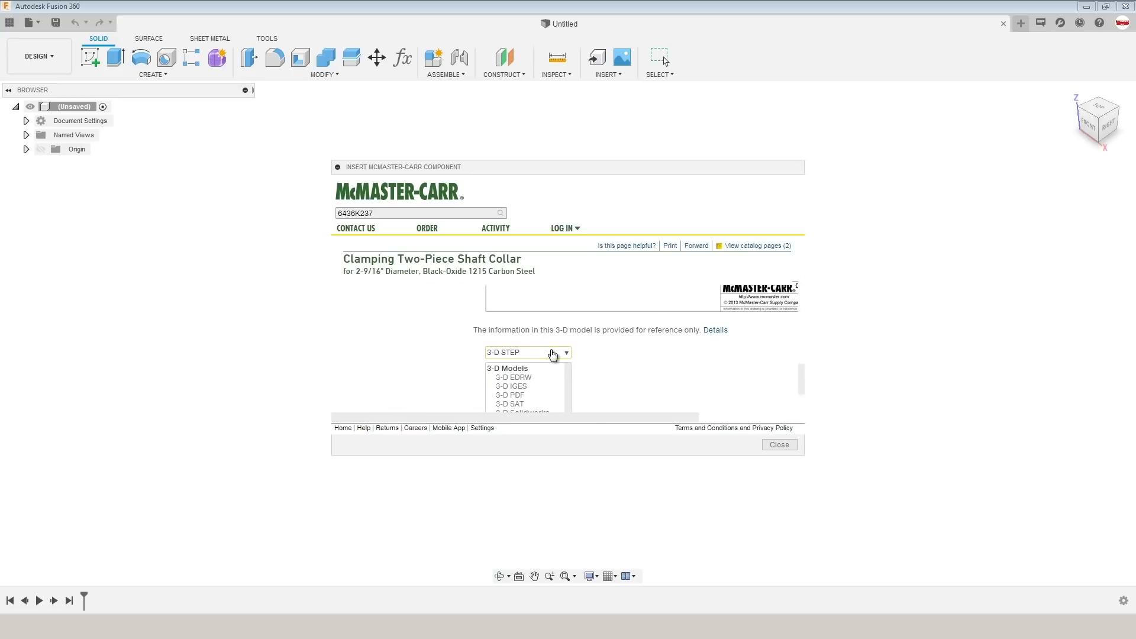
click(552, 355)
click(562, 352)
scroll(560, 367, down, 1)
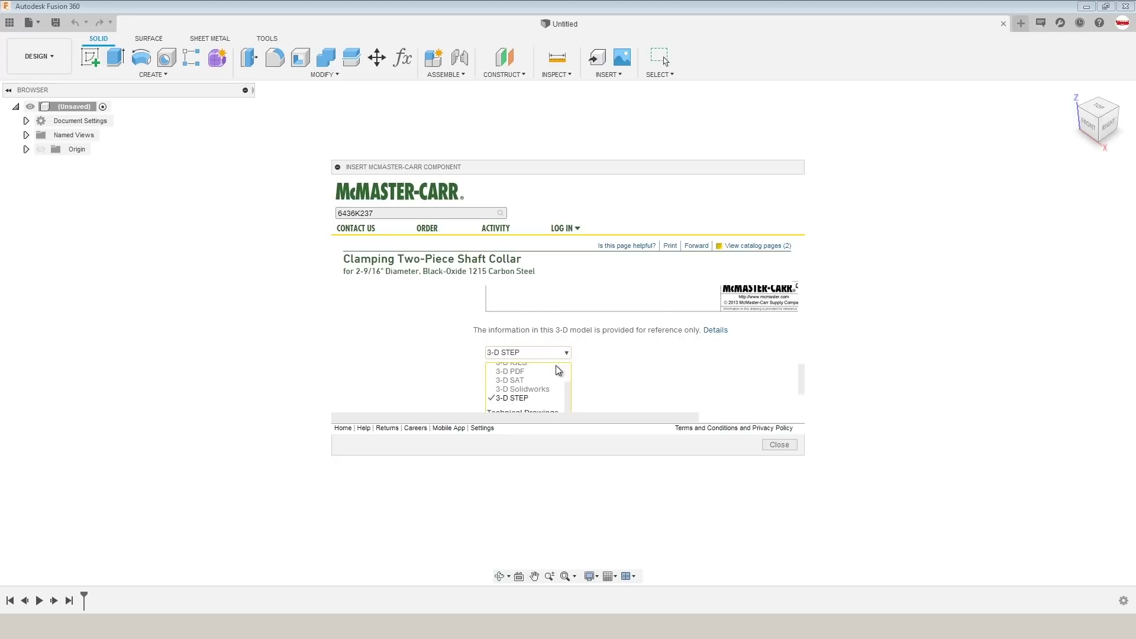
click(520, 397)
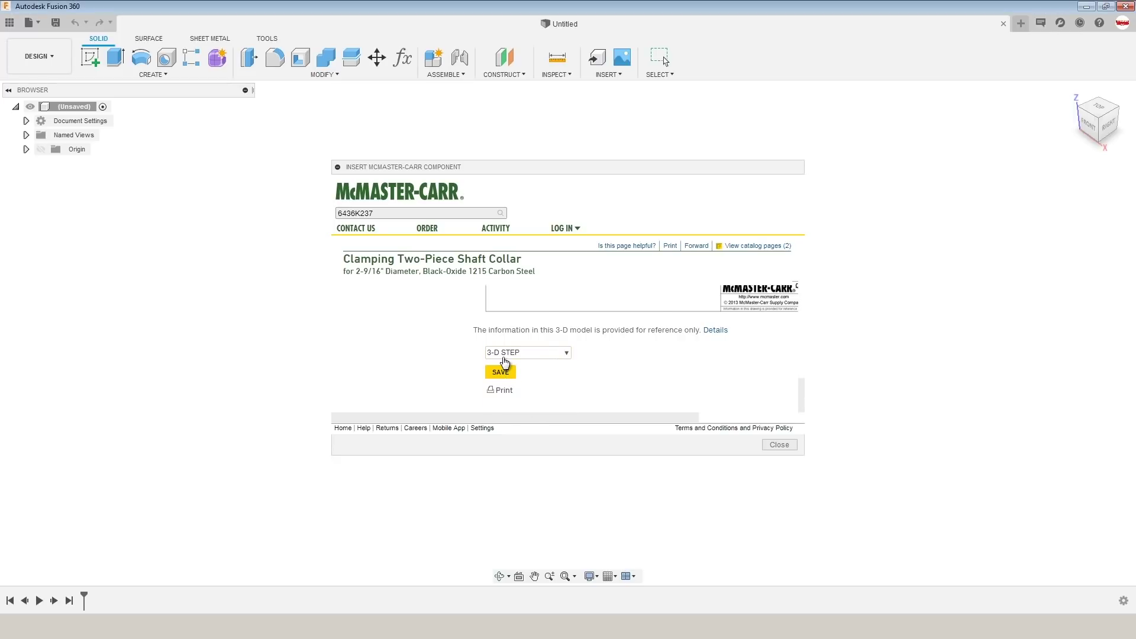
click(501, 371)
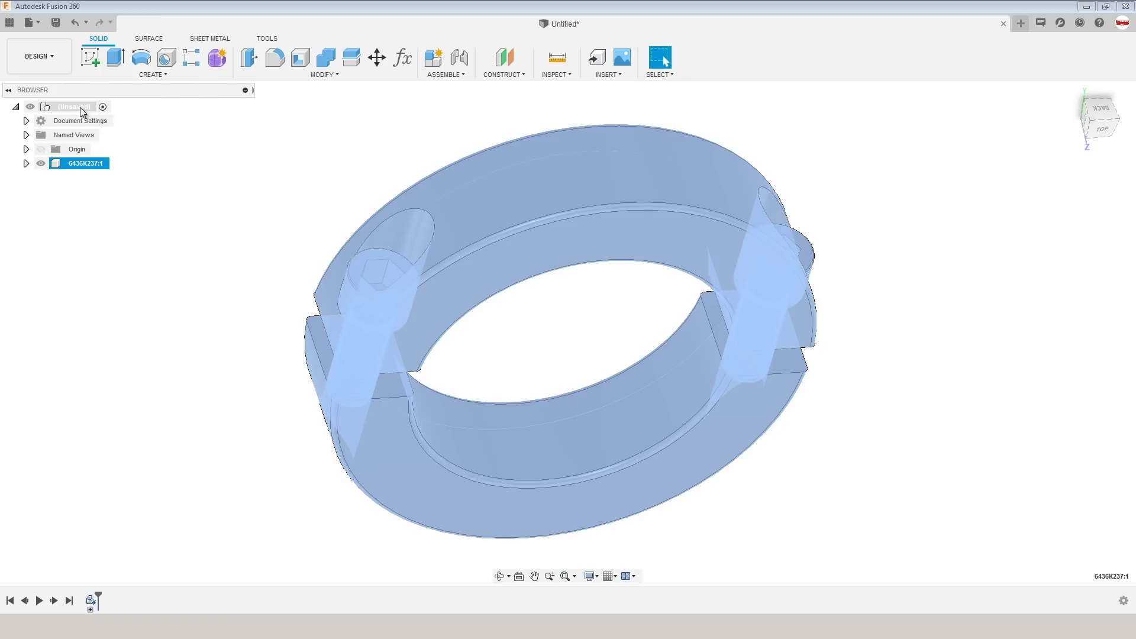
Create a new internal standard component under the top-level assembly, activate it, and hide the imported 6436K237 collar
right_click(74, 107)
key(Escape)
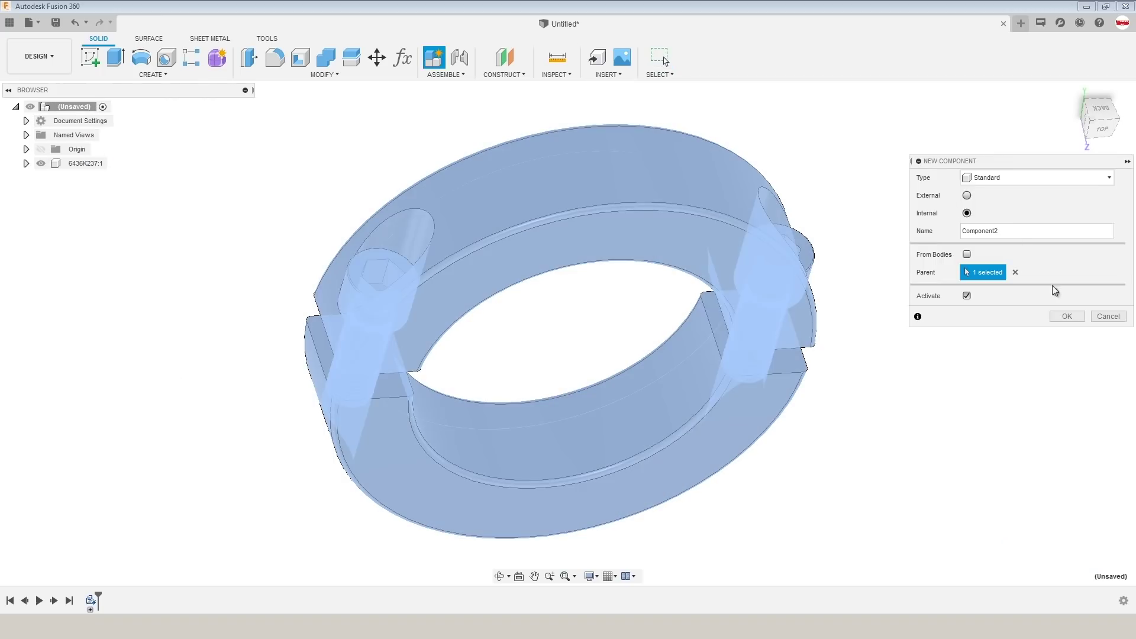
click(1068, 317)
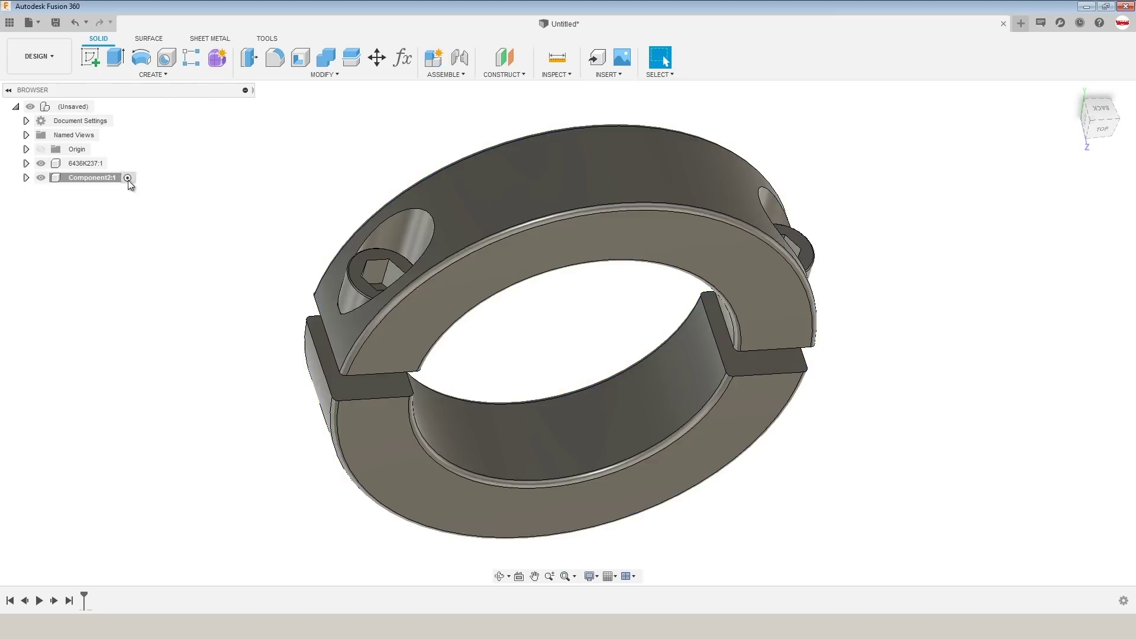
click(127, 177)
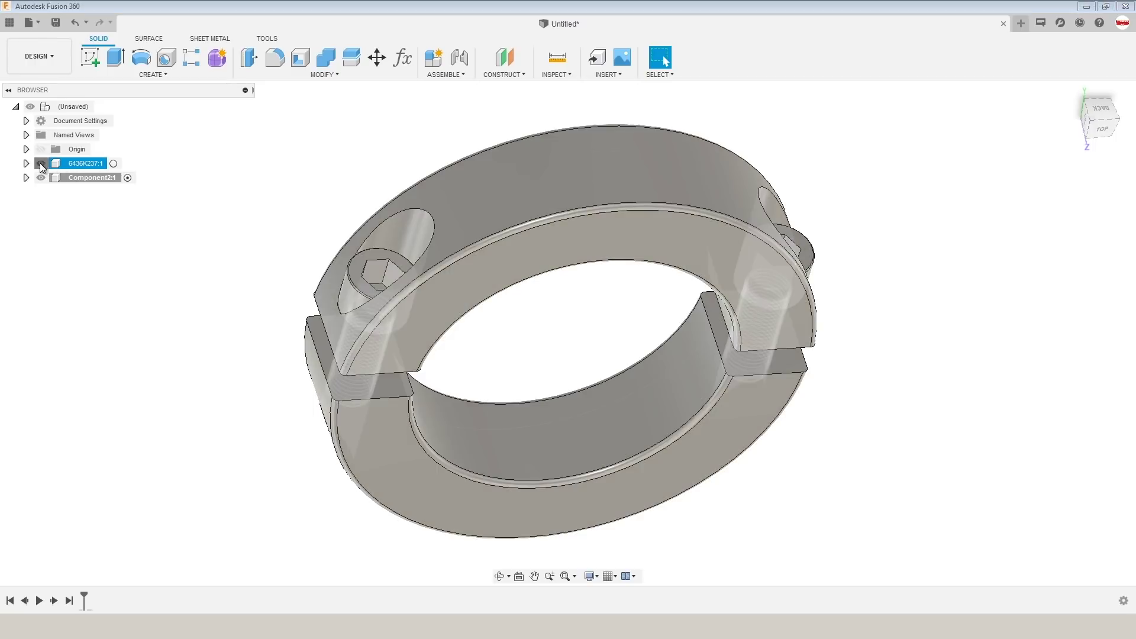
click(41, 164)
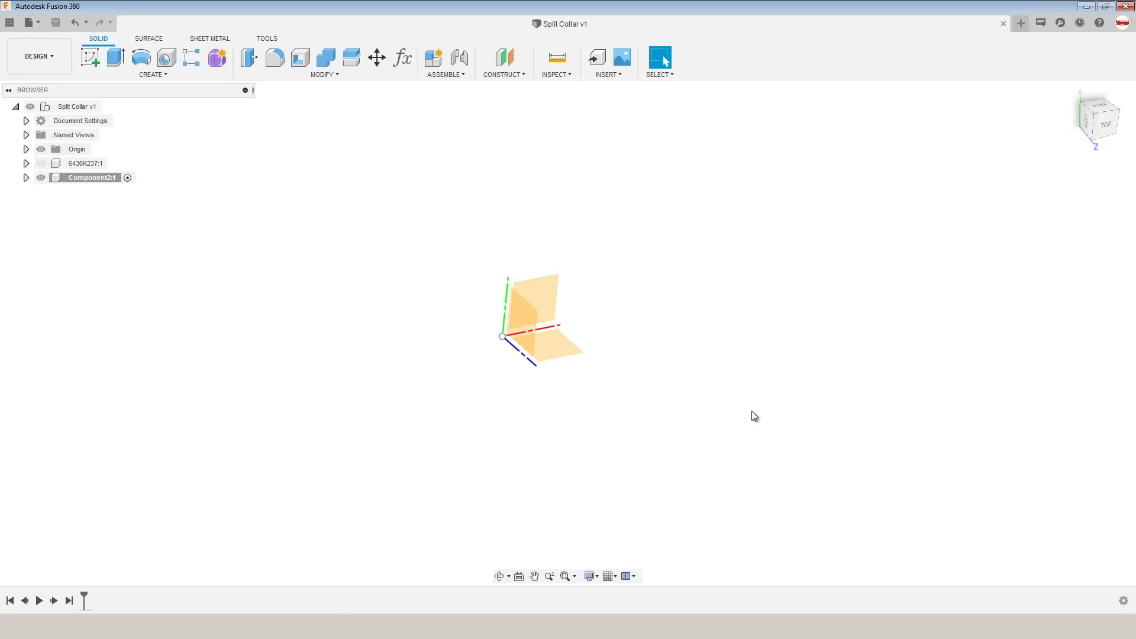
Sketch a center rectangle about 0.455 in high on the XY plane, in the positive X direction from the origin
text(s)
text(center)
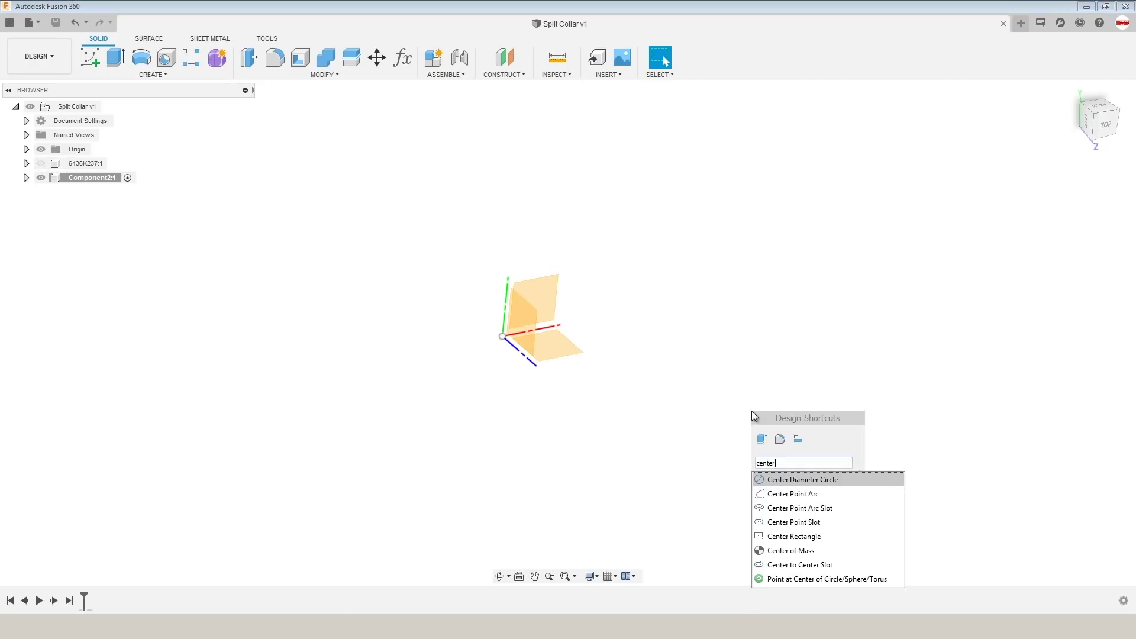
click(795, 535)
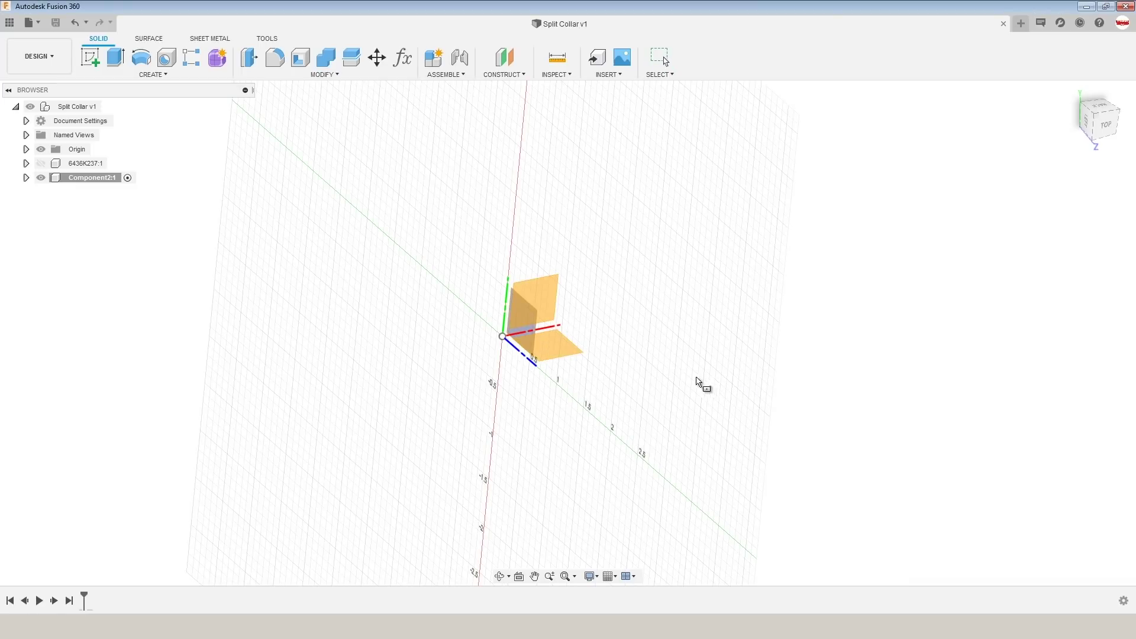
shift+middle_drag(672, 371, 654, 314)
shift+middle_drag(571, 291, 548, 295)
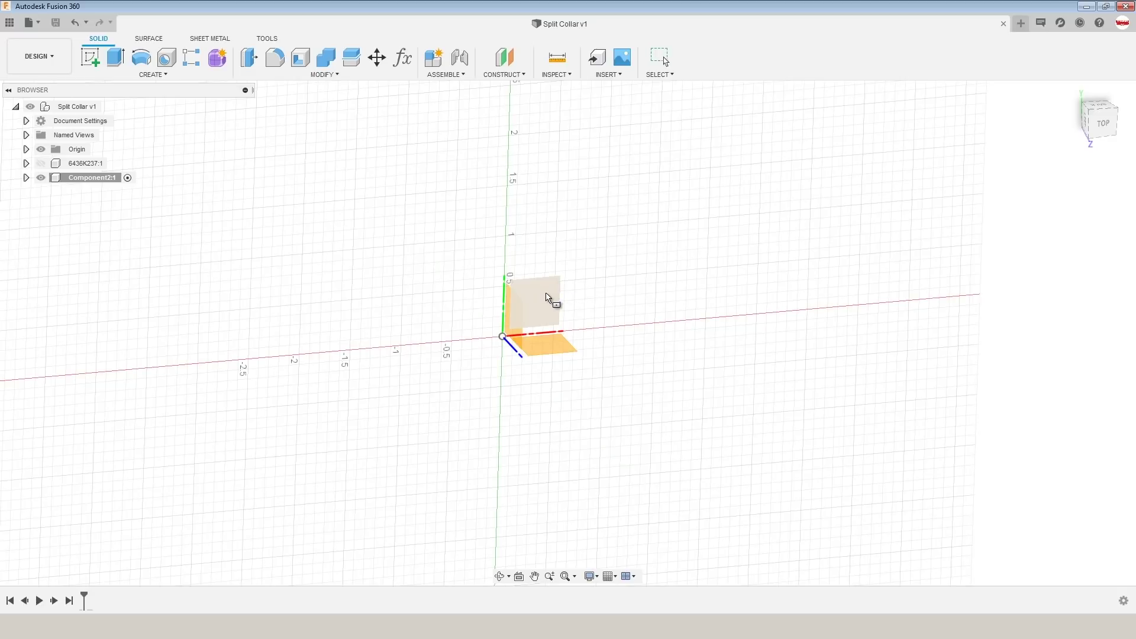
click(550, 303)
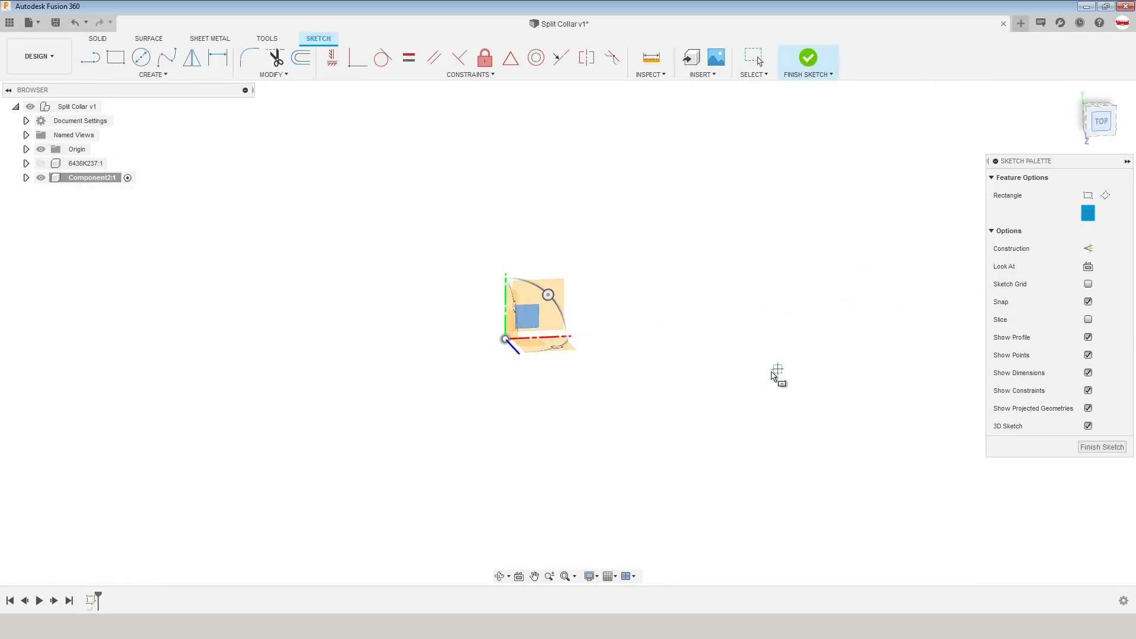
click(618, 335)
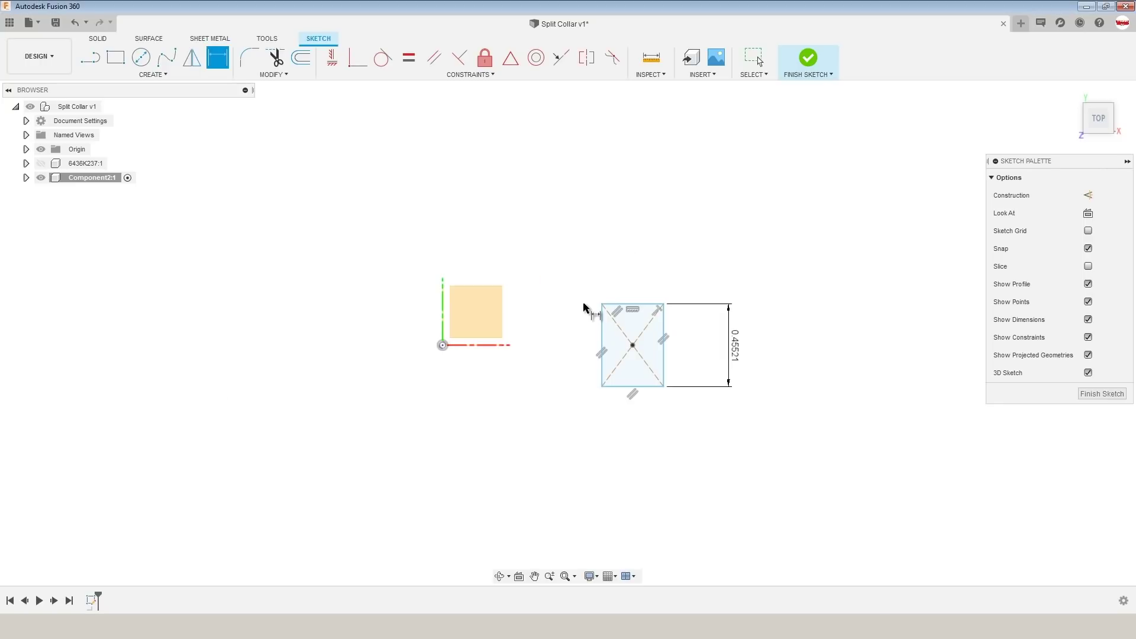
Set the rectangle's width to 0.875 in and link its height to the width dimension
click(632, 305)
click(631, 290)
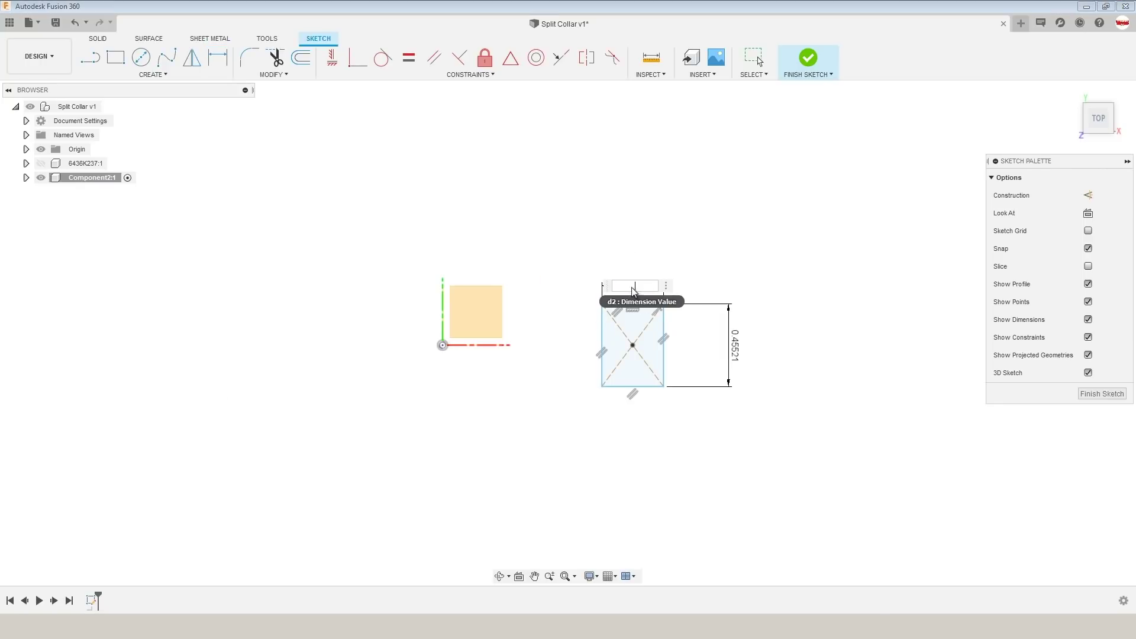
text(0.875)
key(Return)
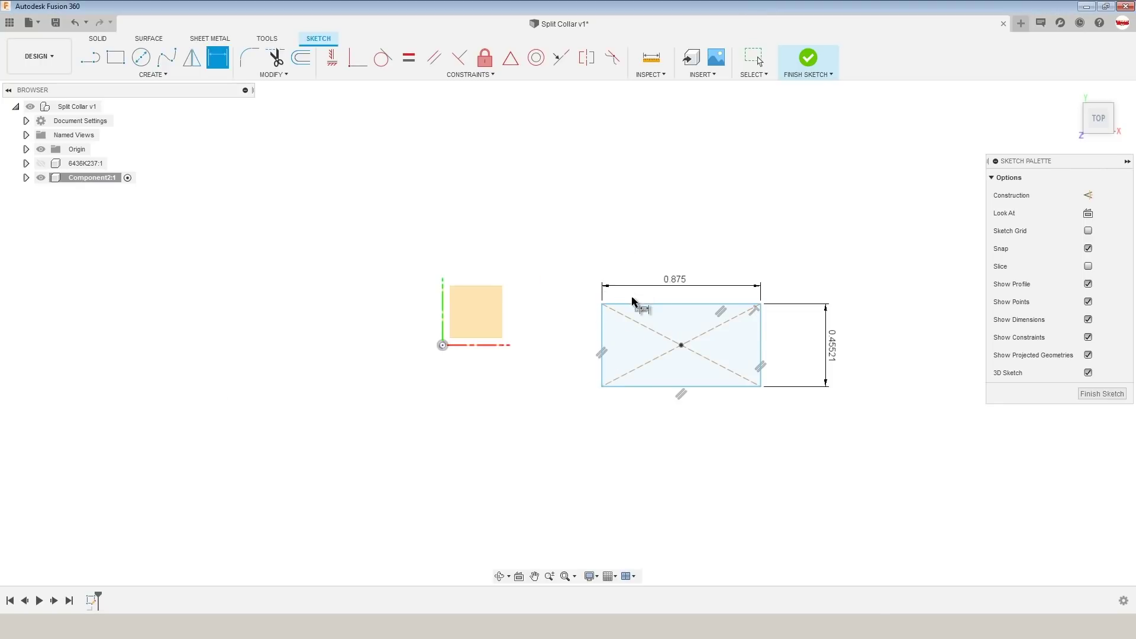
click(831, 348)
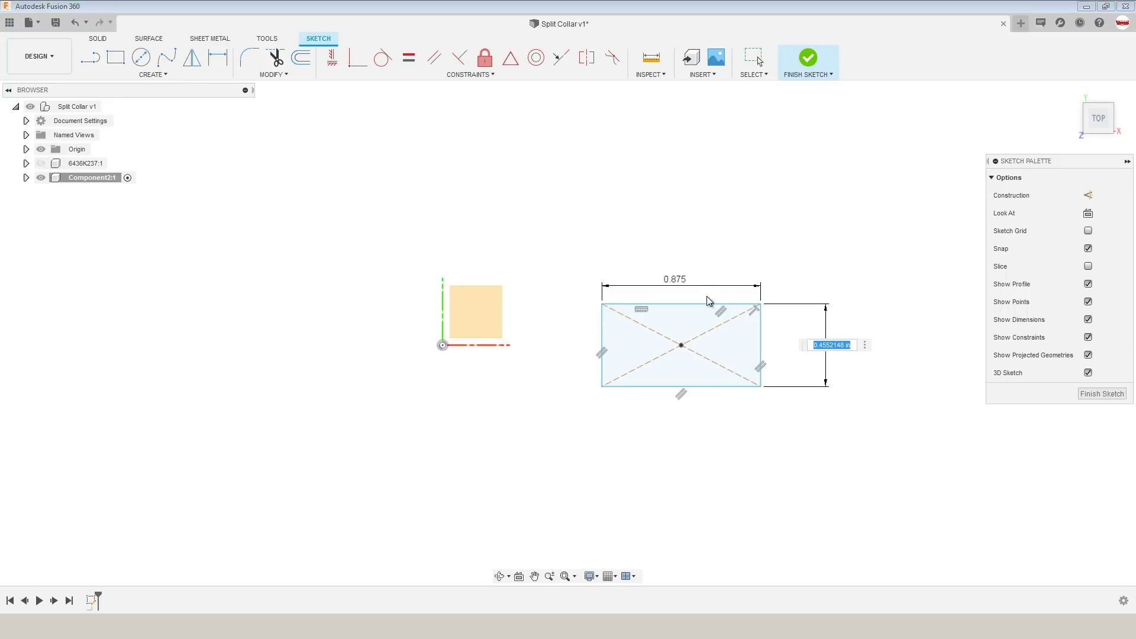
click(683, 282)
key(Return)
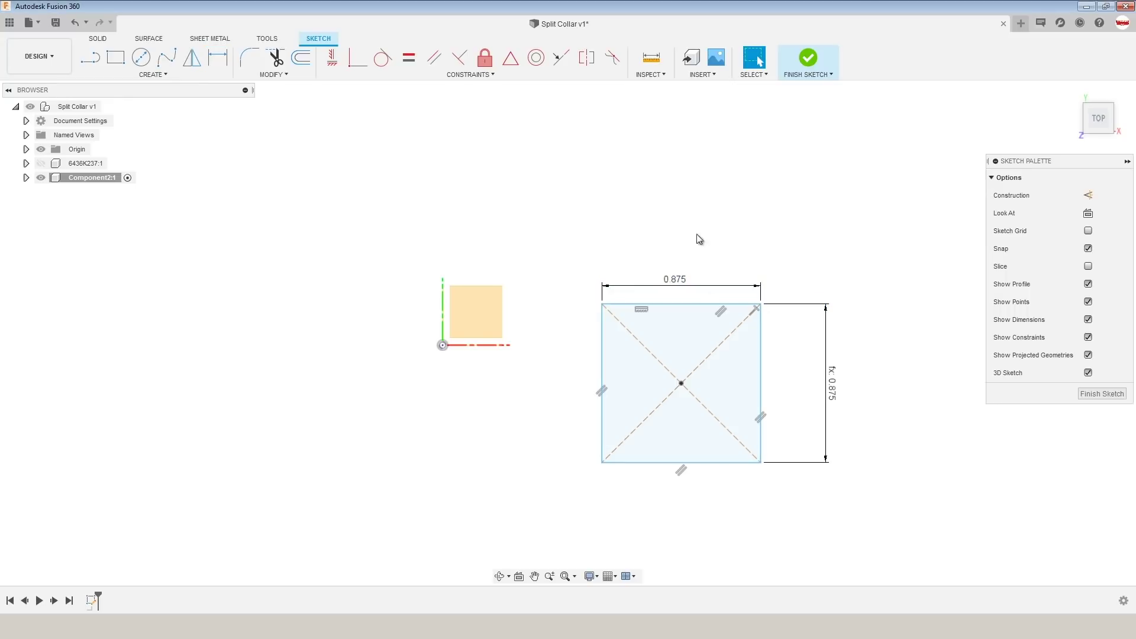
Align the rectangle's center point horizontally with the origin using a Horizontal/Vertical constraint
click(335, 59)
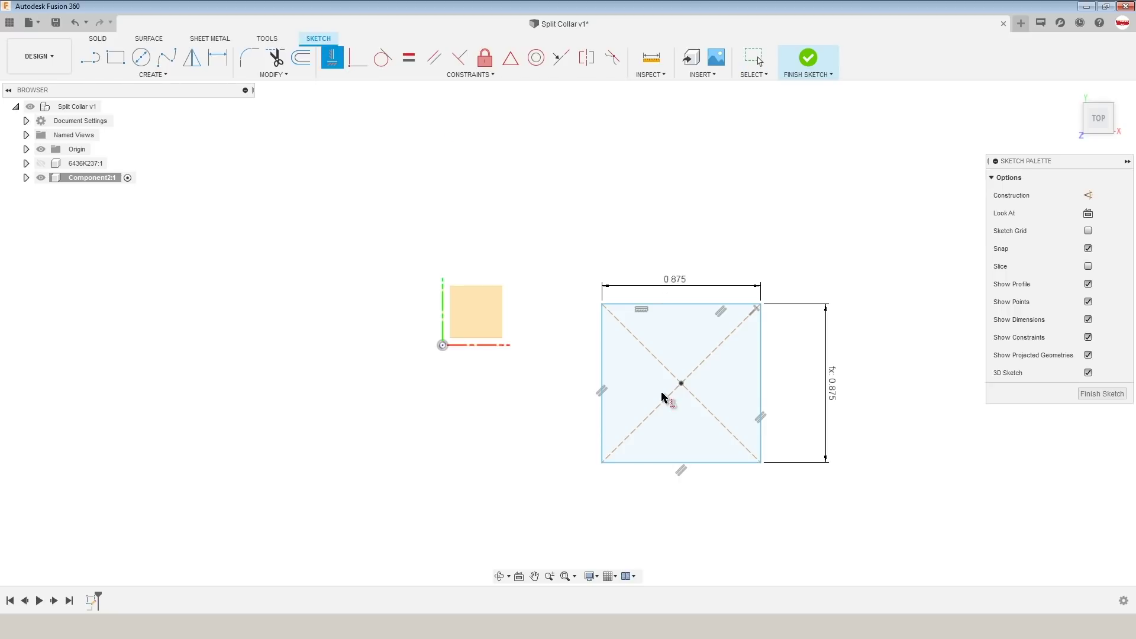
click(681, 384)
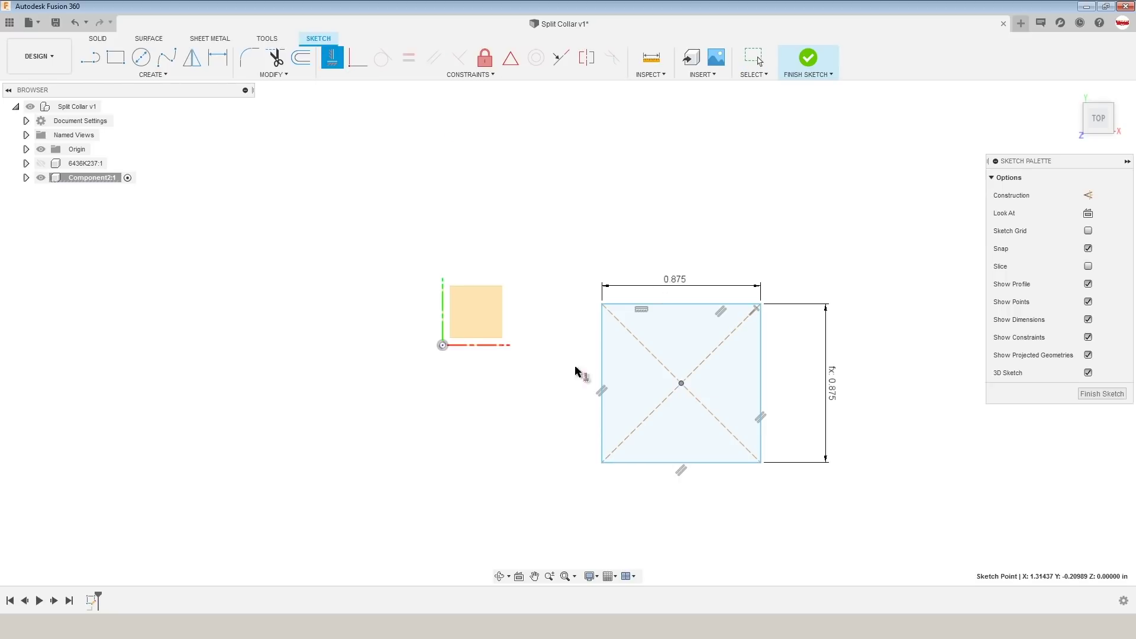
click(443, 345)
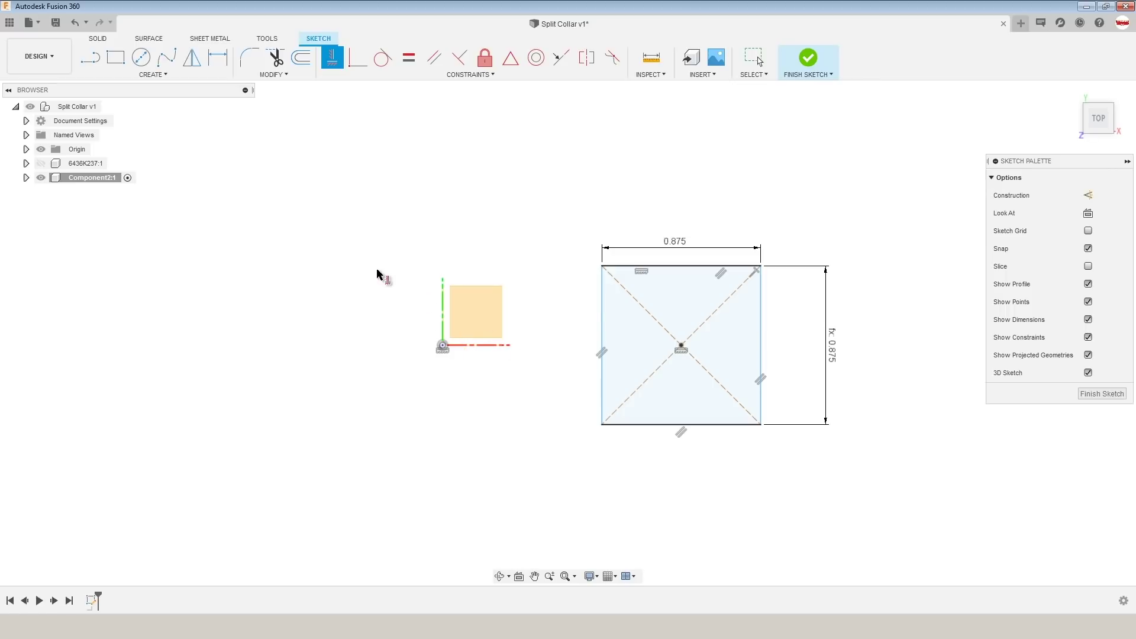
Toggle the visibility of the assembly's origin geometry off and back on
click(40, 150)
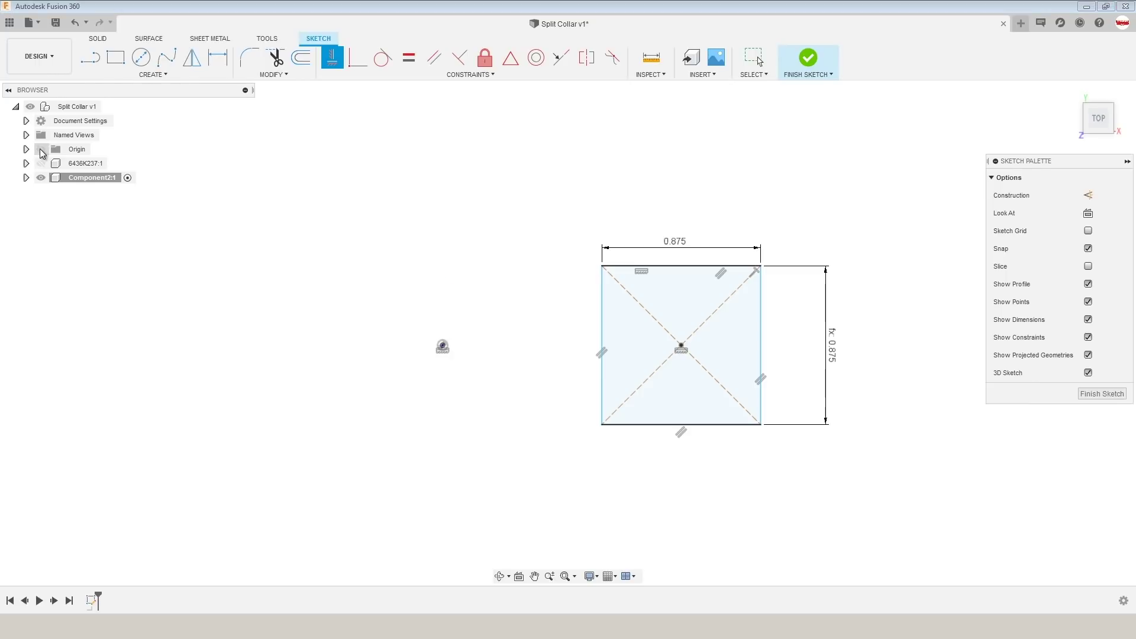
click(42, 152)
click(41, 151)
click(41, 152)
key(Escape)
Draw a line from the origin to the midpoint of the square's nearest side and convert it to construction geometry
text(s)
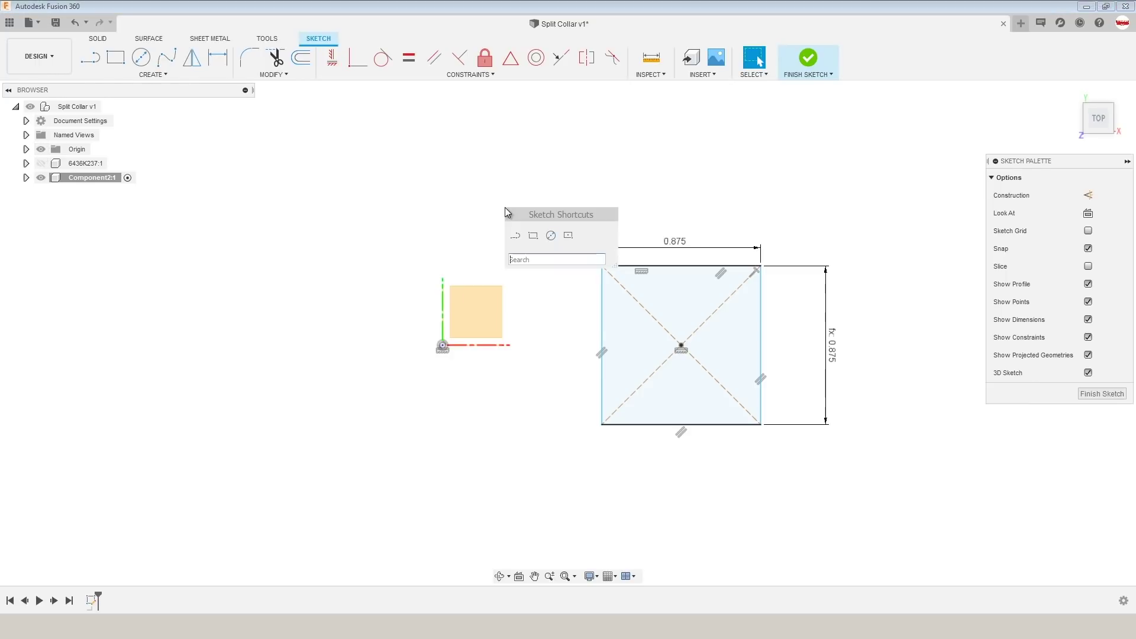
text(l)
click(525, 276)
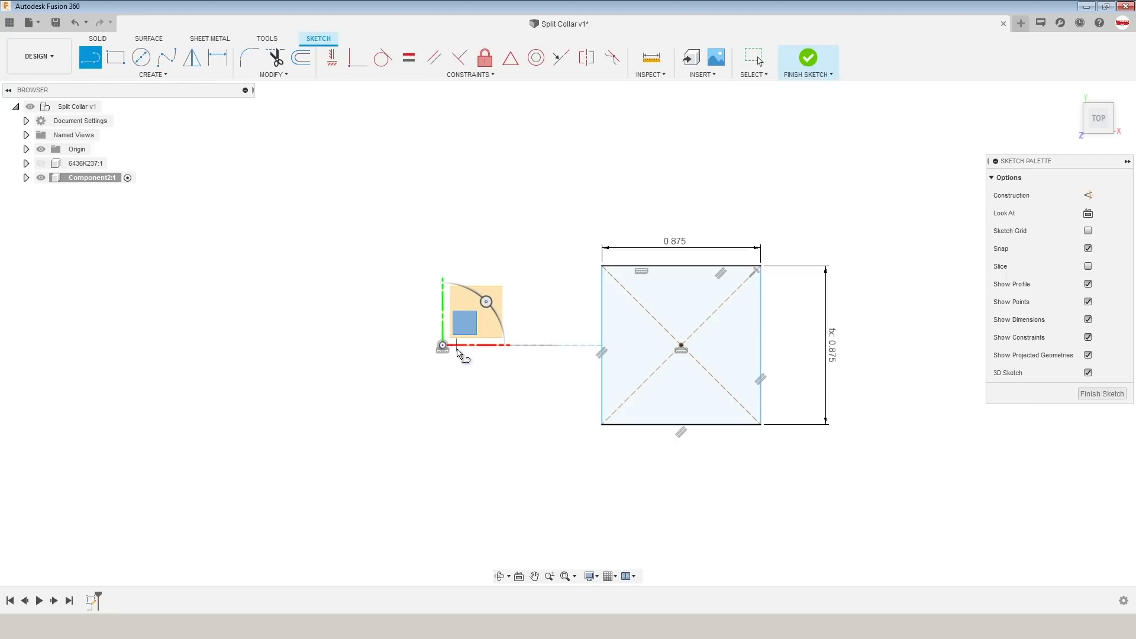
click(443, 345)
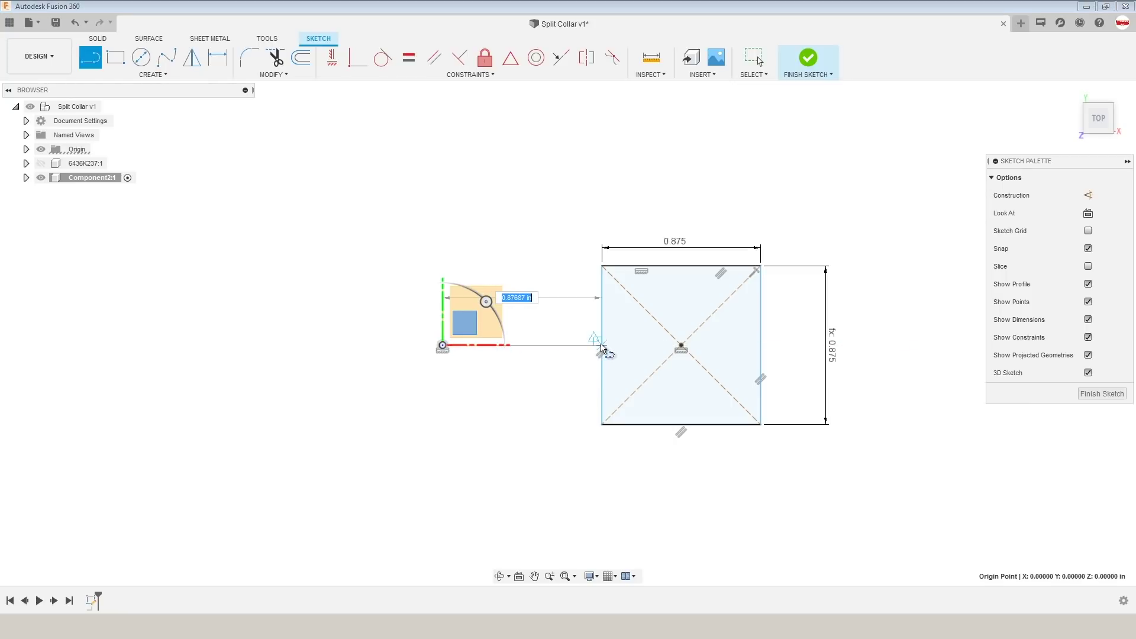
click(602, 346)
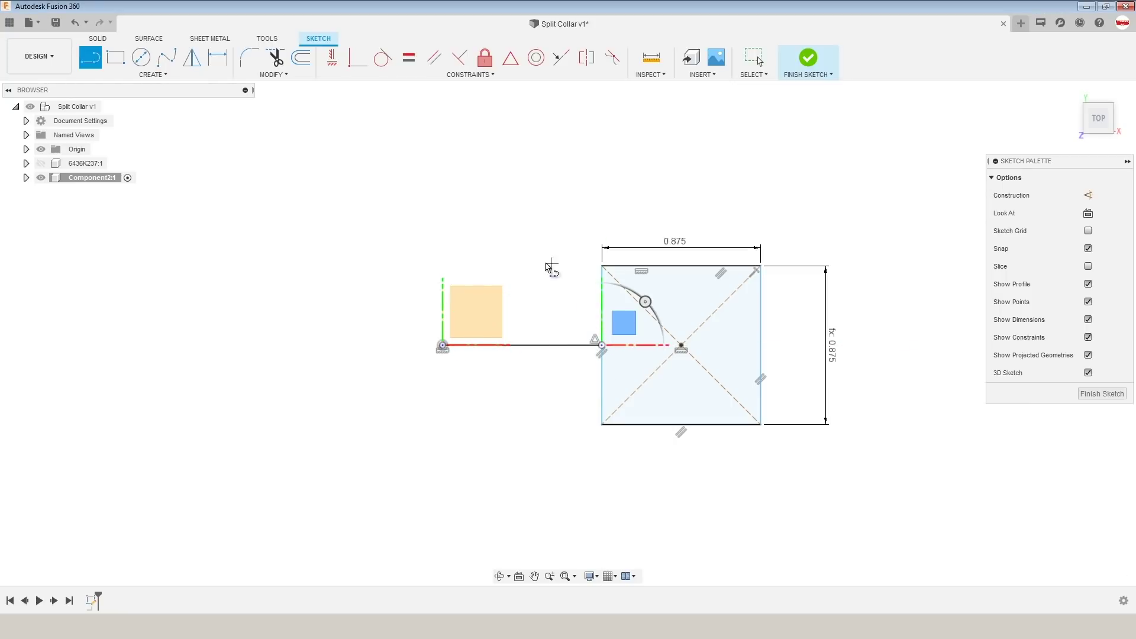
key(Escape)
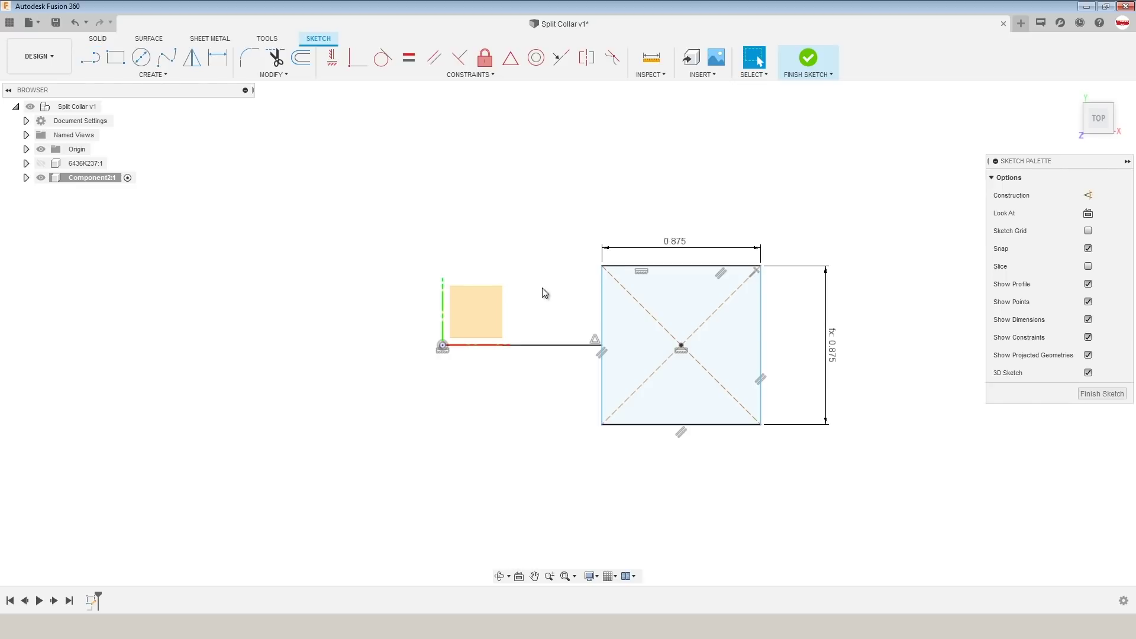
click(553, 345)
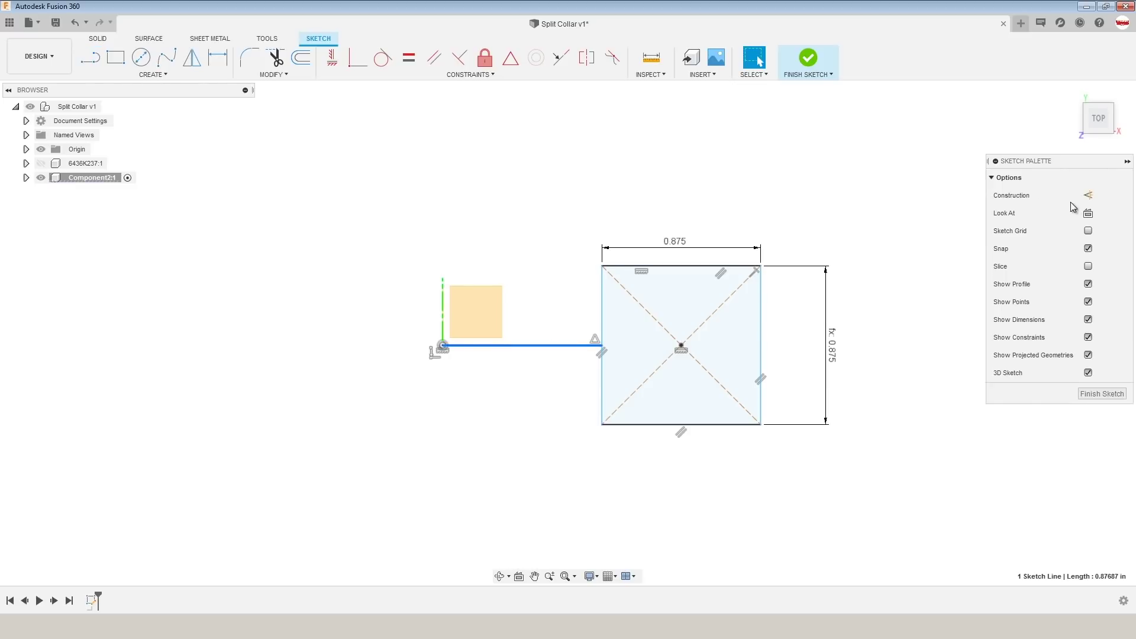
click(1088, 196)
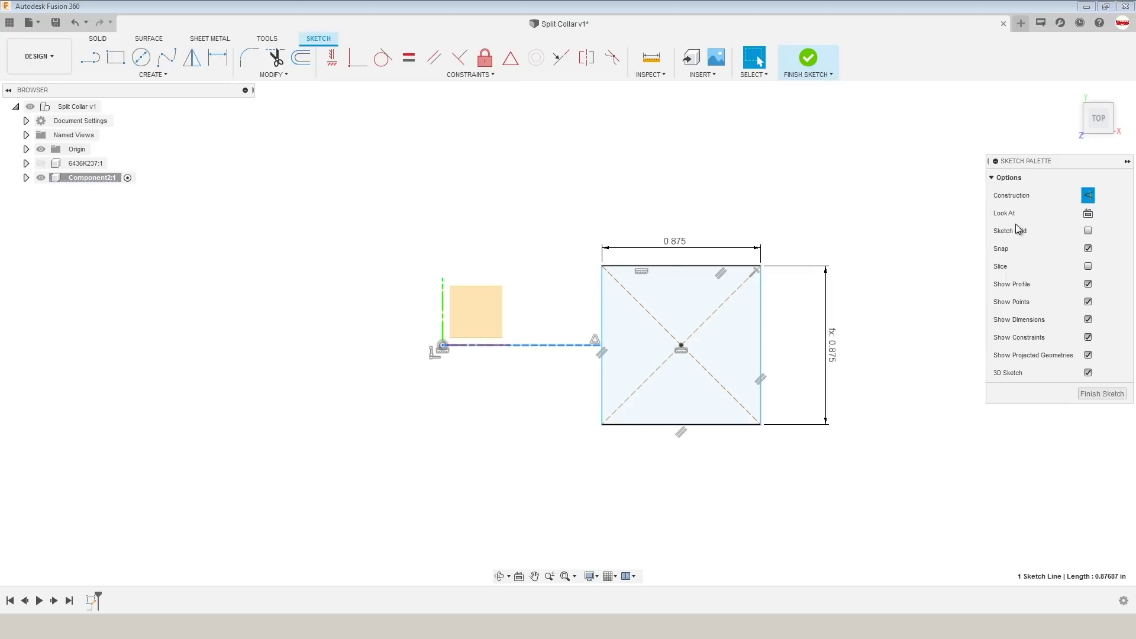
Check the collar's bore diameter on the McMaster-Carr web page and dimension the construction line's length as 2 9/16 in
key(alt+Tab)
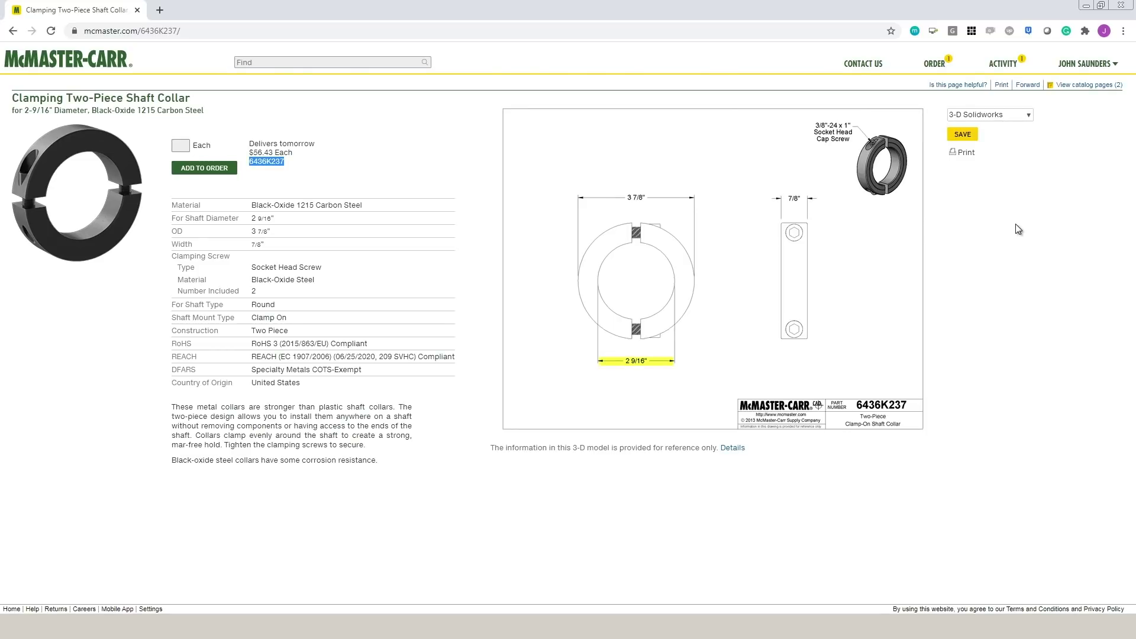
key(alt+Tab)
key(d)
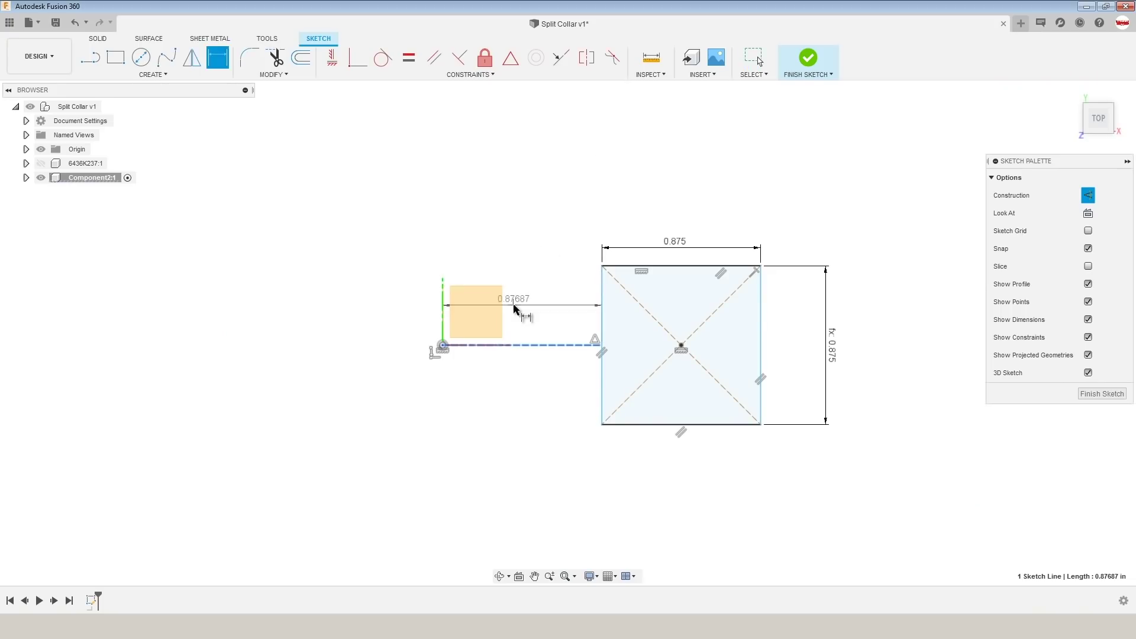
click(533, 216)
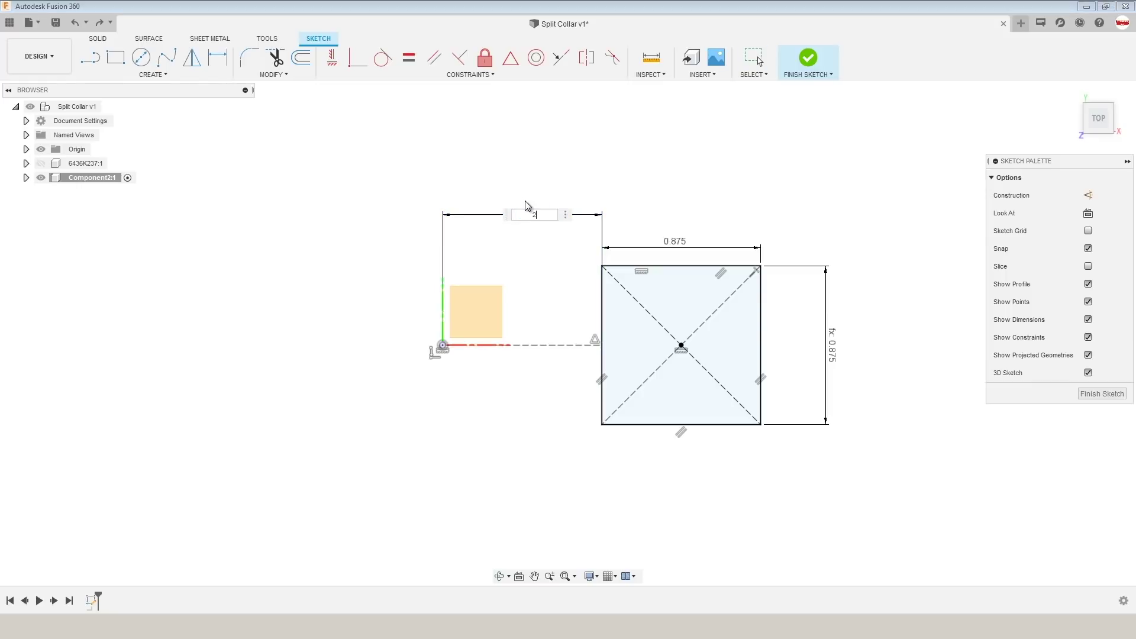
text(2 9/16)
key(Return)
key(Escape)
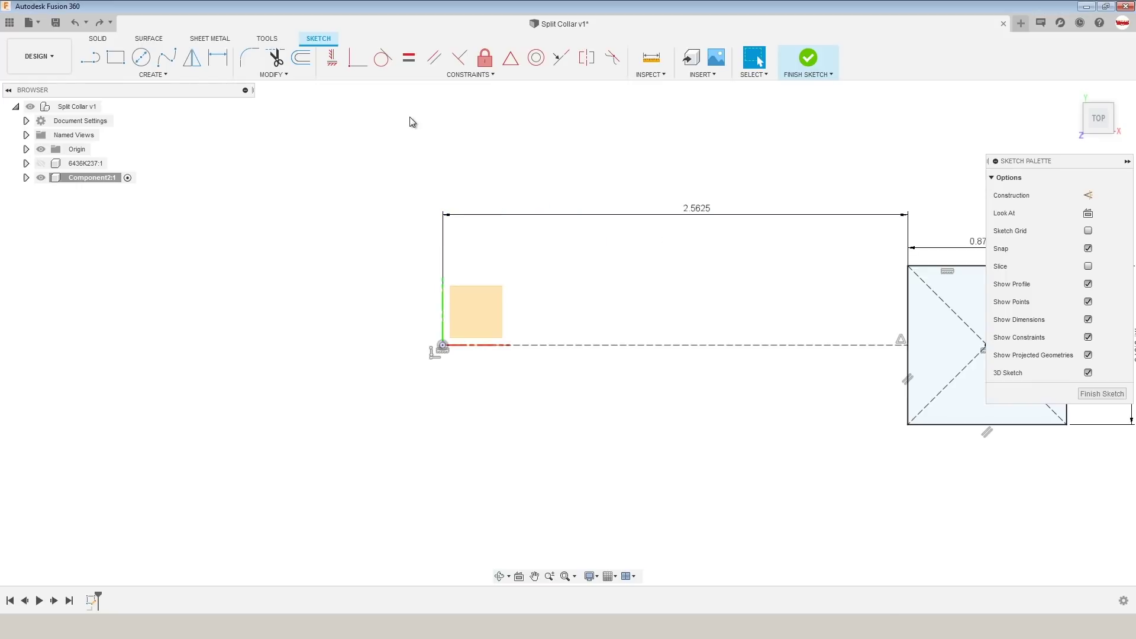
Set the distance from the origin to the square's near side to half the bore diameter, 1.28125 in
scroll(465, 196, down, 3)
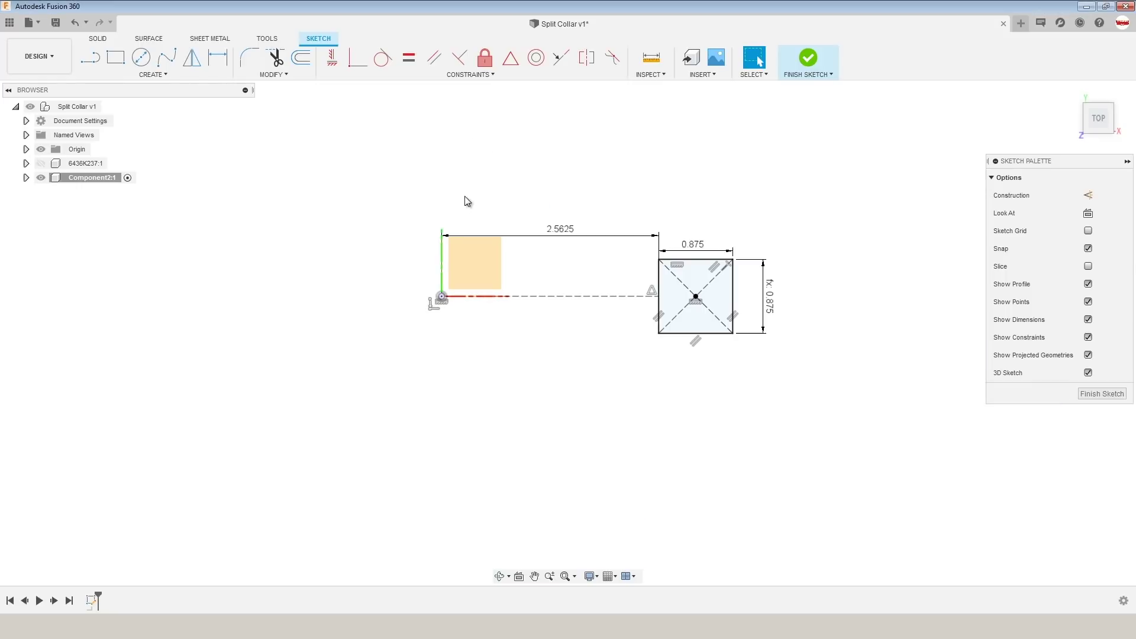
double_click(559, 229)
text(1 9/32)
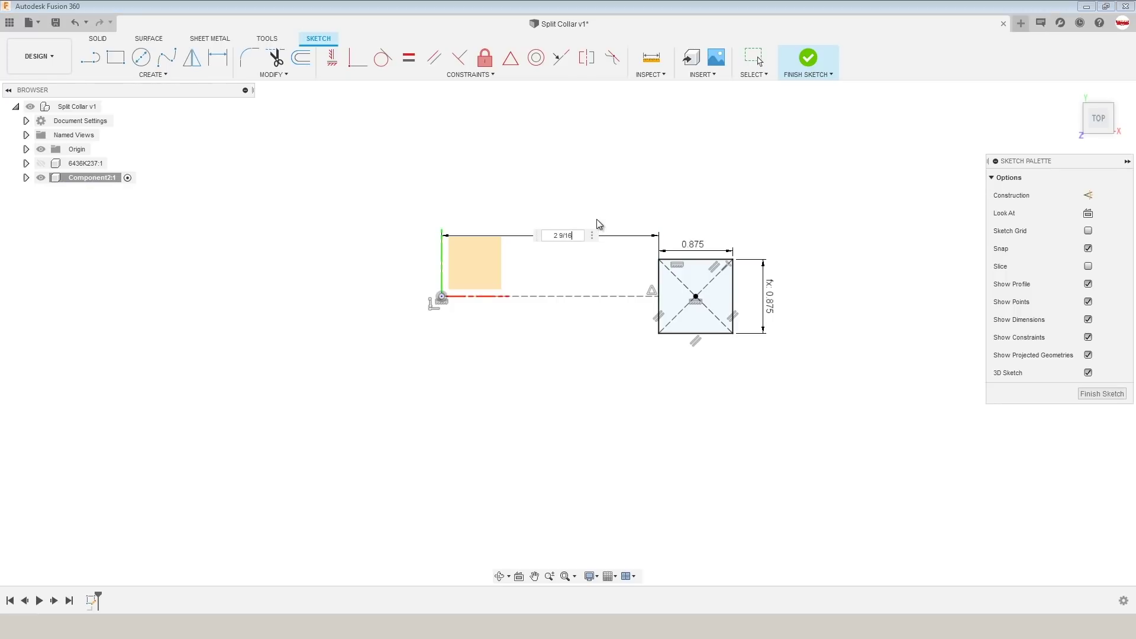
key(Return)
scroll(587, 218, up, 2)
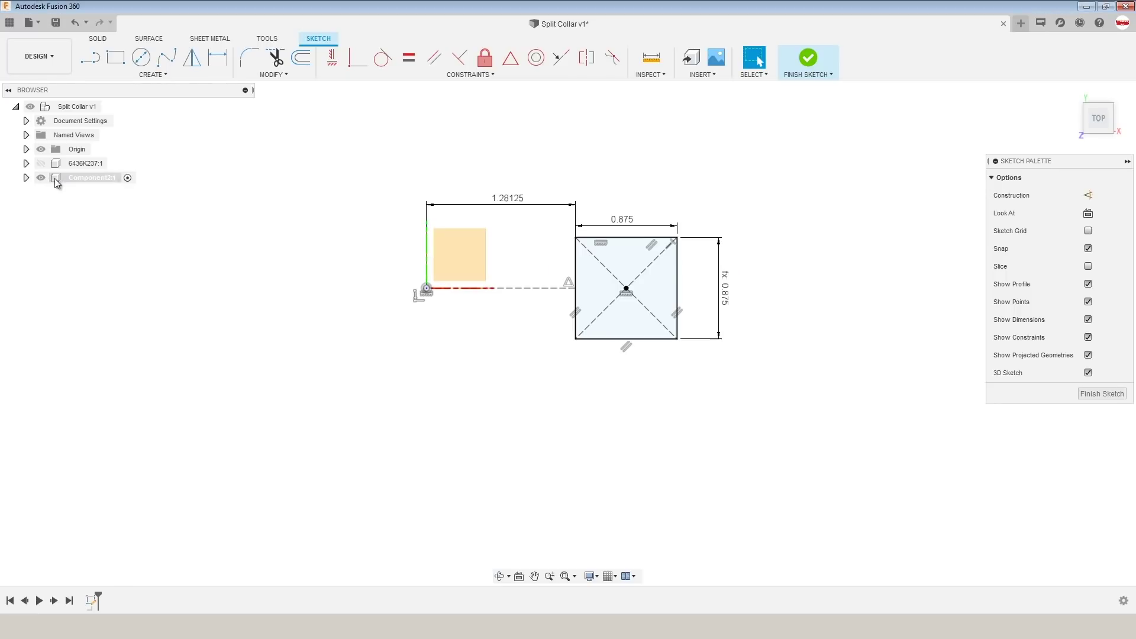
Show the imported 6436K237 collar in place of the sketched component and examine its rounded inner edge
click(41, 177)
click(41, 164)
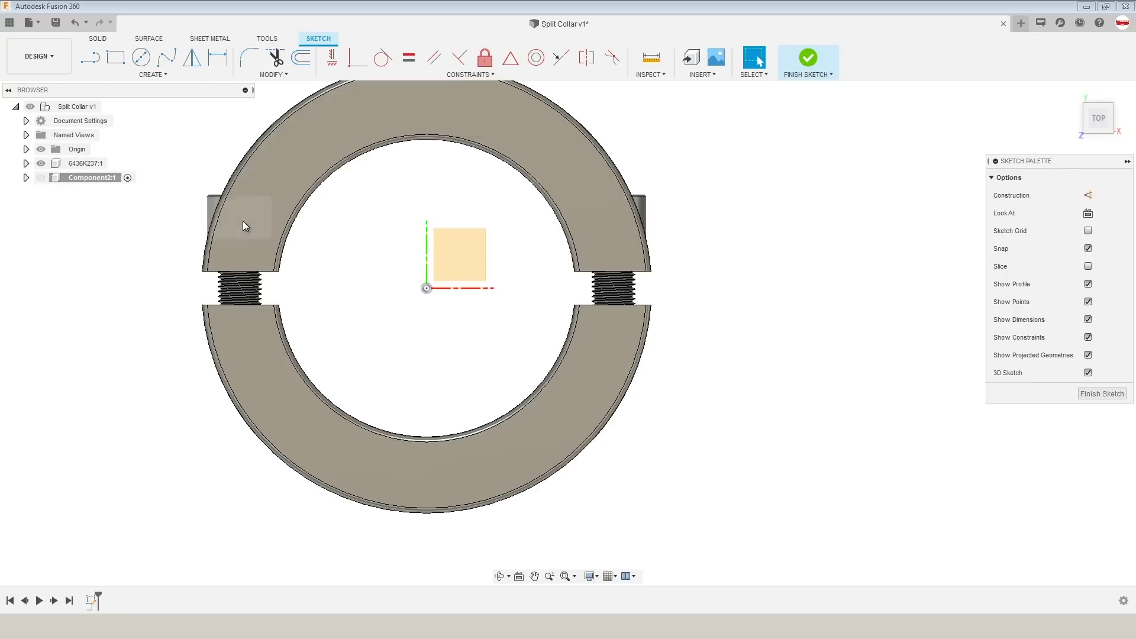
scroll(490, 255, down, 2)
shift+middle_drag(430, 257, 469, 388)
scroll(375, 269, up, 2)
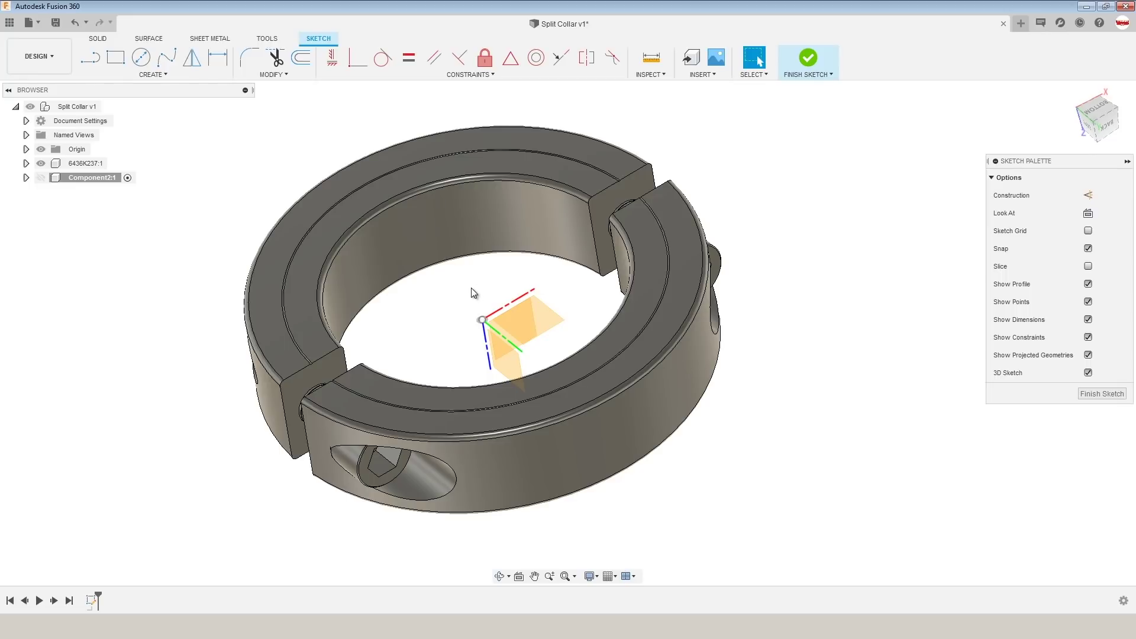
scroll(569, 154, up, 3)
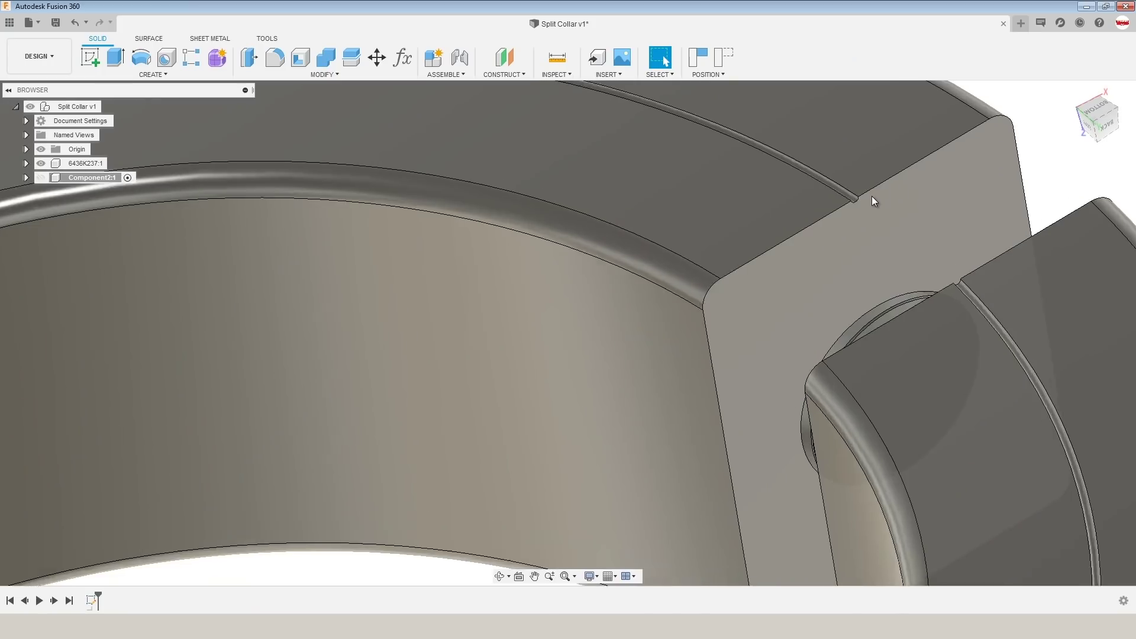
scroll(872, 197, down, 1)
scroll(770, 234, down, 5)
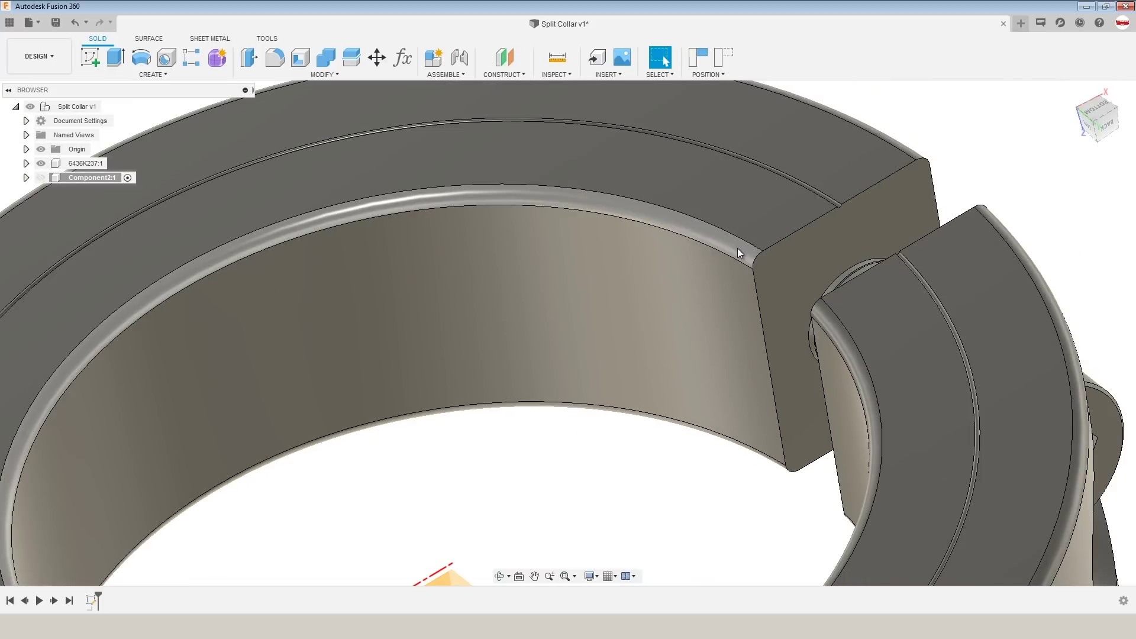
click(737, 248)
scroll(853, 216, up, 5)
scroll(836, 207, down, 5)
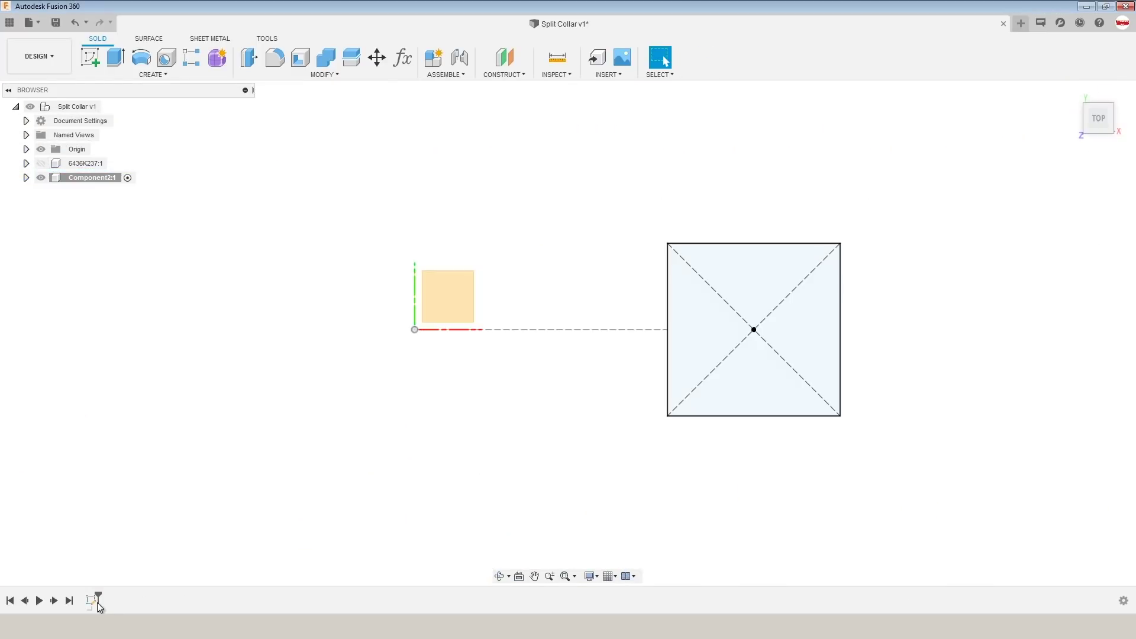
Reopen the collar sketch for editing and fillet the square's upper corner nearest the origin with a 0.05 in radius
right_click(94, 602)
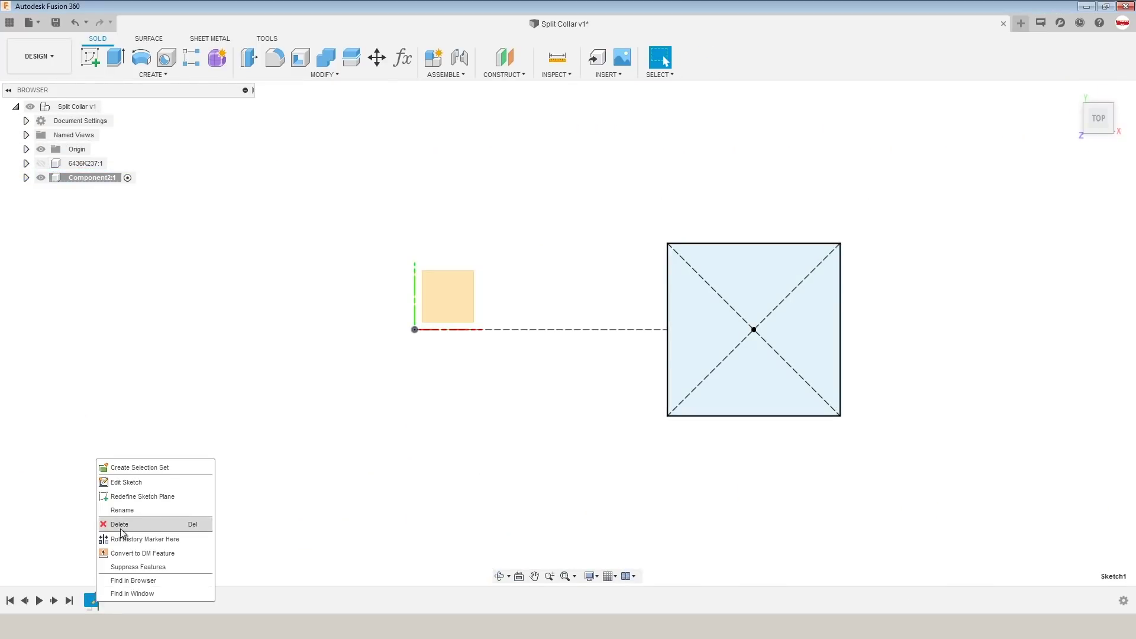
click(124, 483)
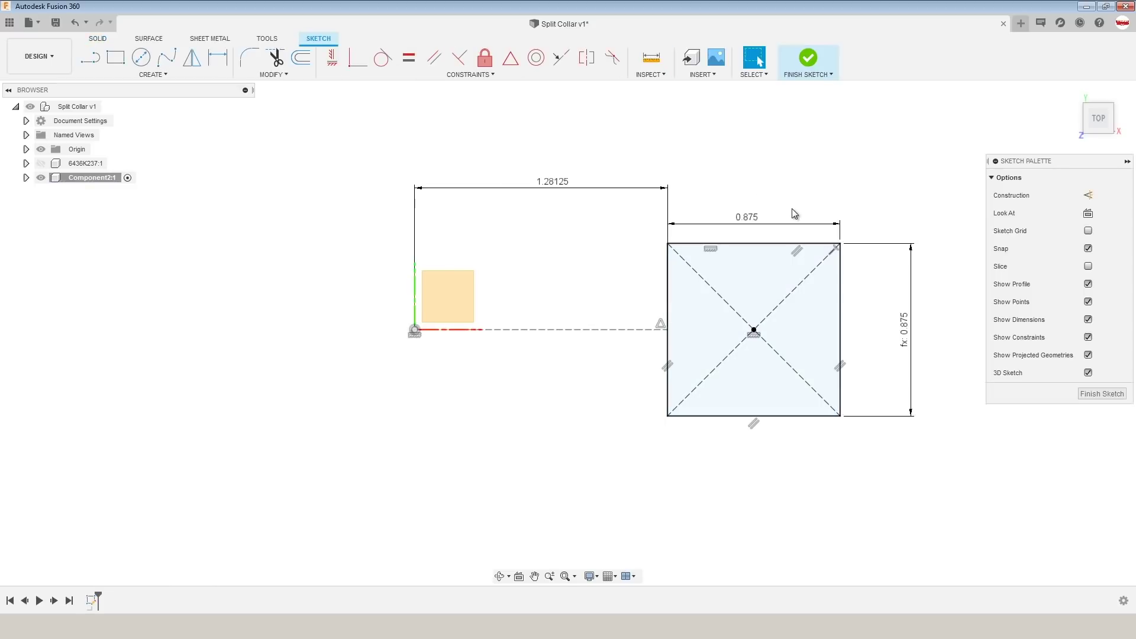
text(s)
text(fil)
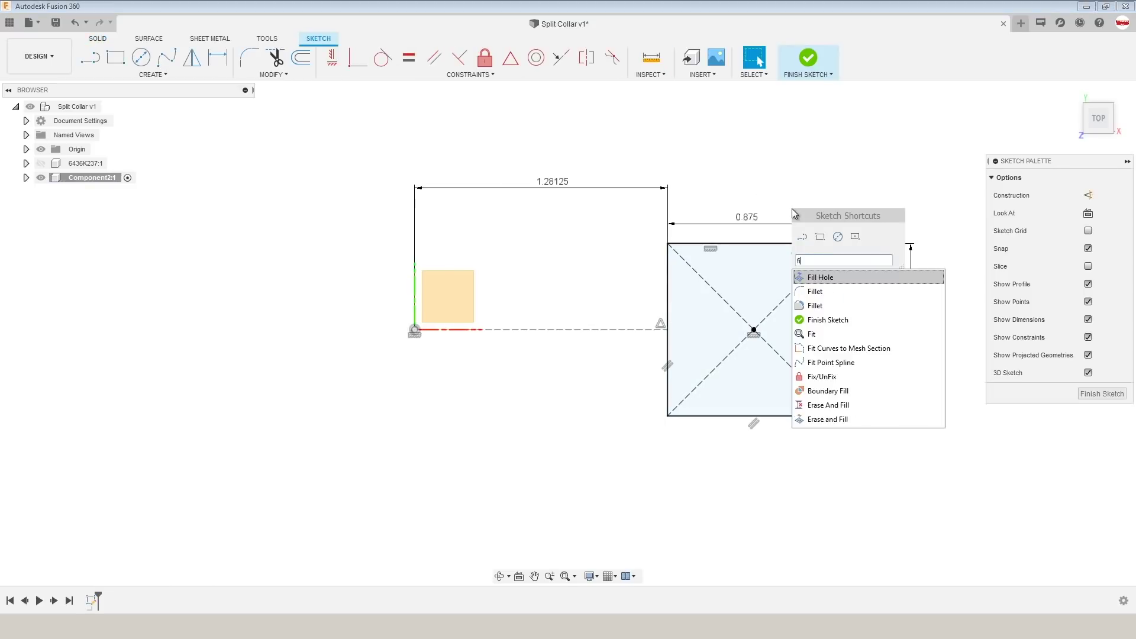
click(819, 293)
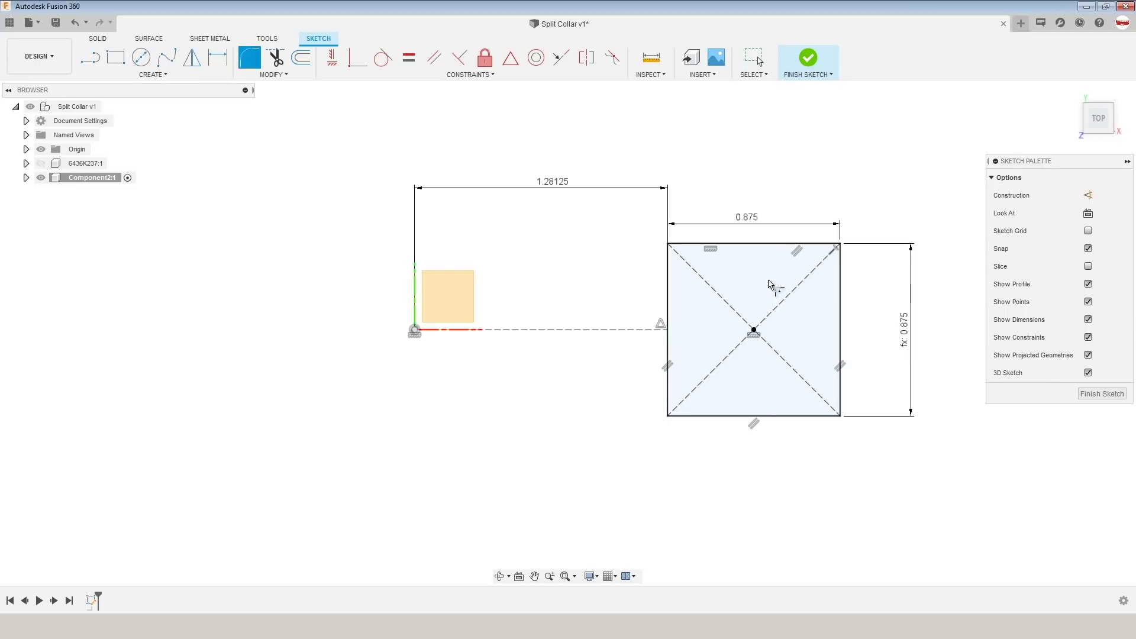
click(672, 272)
click(691, 245)
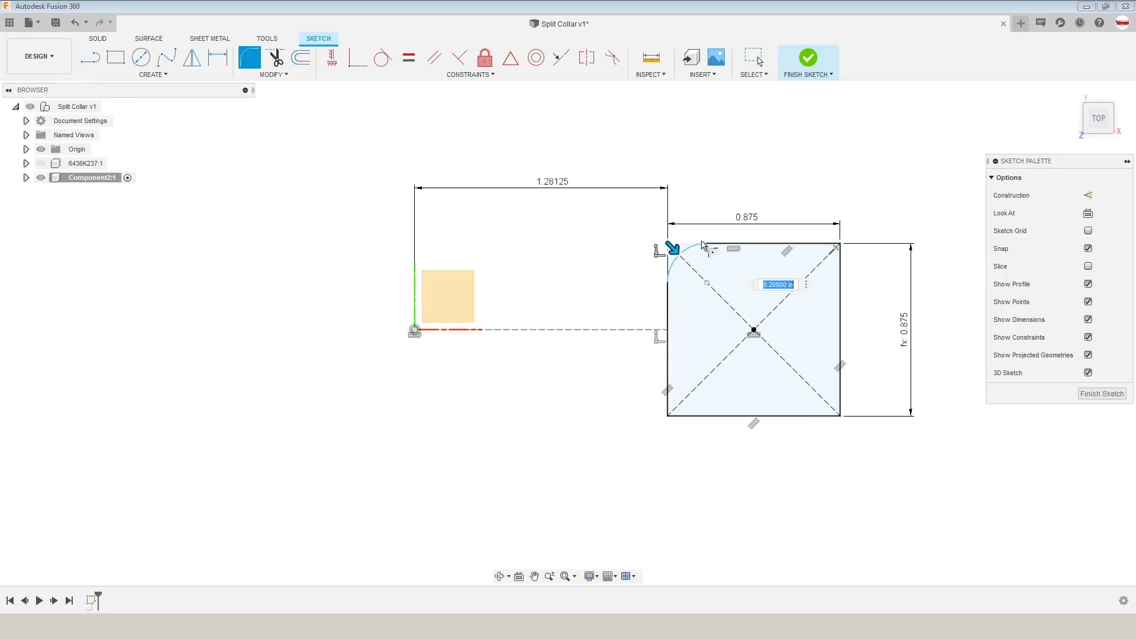
text(.05)
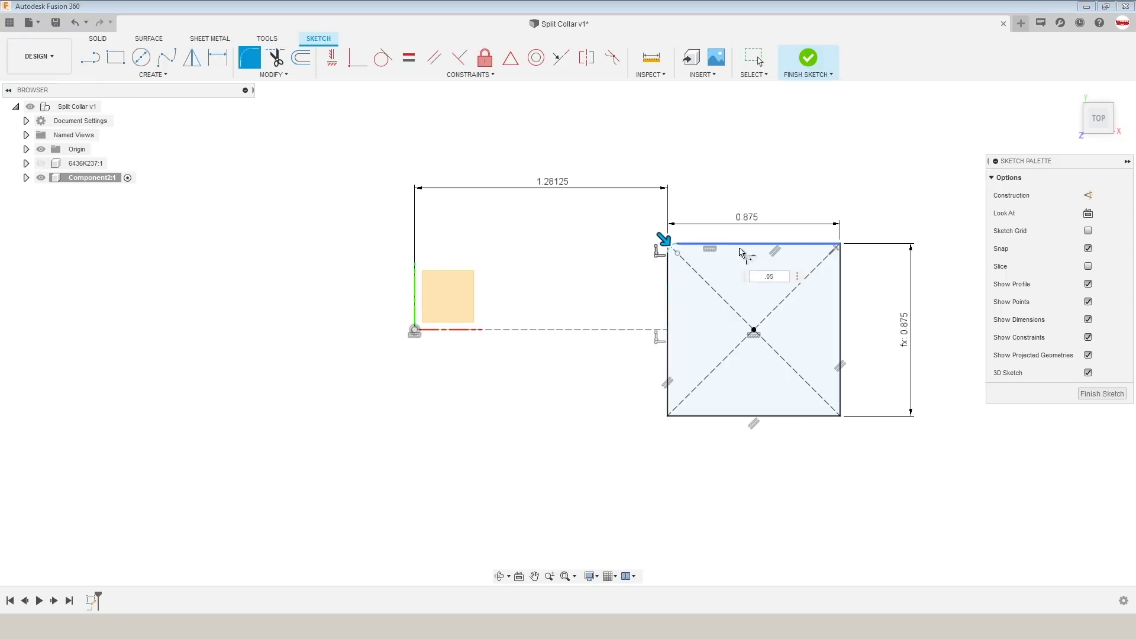
Fillet the square's other three corners with the same 0.05 in radius
click(827, 246)
click(840, 276)
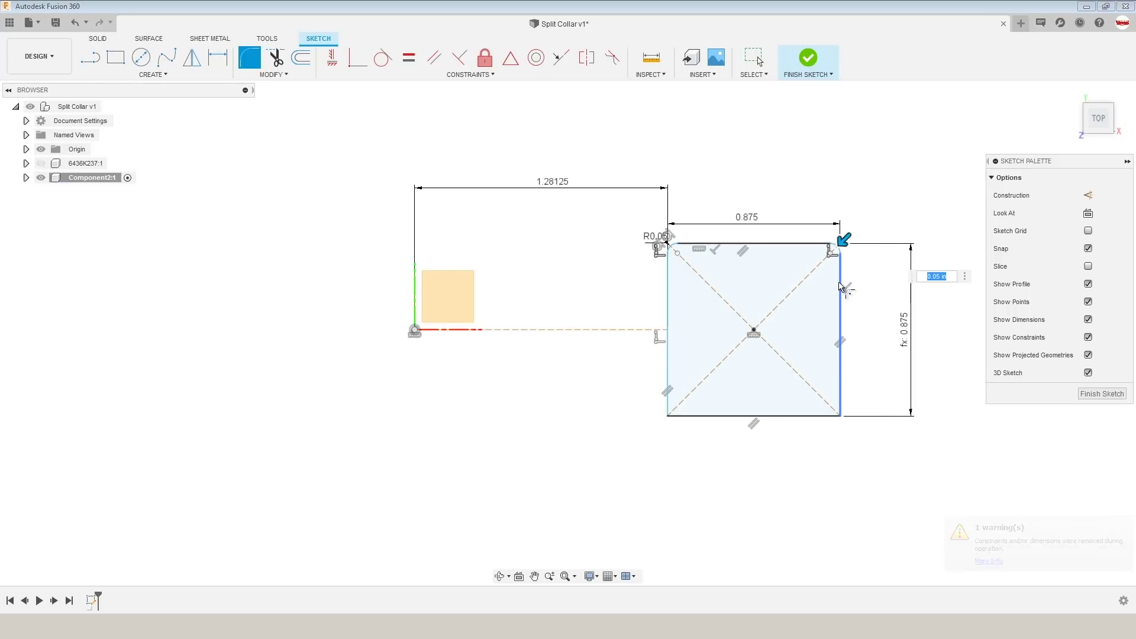
click(840, 290)
click(813, 422)
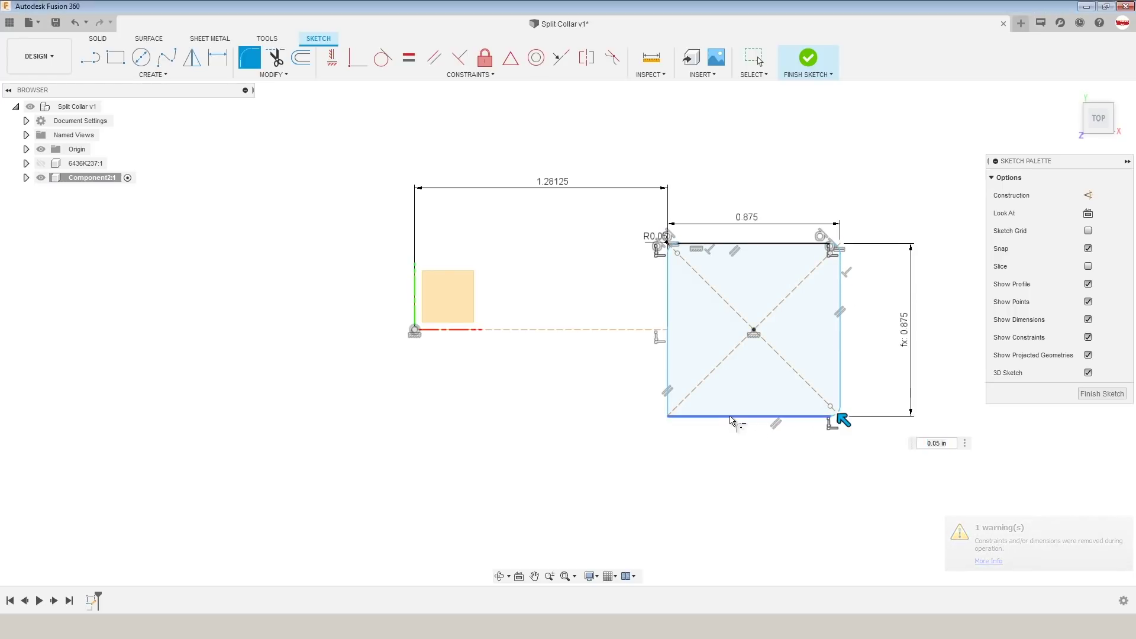
key(Return)
click(669, 390)
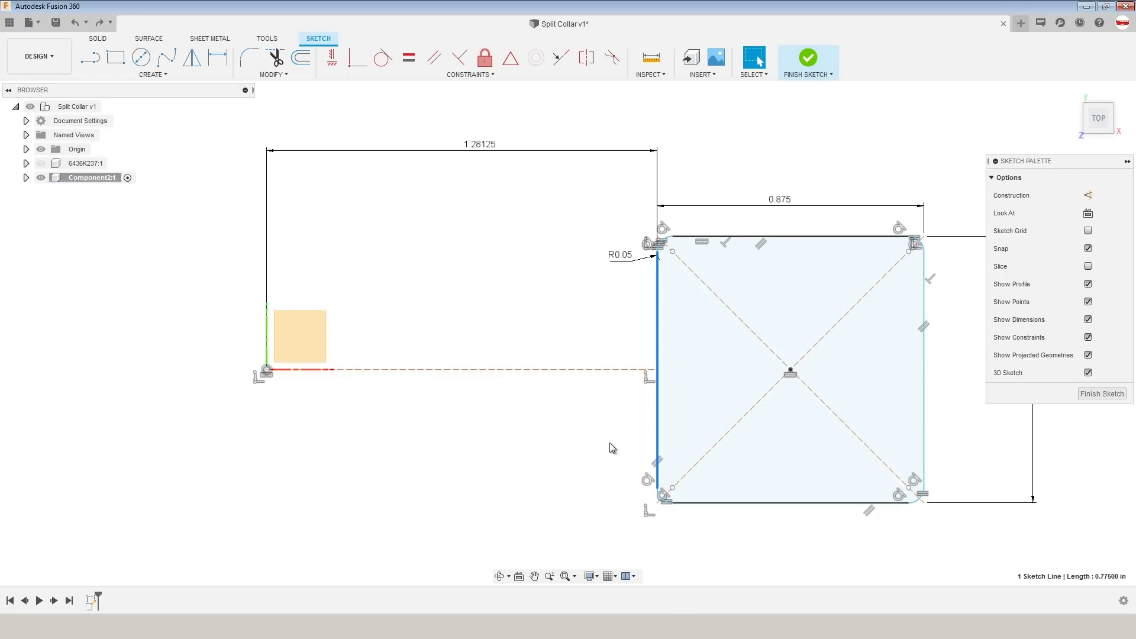
Test the sketch's freedom by moving the square's side nearest the origin, and undo the movement
click(594, 450)
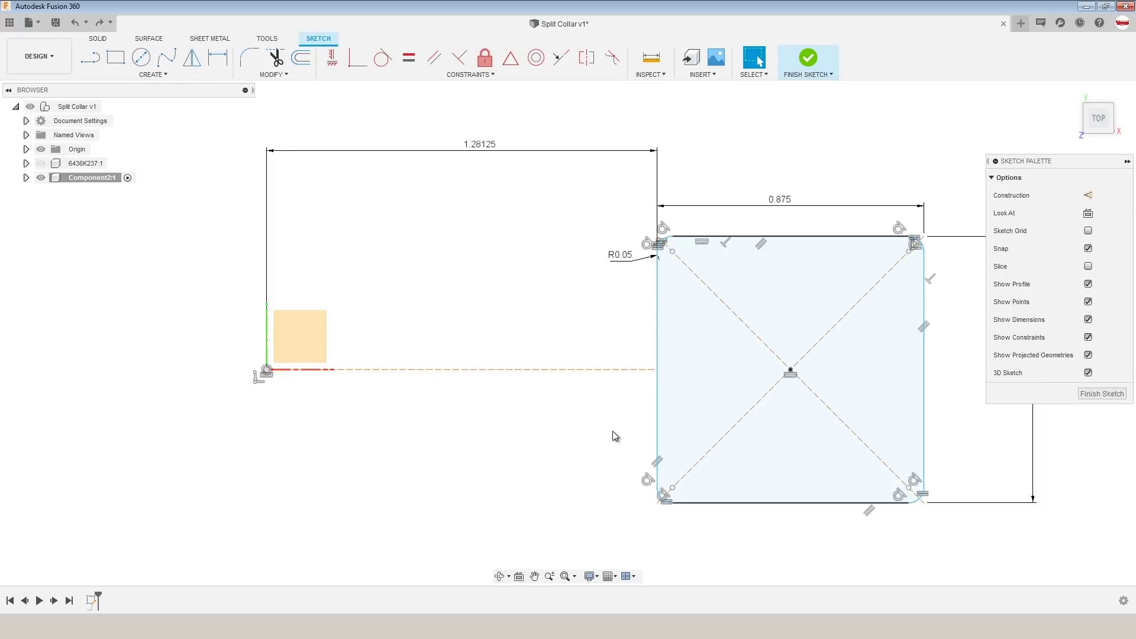
click(656, 421)
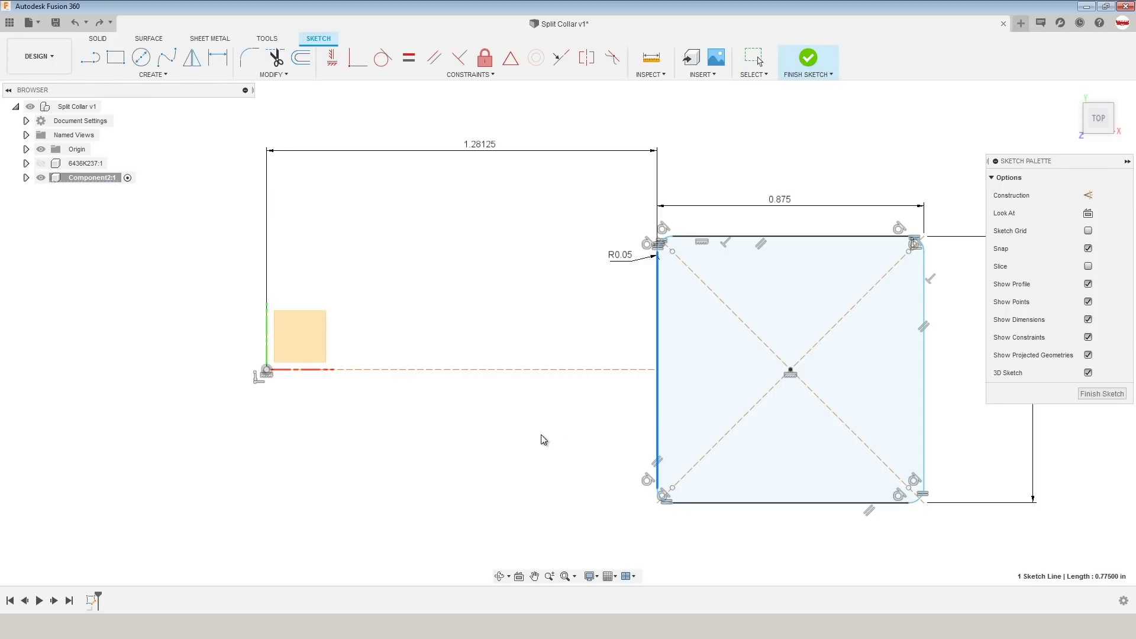
mouse_move(655, 425)
mouse_down()
mouse_move(608, 430)
mouse_move(635, 435)
mouse_move(620, 429)
mouse_up()
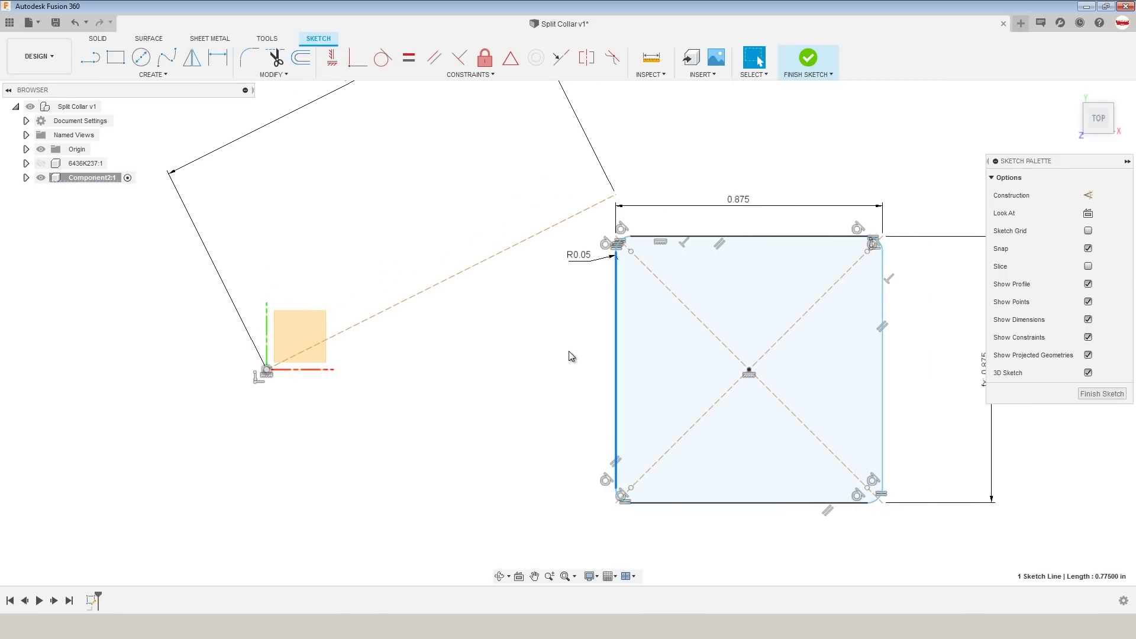
key(ctrl+z)
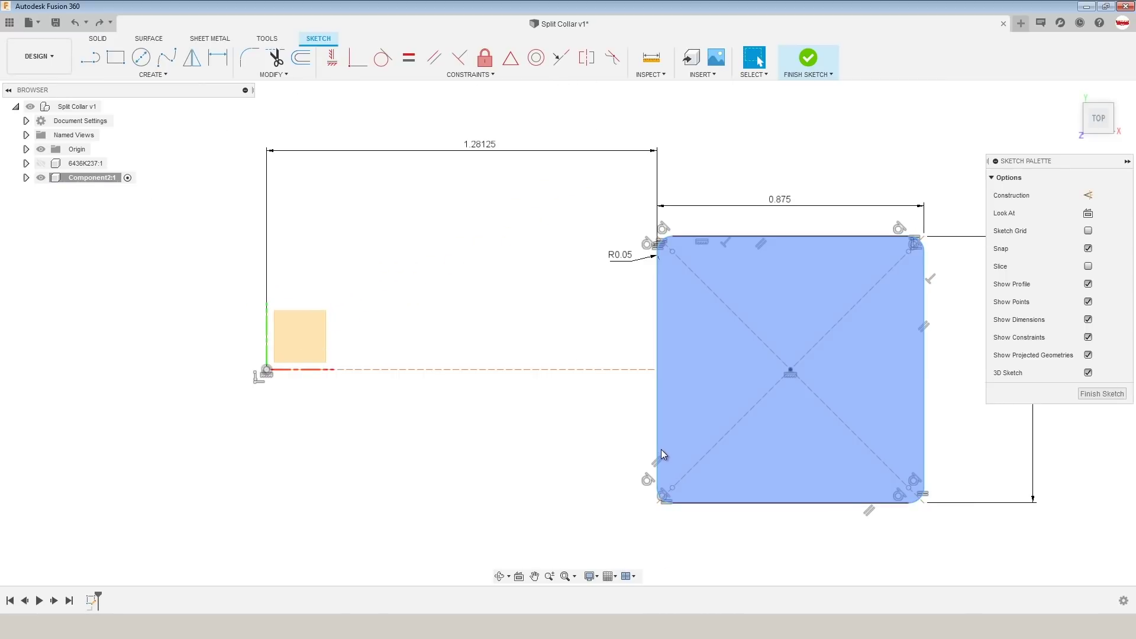
mouse_move(659, 453)
mouse_down()
mouse_move(616, 432)
mouse_move(658, 444)
mouse_up()
key(ctrl+z)
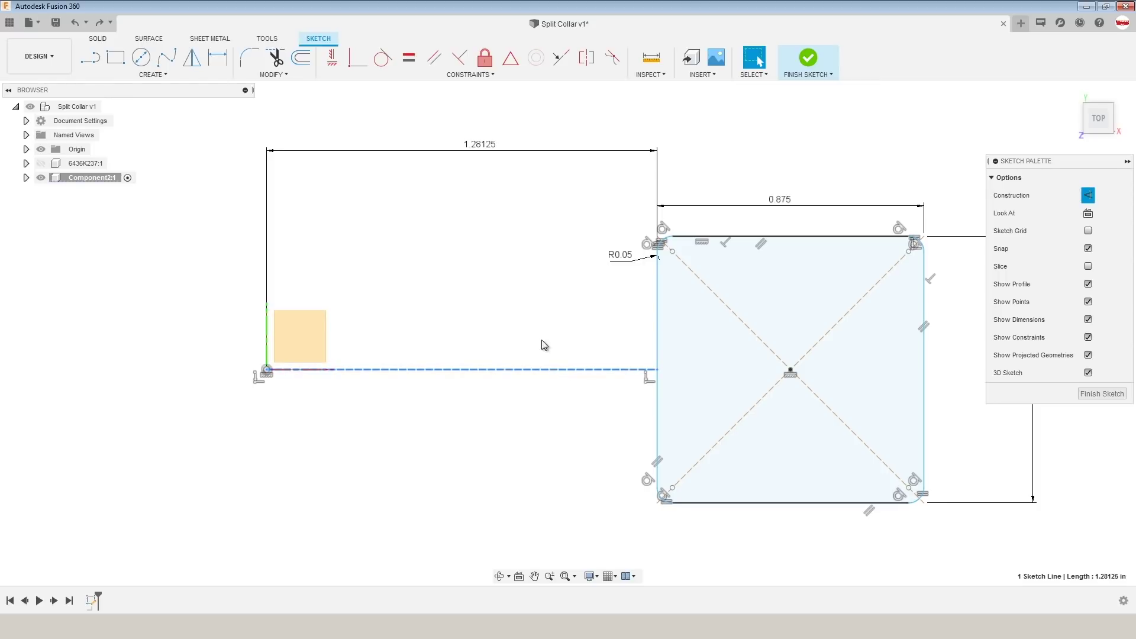
Apply a Horizontal/Vertical constraint to the construction line between the origin and the square
click(332, 60)
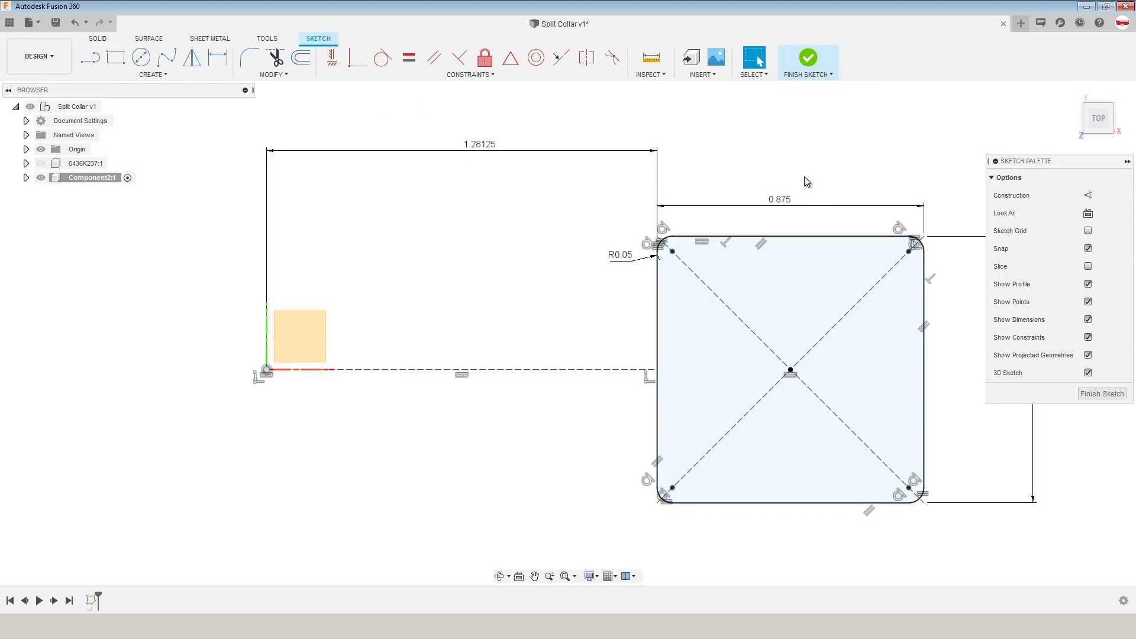
Draw a center diameter circle about 0.14 in across, centered on the midpoint of the square's upper side
key(c)
key(Escape)
text(sc)
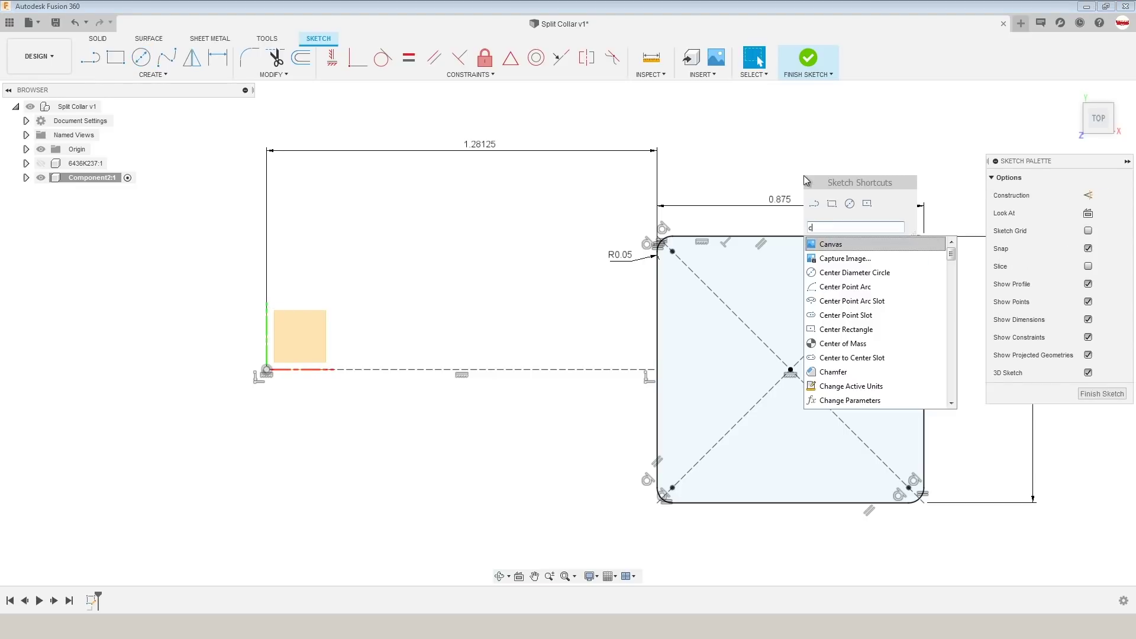
text(ircl)
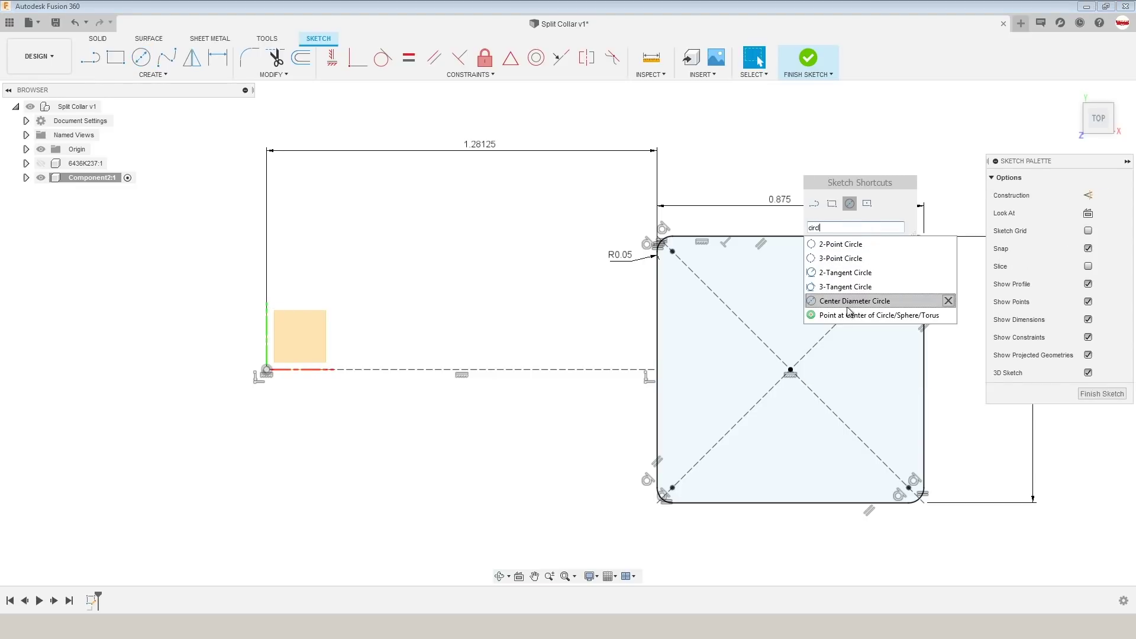
click(848, 305)
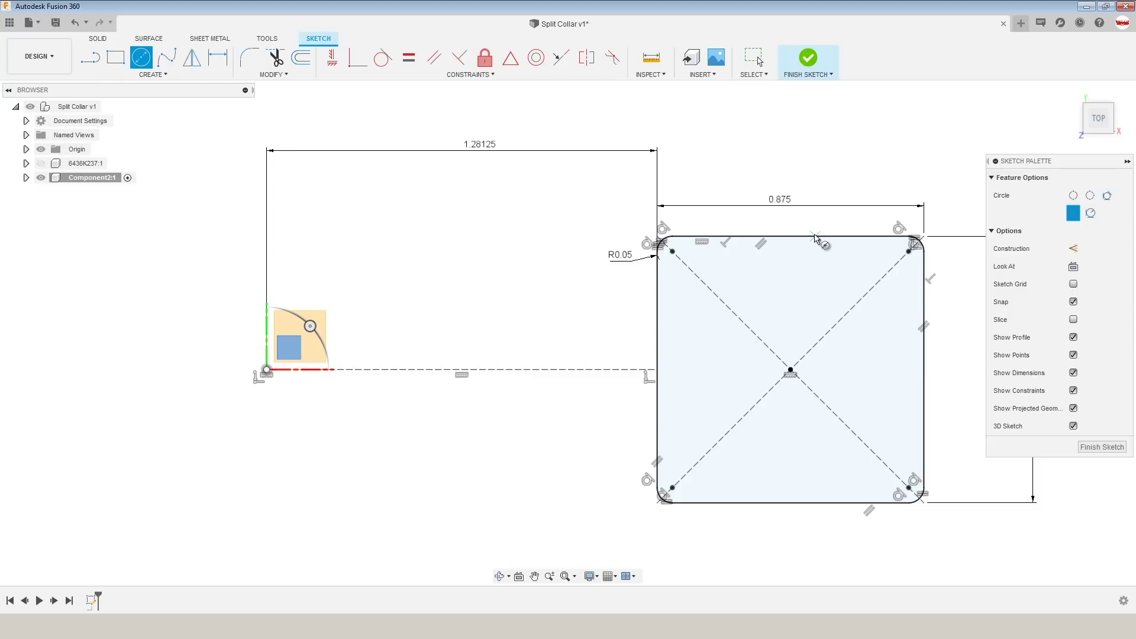
click(791, 236)
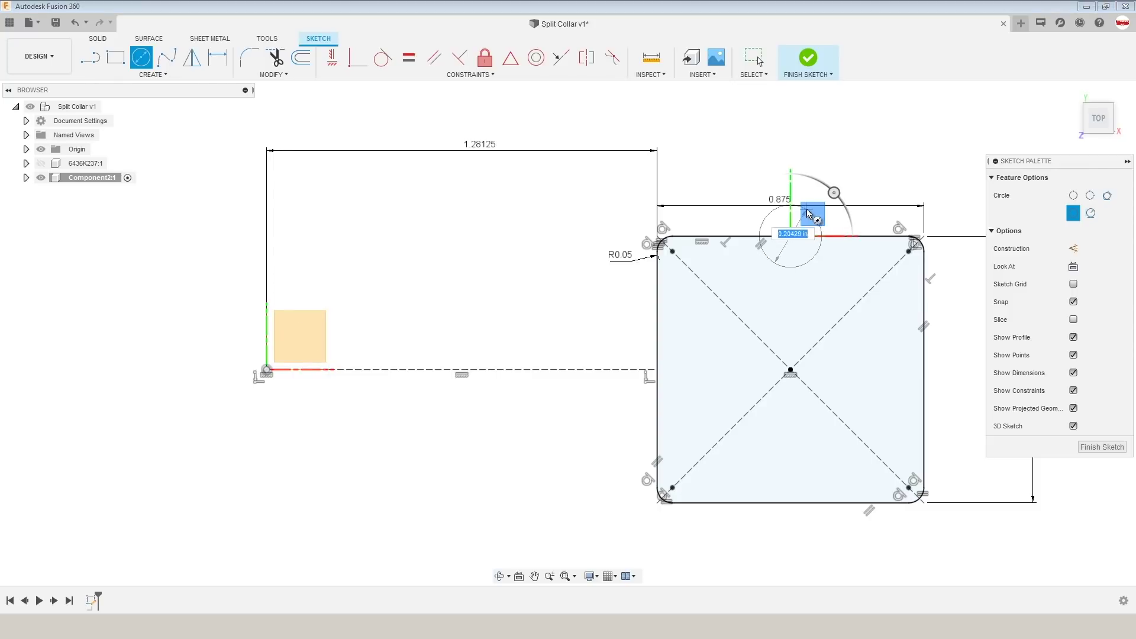
text(9/64)
key(Return)
click(792, 236)
key(m)
key(Escape)
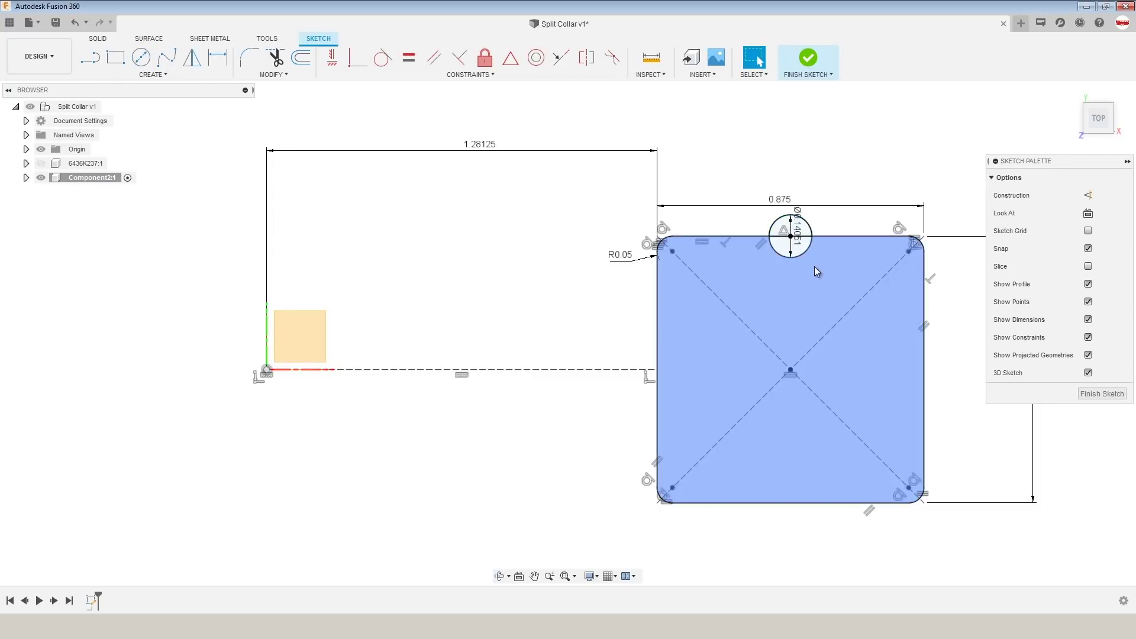
Set the diameter of the circle on the square's upper side to 0.05 in
scroll(814, 268, up, 3)
double_click(789, 212)
text(.05)
key(Return)
Revolve the rounded, notched square profile 360 degrees about the Y axis as a new body
scroll(787, 210, down, 5)
shift+middle_drag(744, 187, 603, 284)
scroll(683, 208, down, 2)
middle_drag(679, 200, 644, 243)
scroll(644, 204, up, 3)
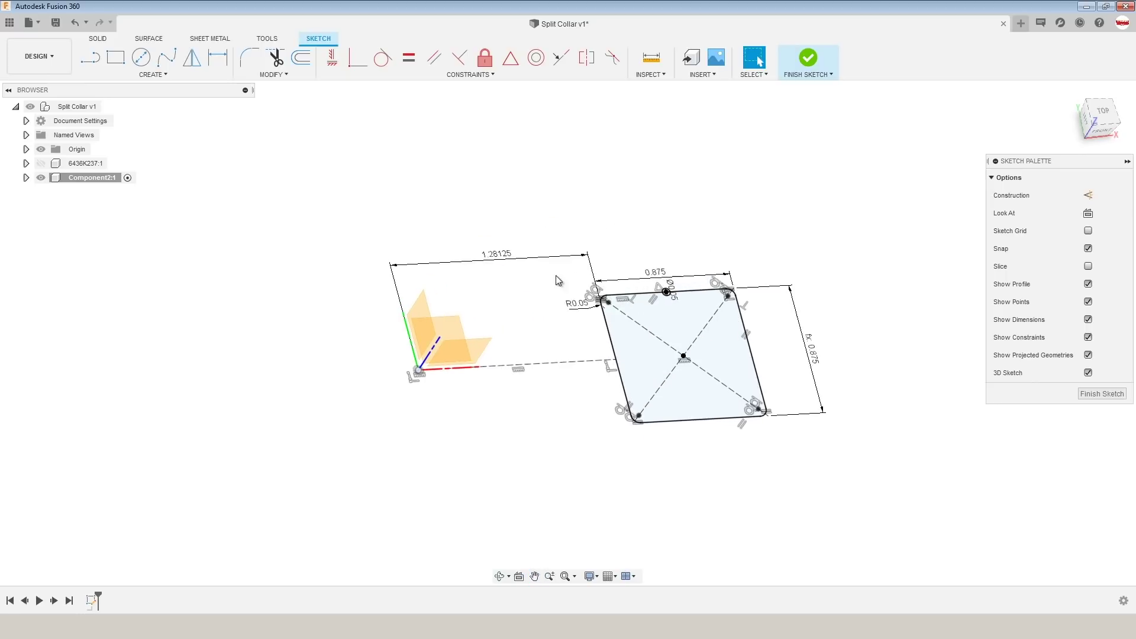
middle_drag(574, 221, 607, 208)
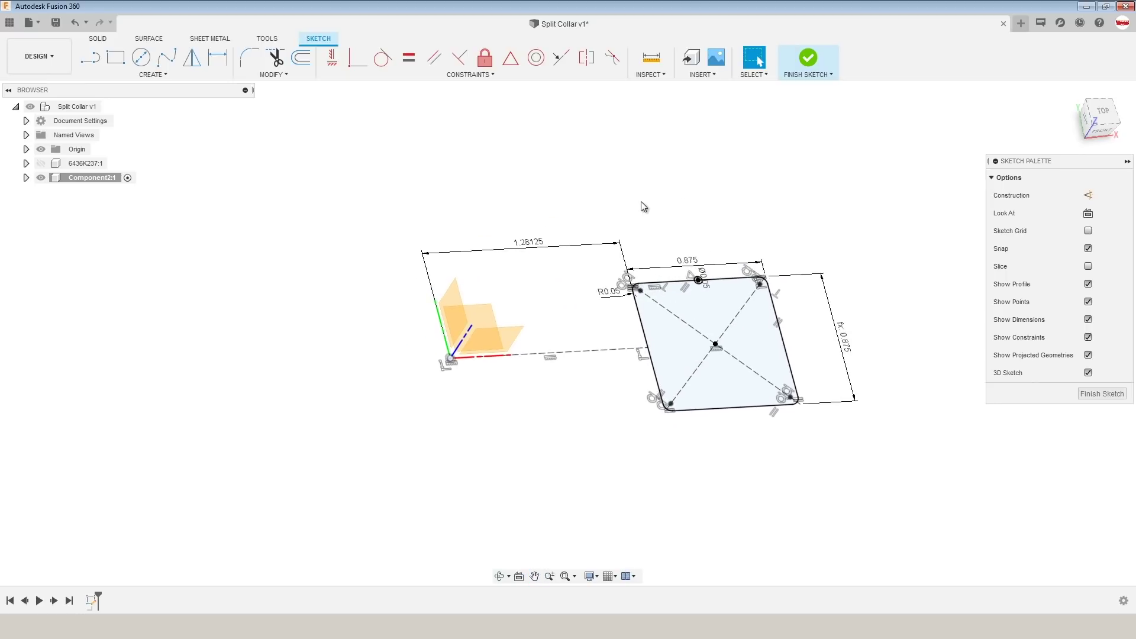
text(s)
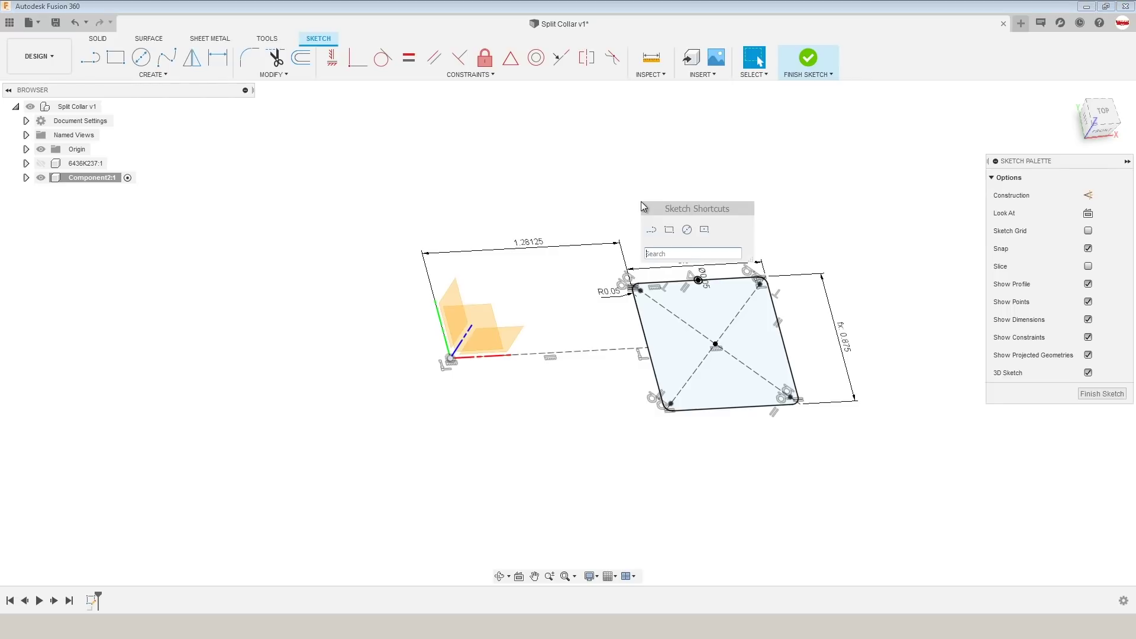
text(rev)
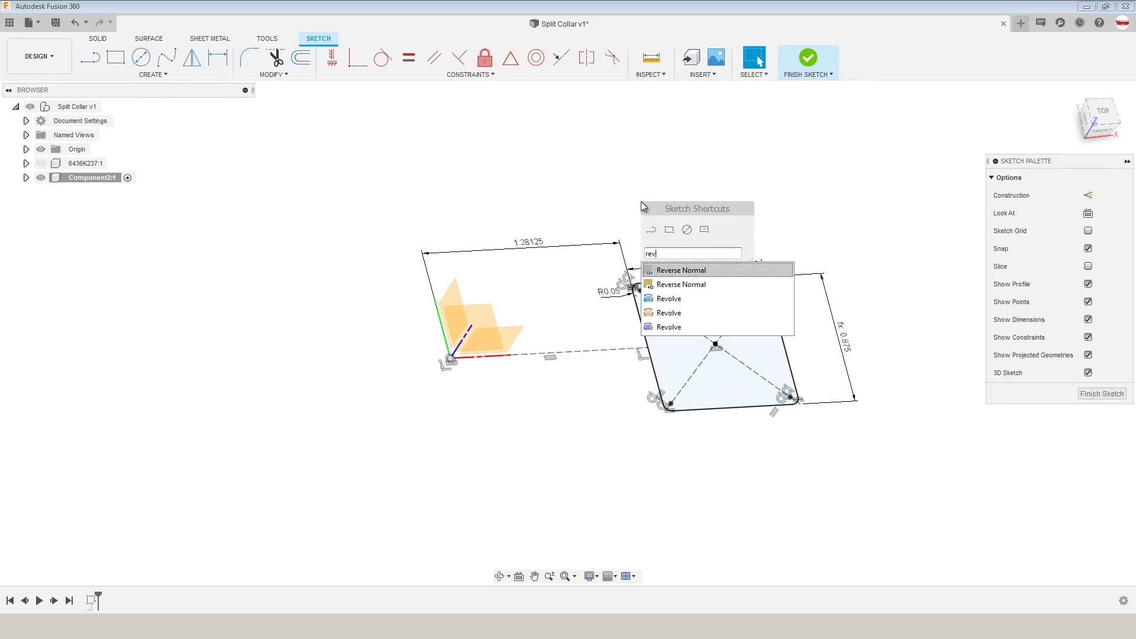
click(669, 298)
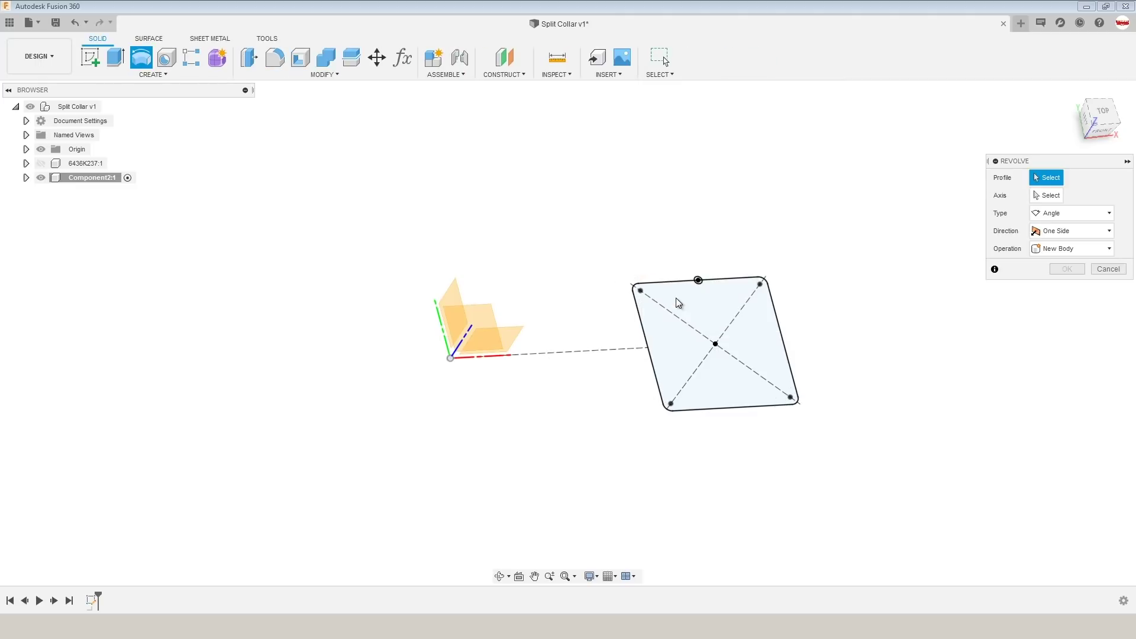
click(701, 331)
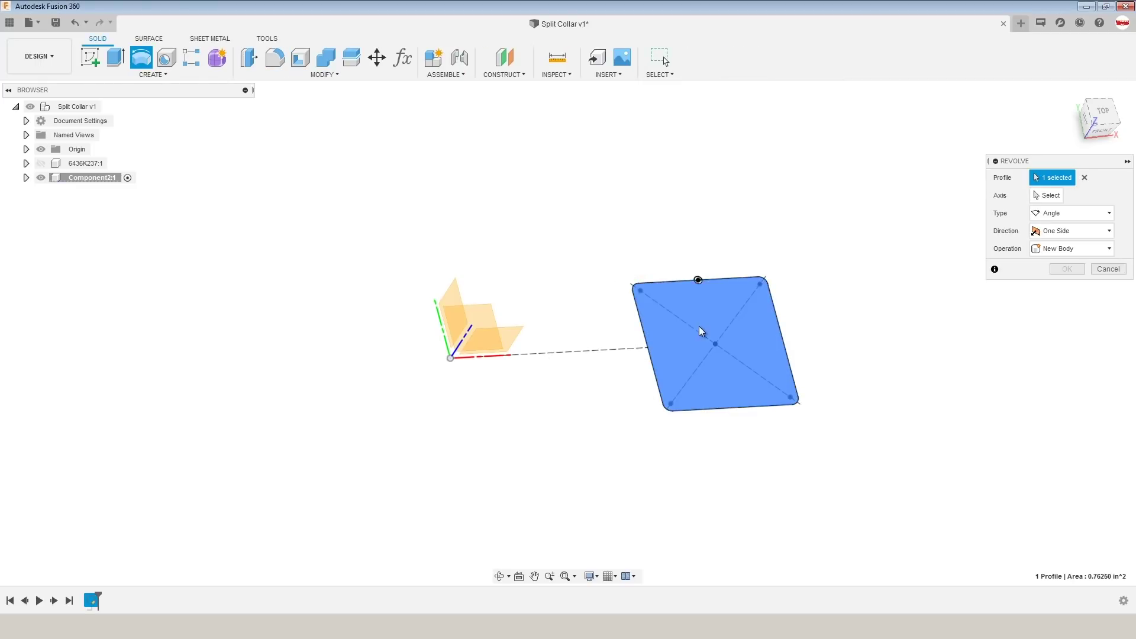
click(1047, 197)
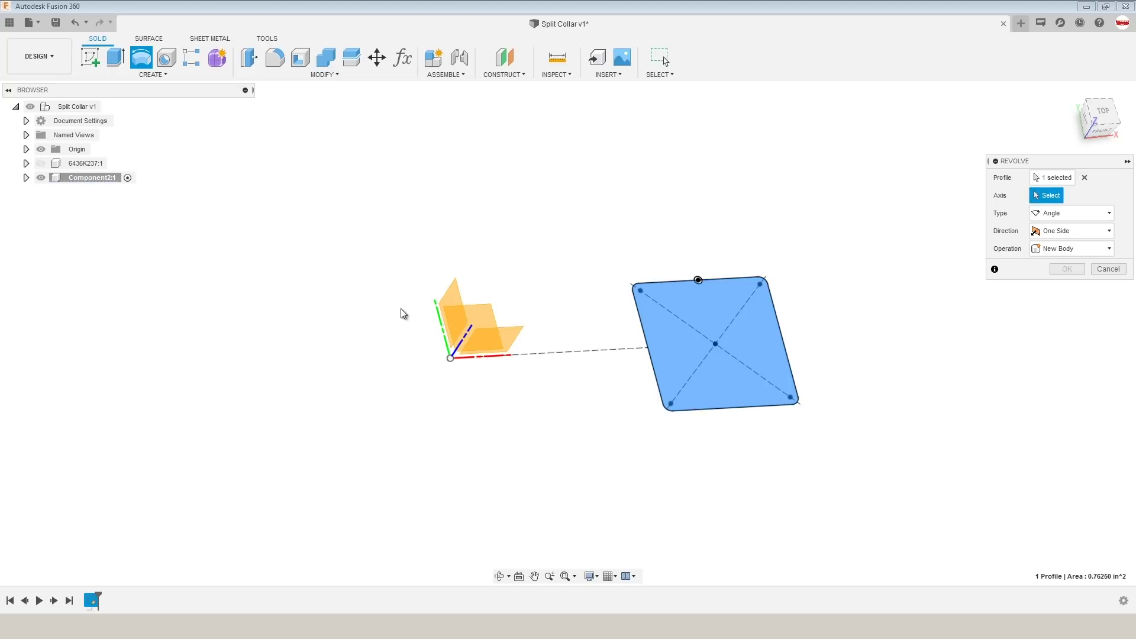
click(438, 323)
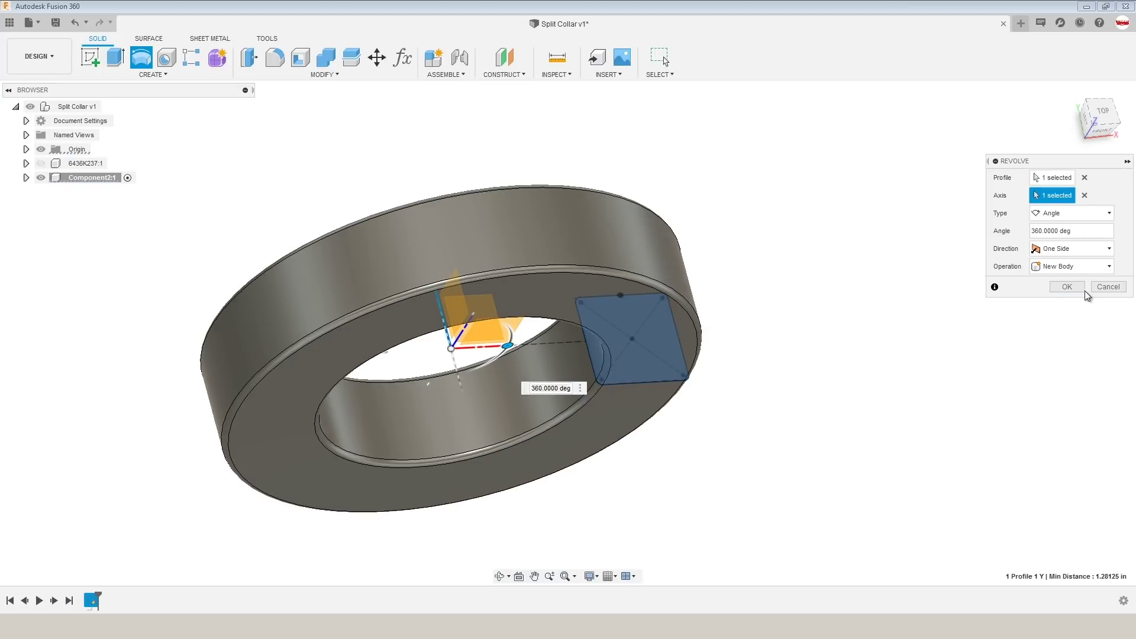
click(1080, 287)
On the front origin plane, sketch a center rectangle at the origin, about 5.6 in wide and 0.1 in high, spanning the ring
shift+middle_drag(867, 290, 974, 215)
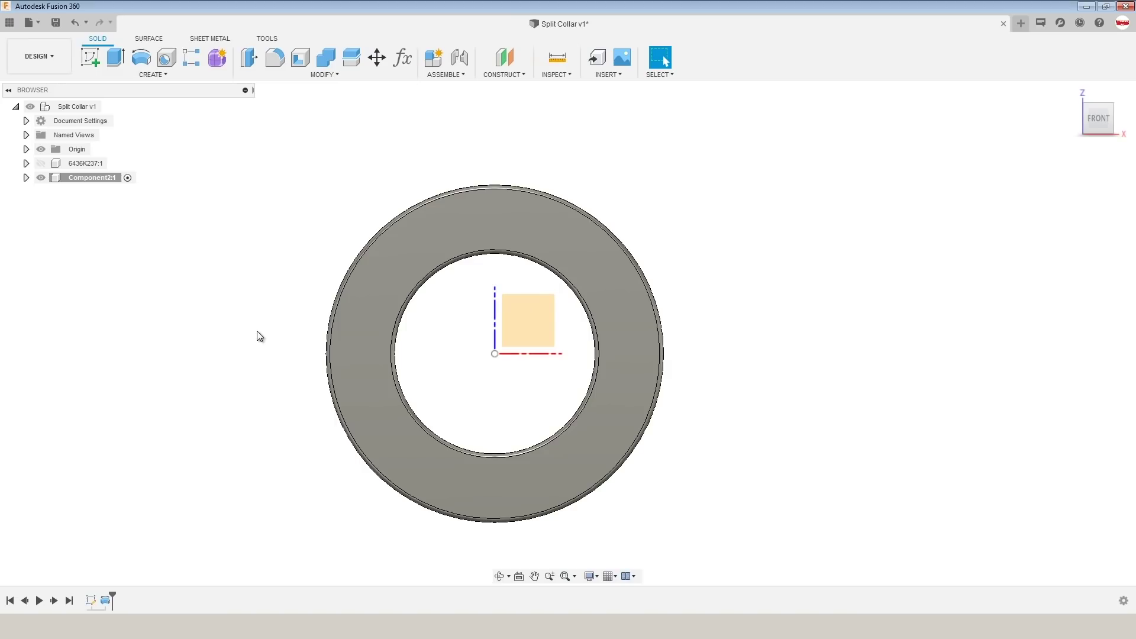
text(s)
text(center)
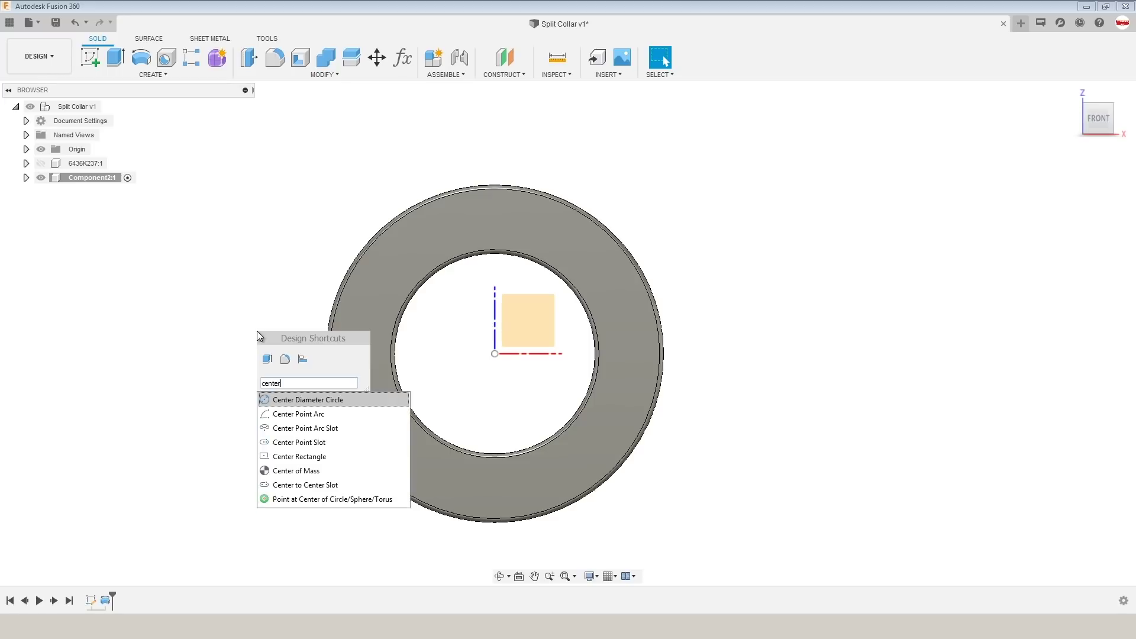
click(320, 457)
click(511, 356)
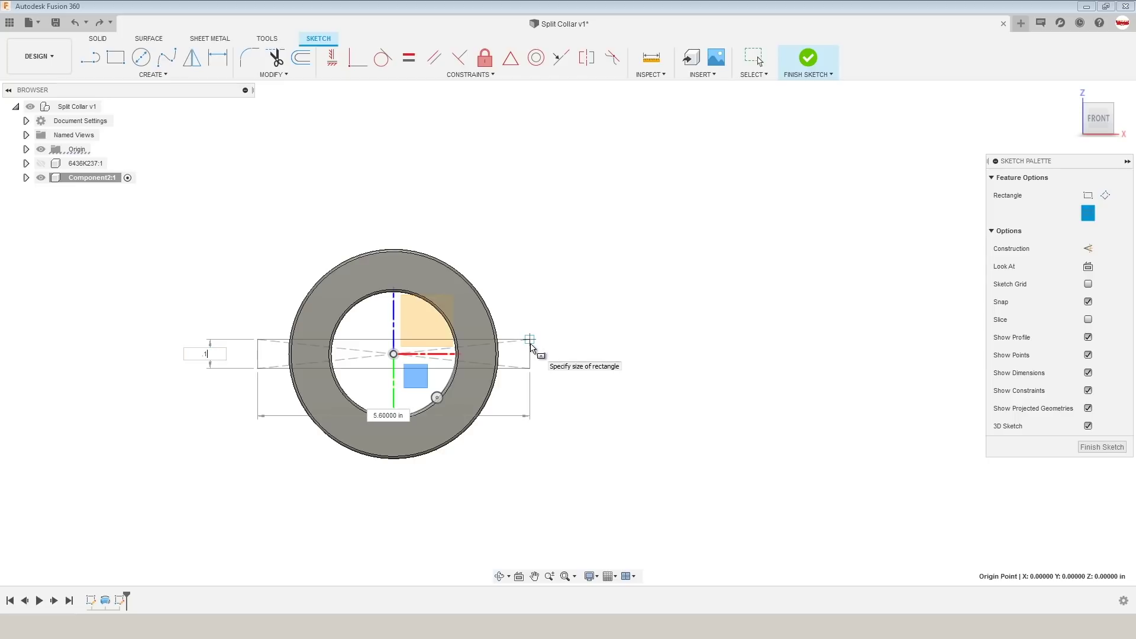
key(Return)
Split the ring into two halves by extruding the thin rectangle symmetrically as a cut through the full thickness
scroll(529, 345, up, 3)
shift+middle_drag(528, 345, 466, 403)
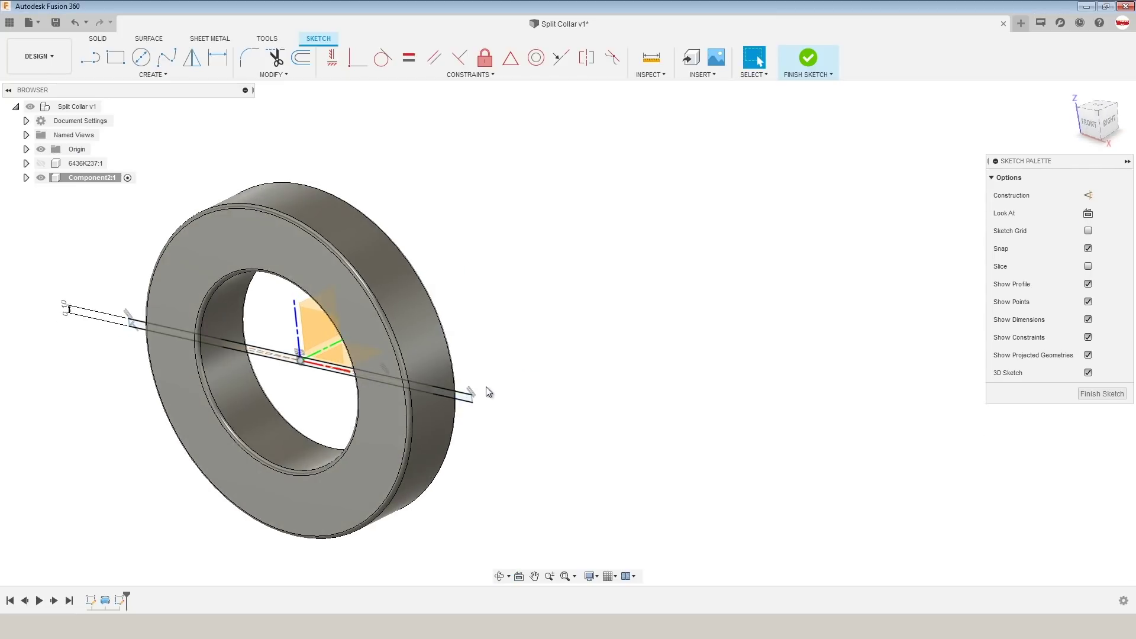
scroll(437, 398, up, 3)
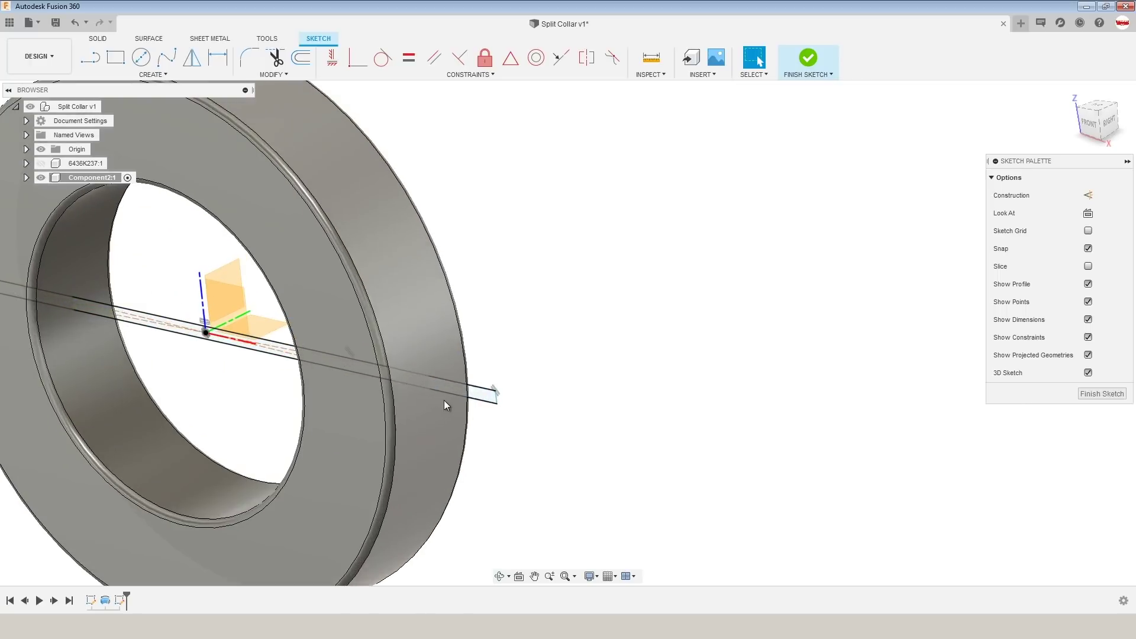
click(479, 397)
key(e)
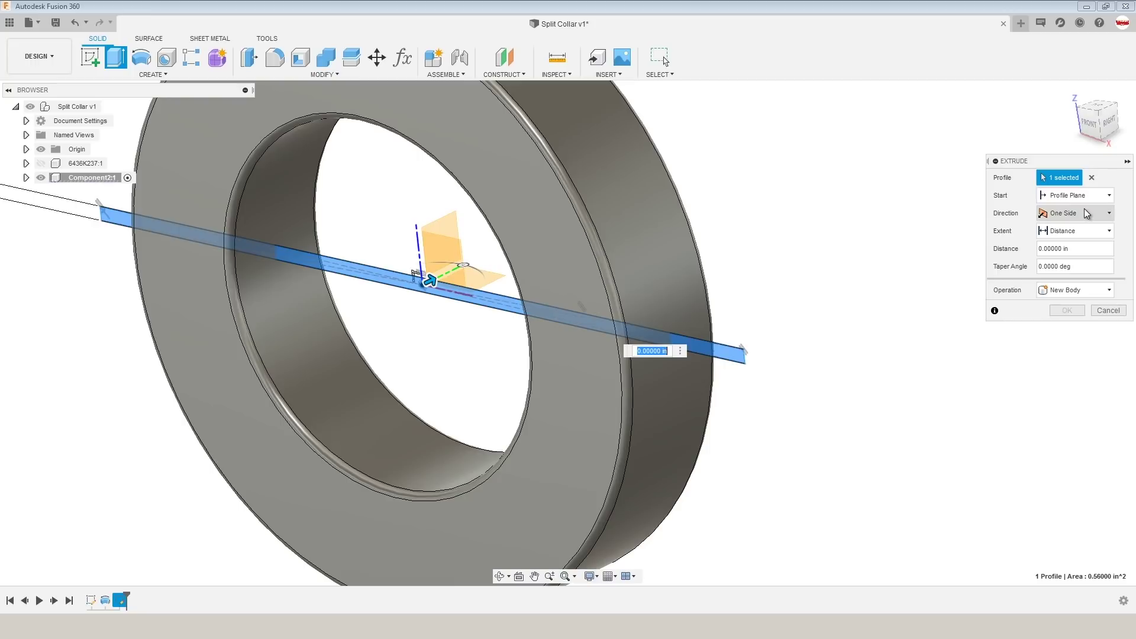
click(1087, 214)
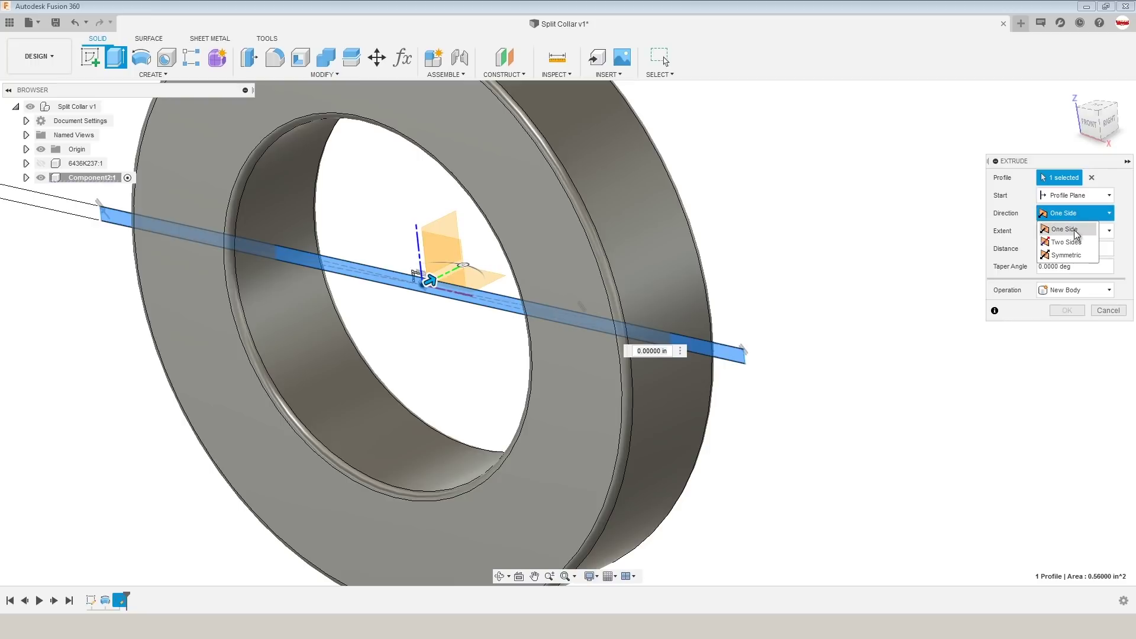
click(1067, 242)
click(1057, 217)
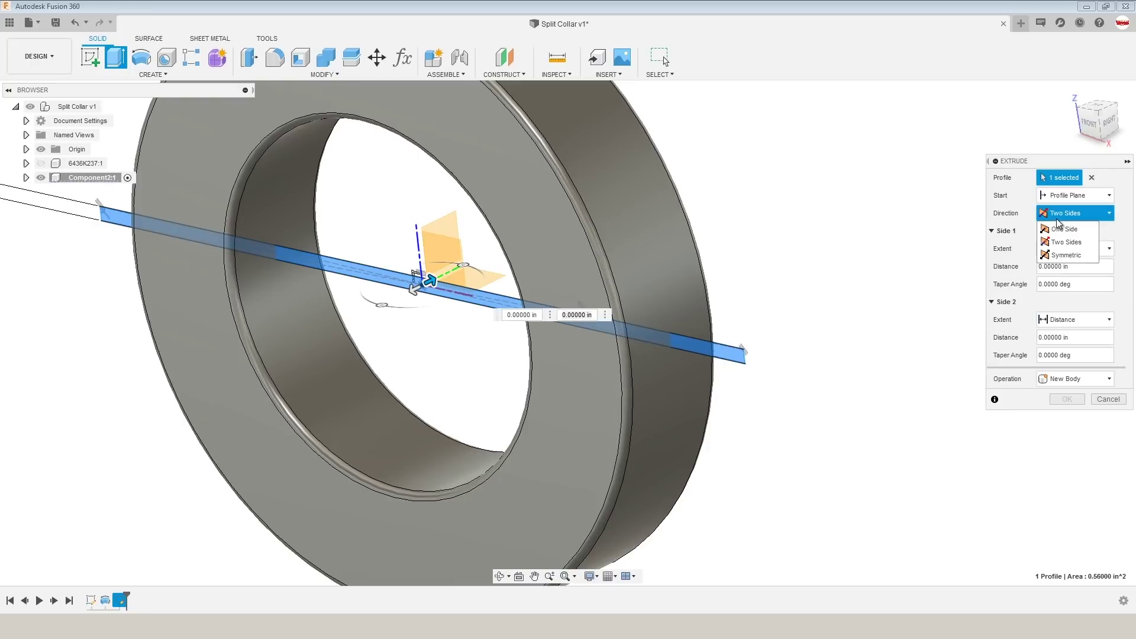
click(1066, 255)
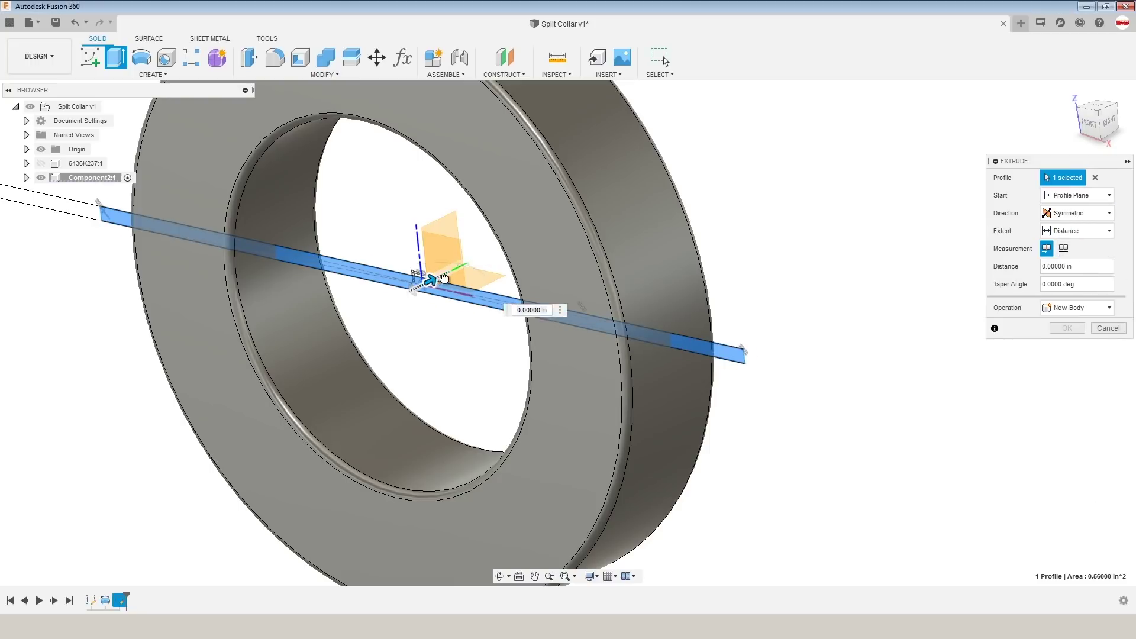
drag(444, 278, 499, 241)
click(1066, 347)
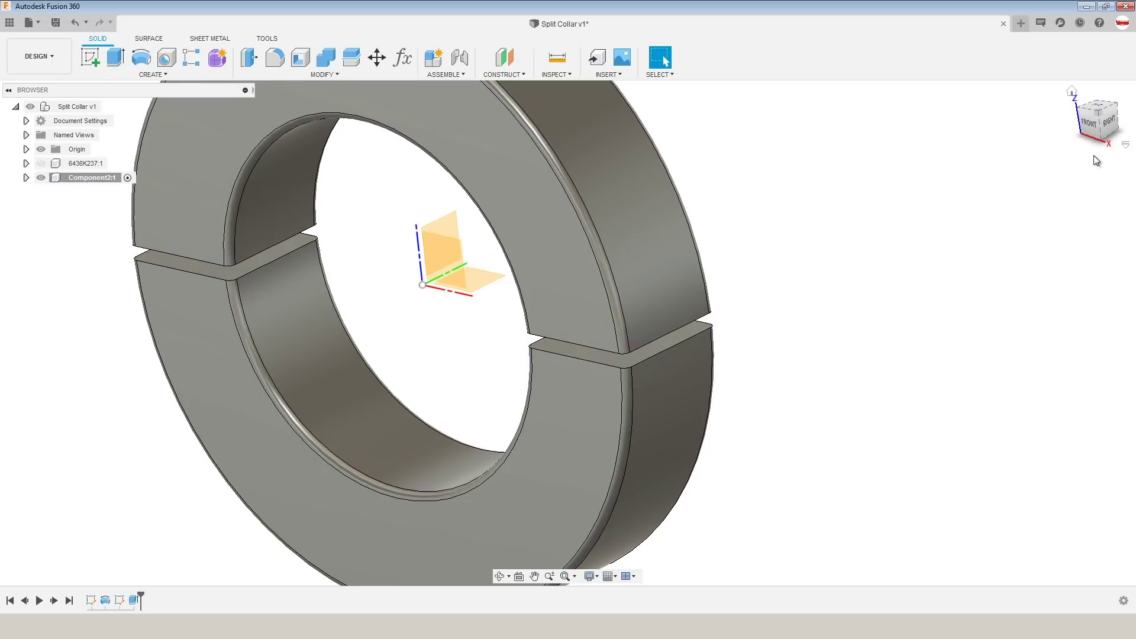
Hide the top-level origin planes and axes of the Split Collar design
click(1089, 123)
scroll(740, 284, down, 4)
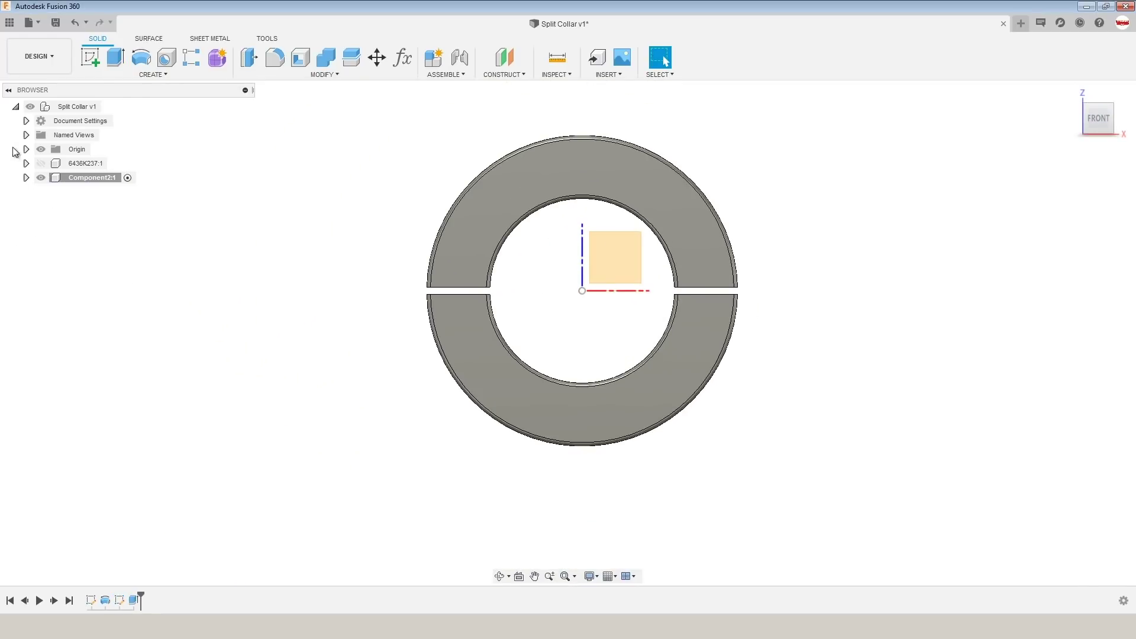
click(40, 150)
mouse_move(298, 252)
shift+middle_down()
mouse_move(292, 259)
mouse_move(406, 277)
mouse_move(317, 262)
shift+middle_up()
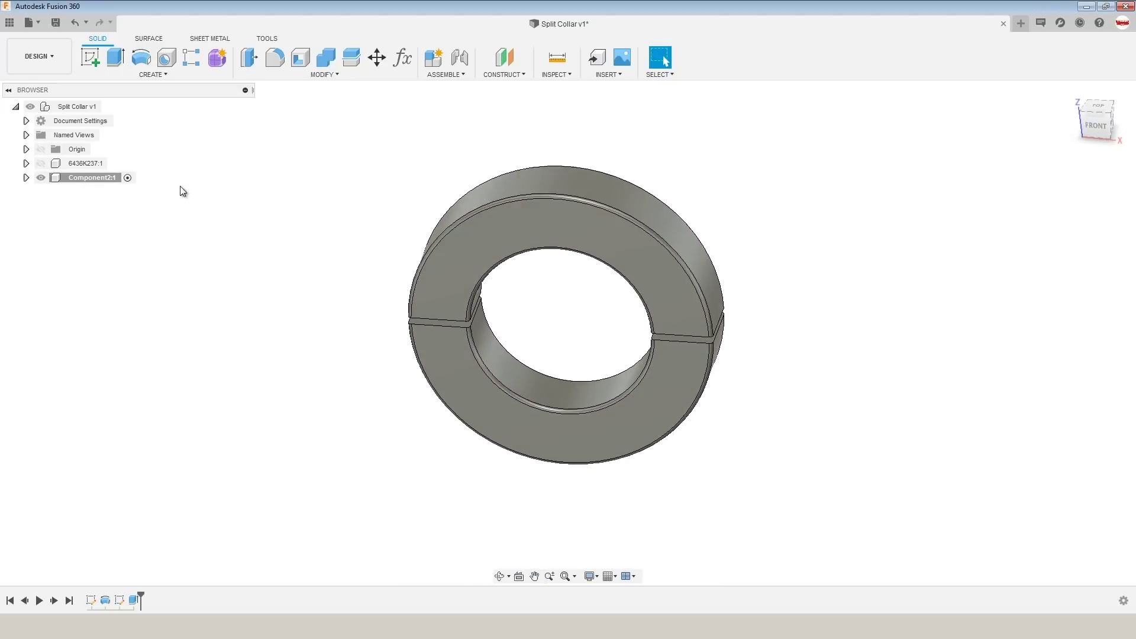
Compare Component2 with the reference part 6436K237 by swapping their visibility, and return to Component2
click(41, 177)
click(40, 164)
mouse_move(236, 229)
shift+middle_down()
mouse_move(245, 331)
mouse_move(236, 357)
mouse_move(246, 225)
shift+middle_up()
click(40, 164)
click(40, 178)
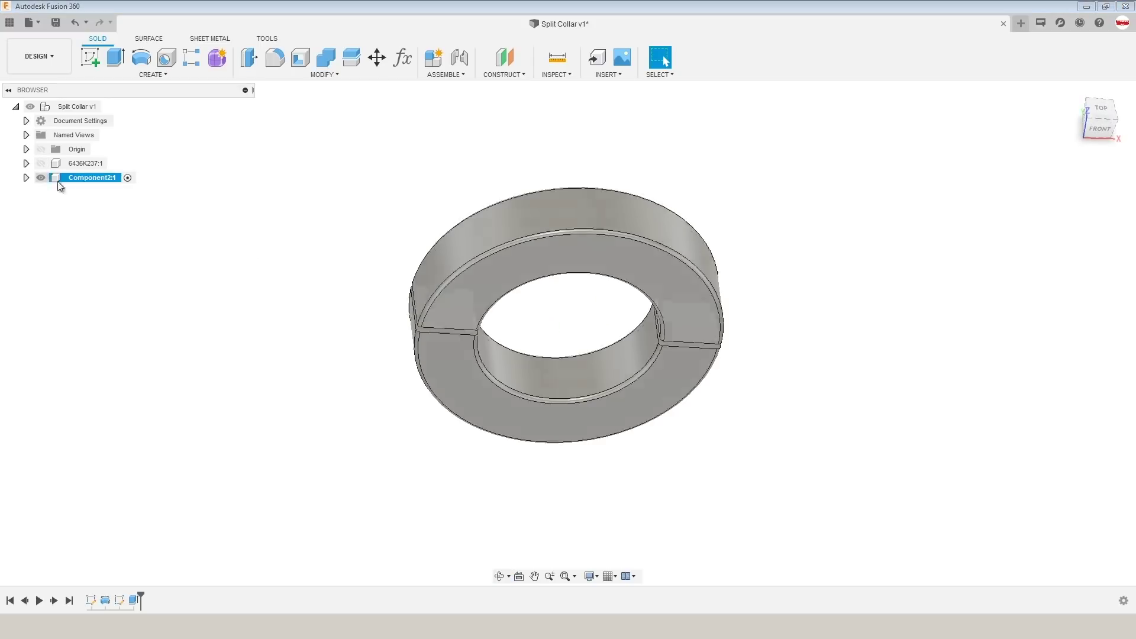
List the bodies of Component2 and identify which collar half each one represents
shift+middle_drag(362, 303, 348, 304)
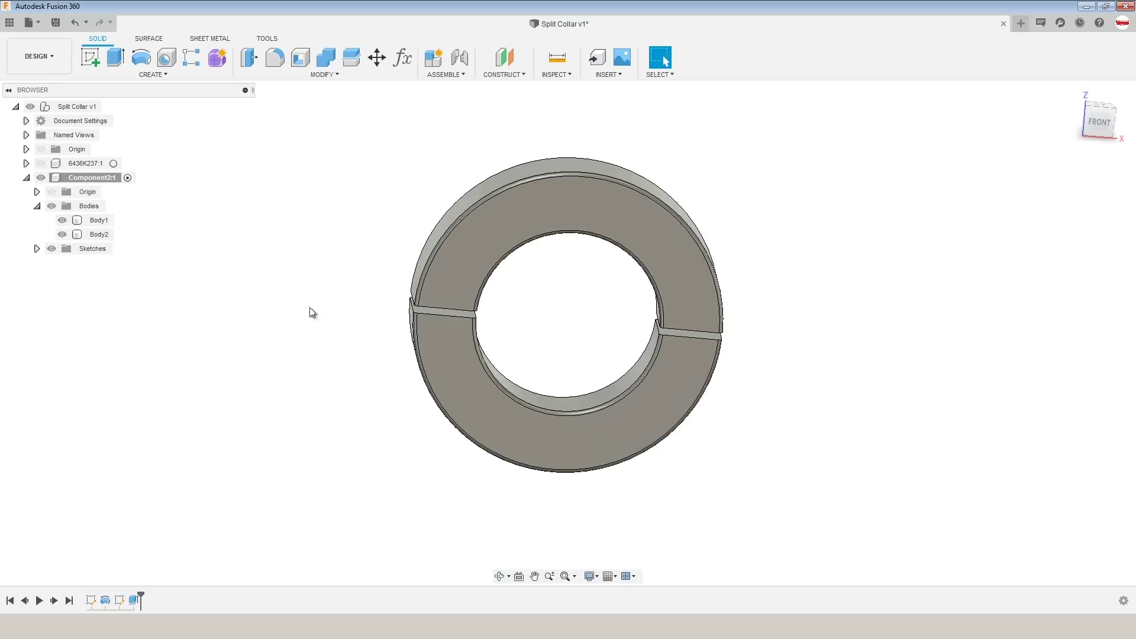
click(98, 220)
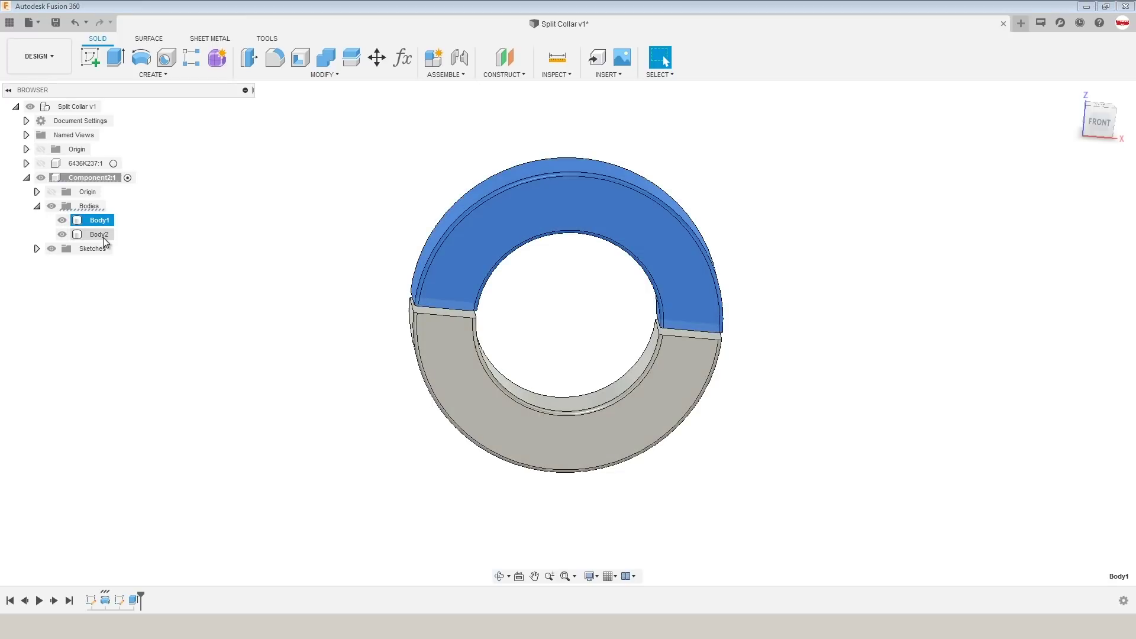
shift+click(99, 235)
click(186, 241)
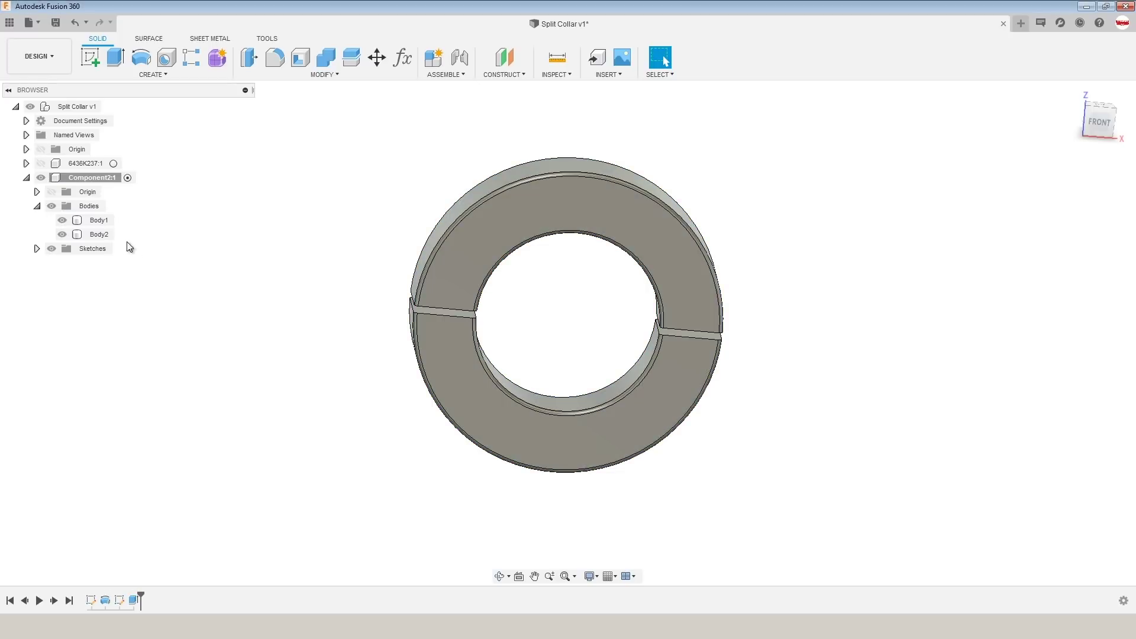
Hide Body1, the upper collar half, and face the lower half's split surfaces from the top
click(96, 222)
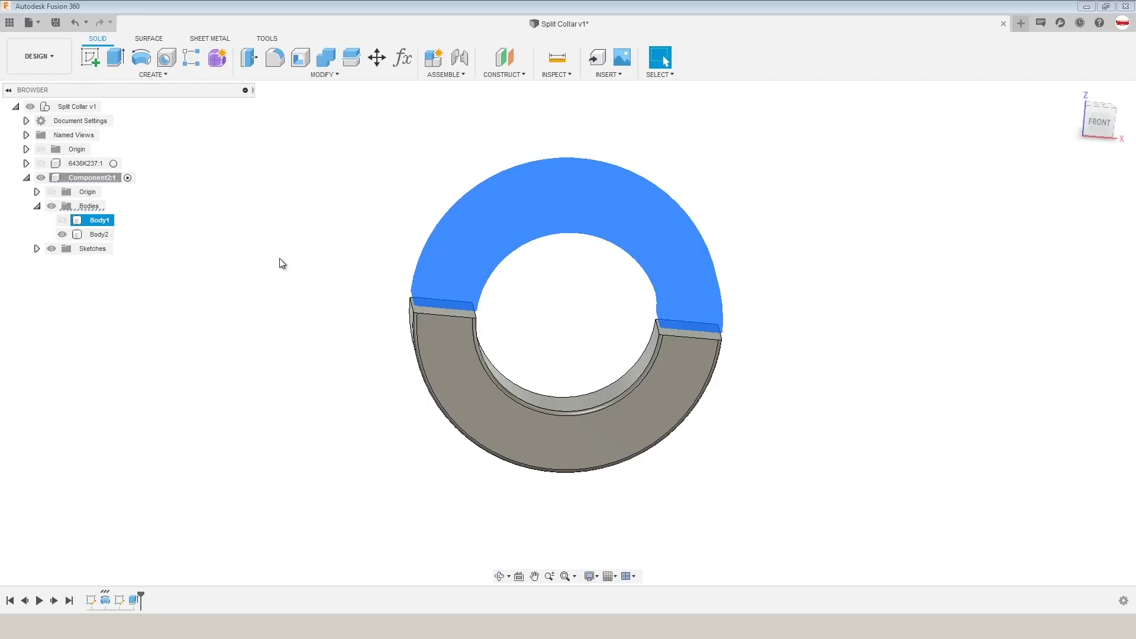
key(v)
shift+middle_drag(615, 292, 619, 323)
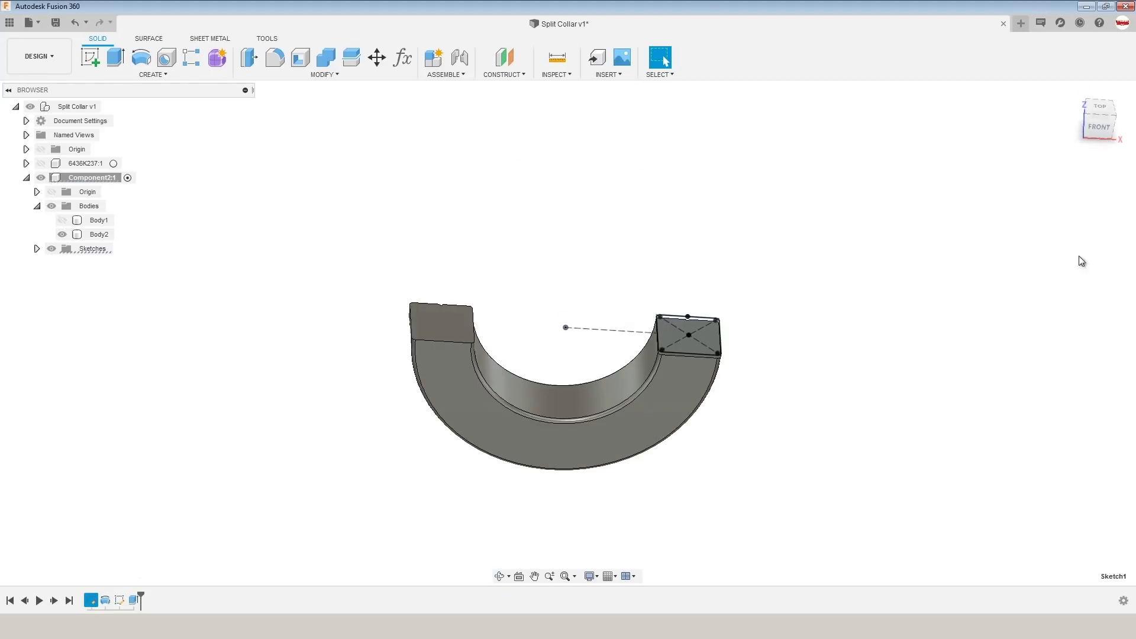
click(1099, 109)
scroll(698, 339, up, 6)
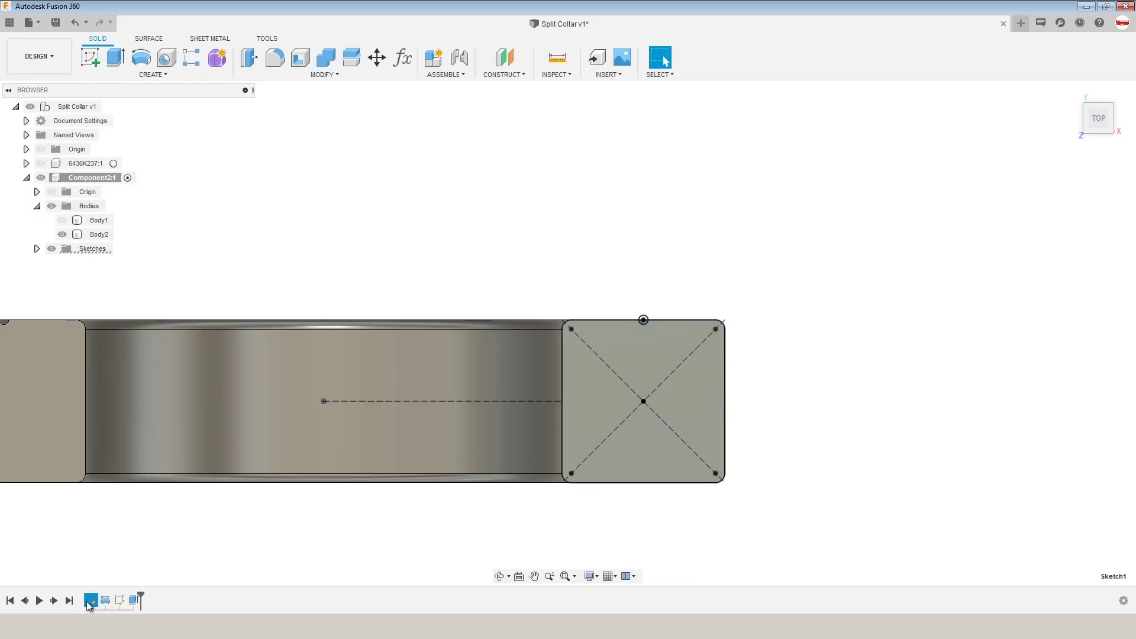
Edit the square profile sketch to add two concentric circles at the square's center, 0.50 in and 0.375 in in diameter
right_click(89, 602)
click(133, 482)
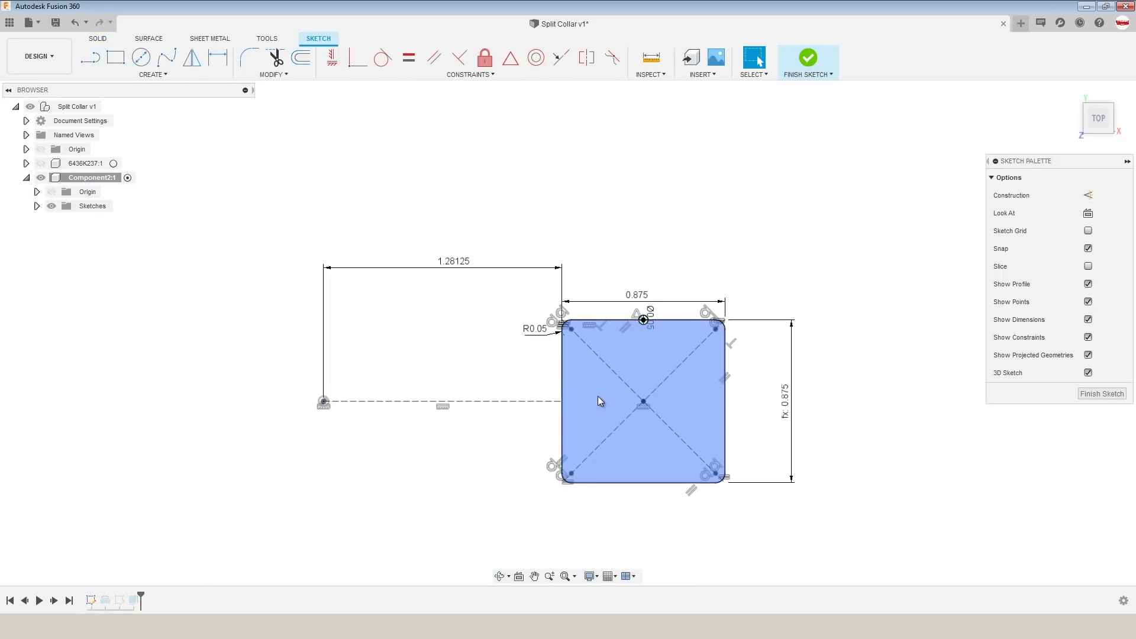
key(c)
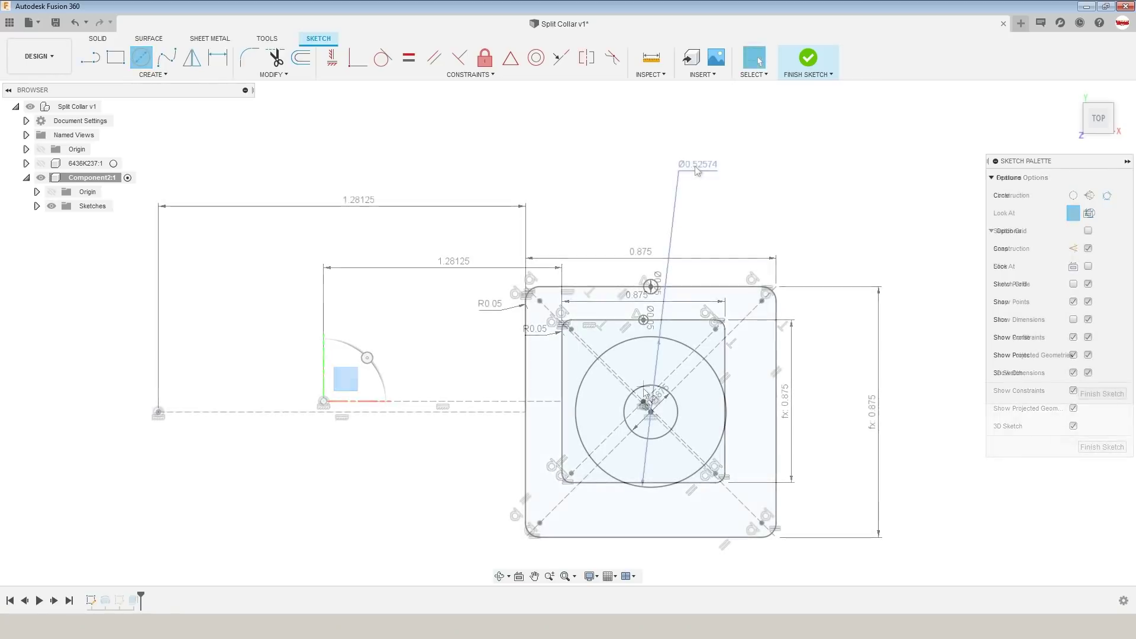
key(Escape)
double_click(668, 395)
text(.)
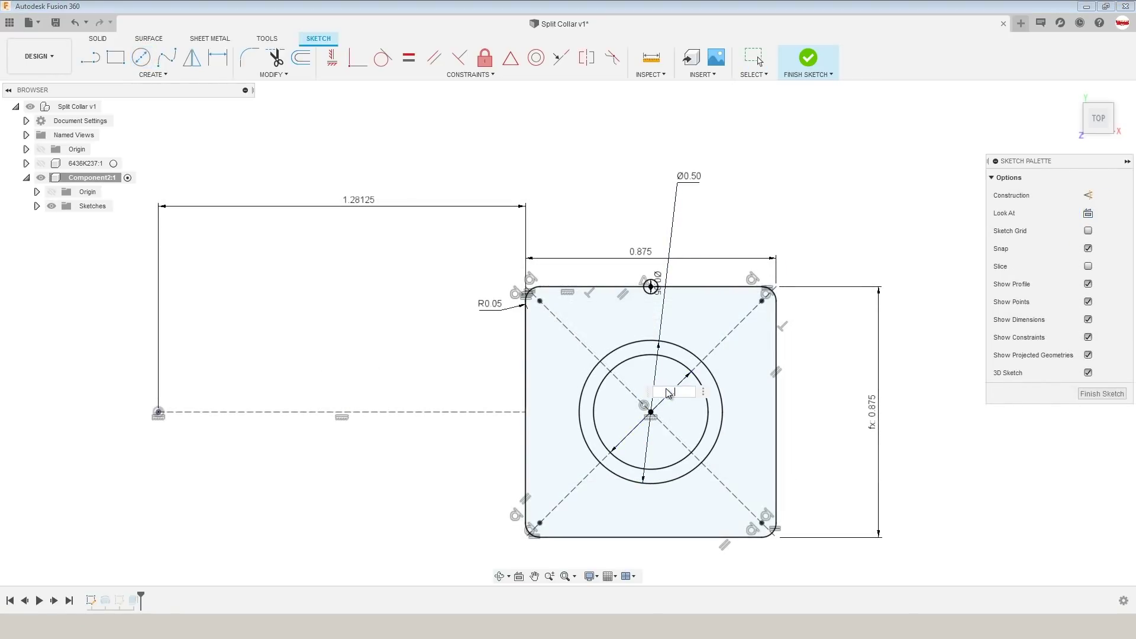
text(.375)
key(Return)
click(800, 72)
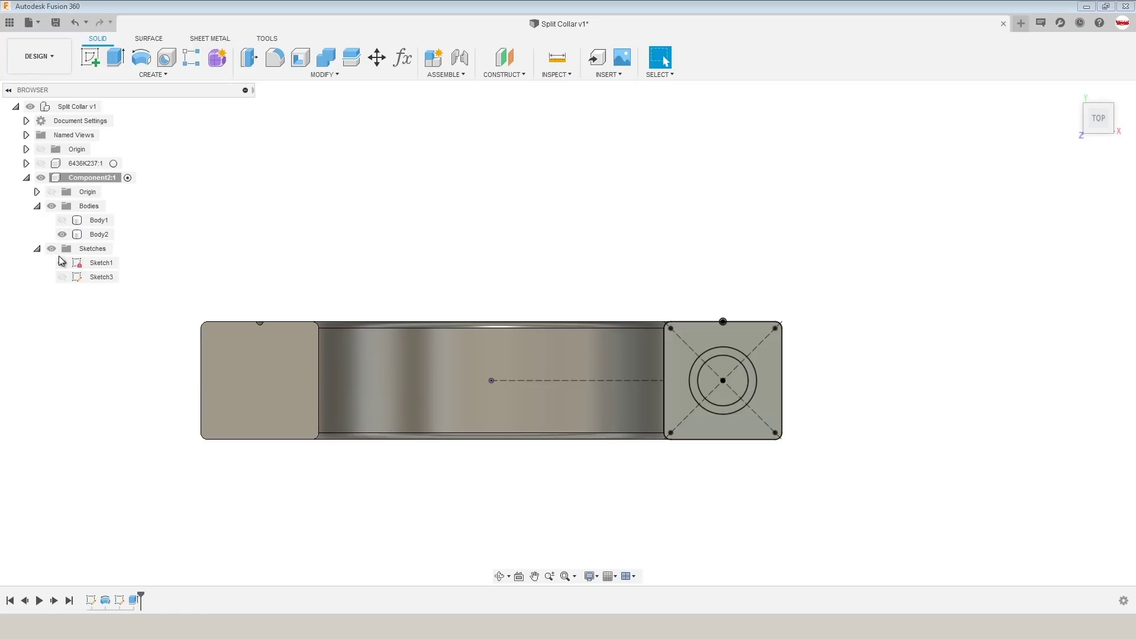
Show Sketch1 and toggle Body1 on and off to check the circles against both collar halves
click(62, 262)
click(62, 220)
shift+middle_drag(623, 297, 622, 249)
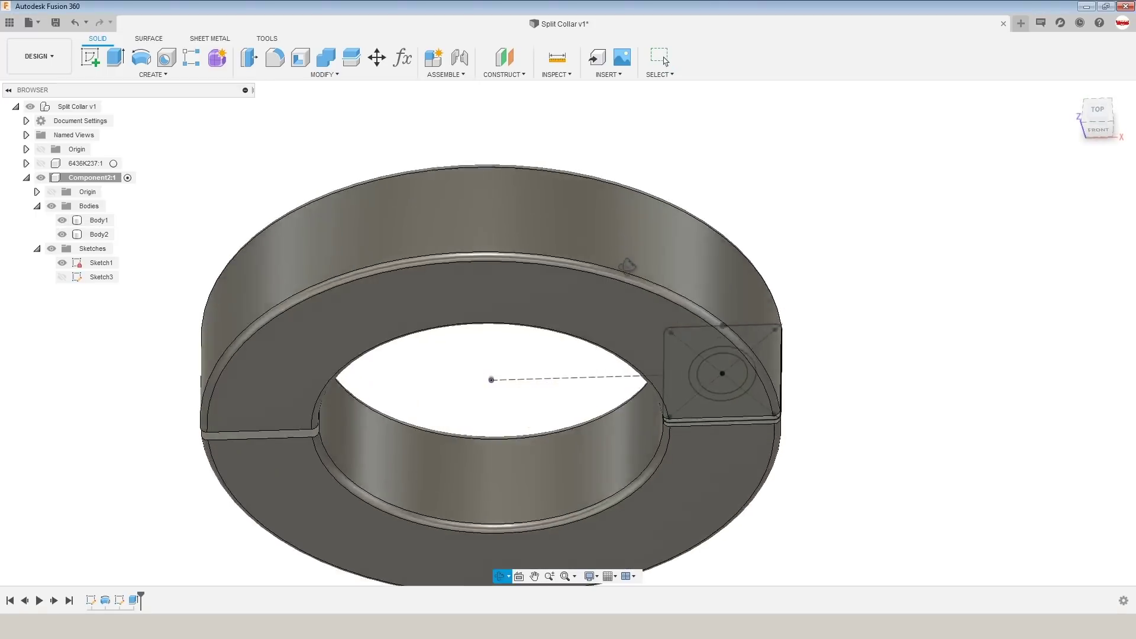
click(63, 221)
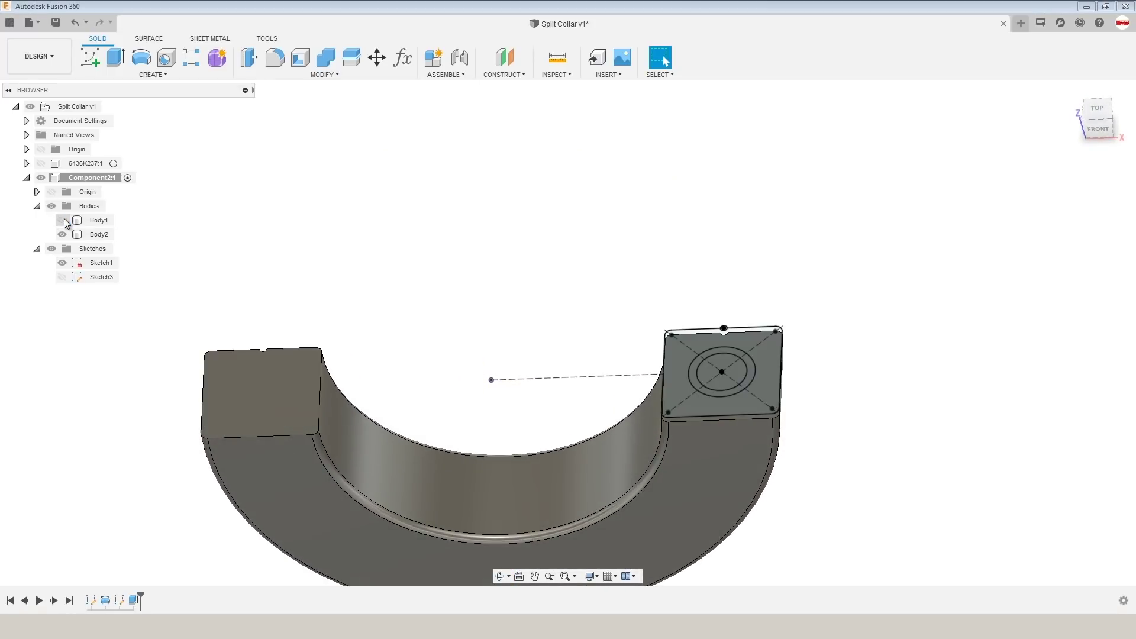
Cut the inner 0.375 in circle symmetrically through all of both collar halves, with Body1 shown
click(720, 364)
key(e)
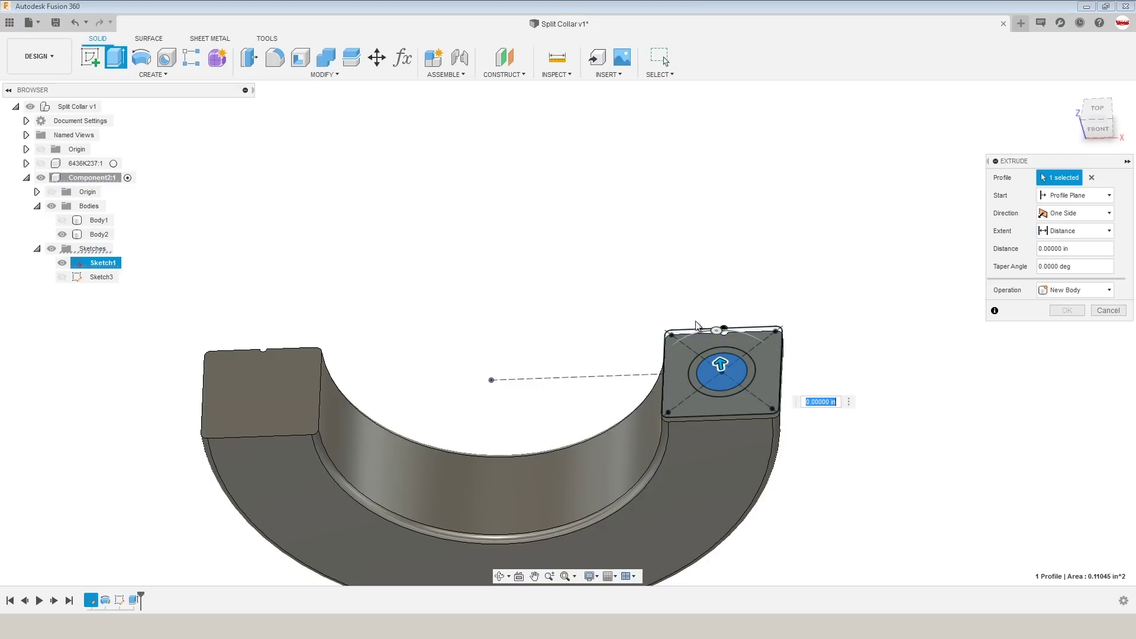
click(62, 221)
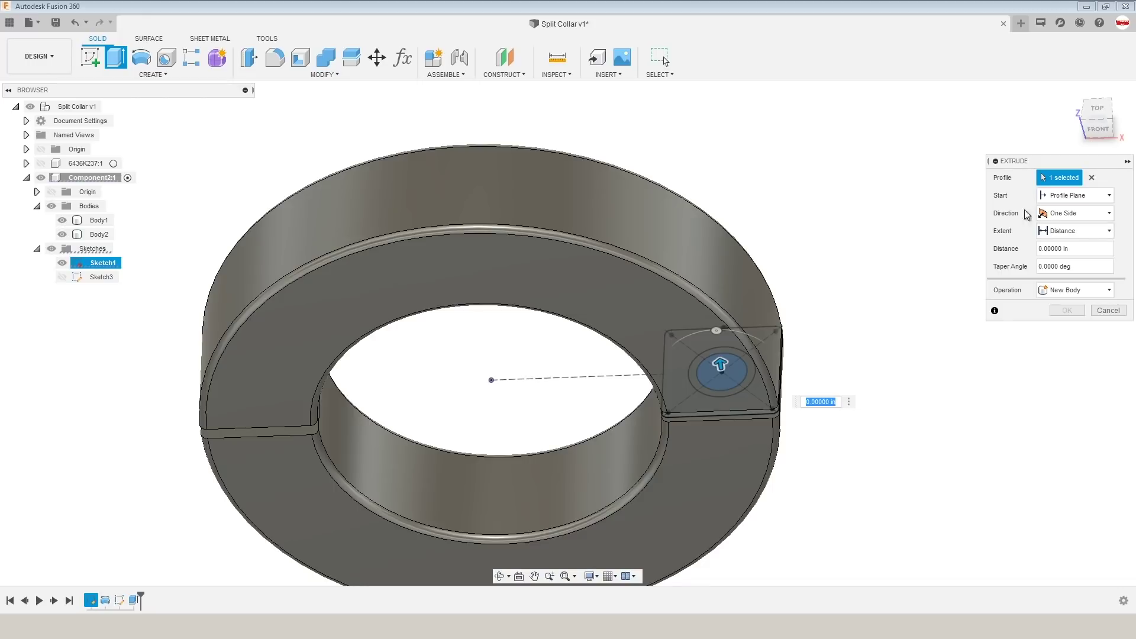
click(1059, 213)
click(1075, 257)
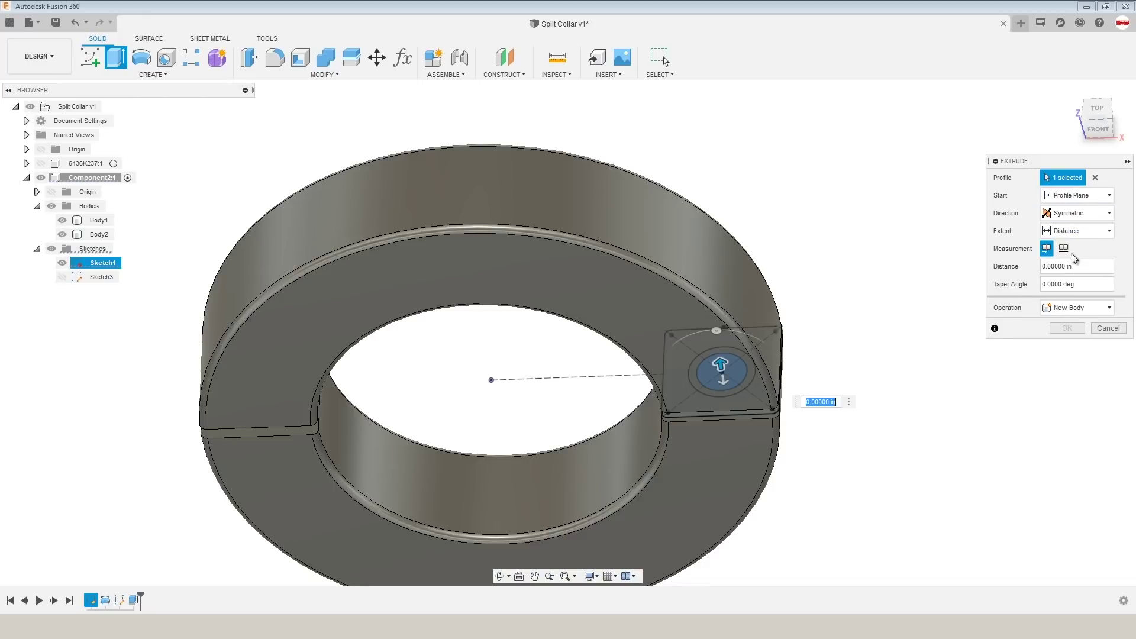
click(1079, 239)
click(1081, 262)
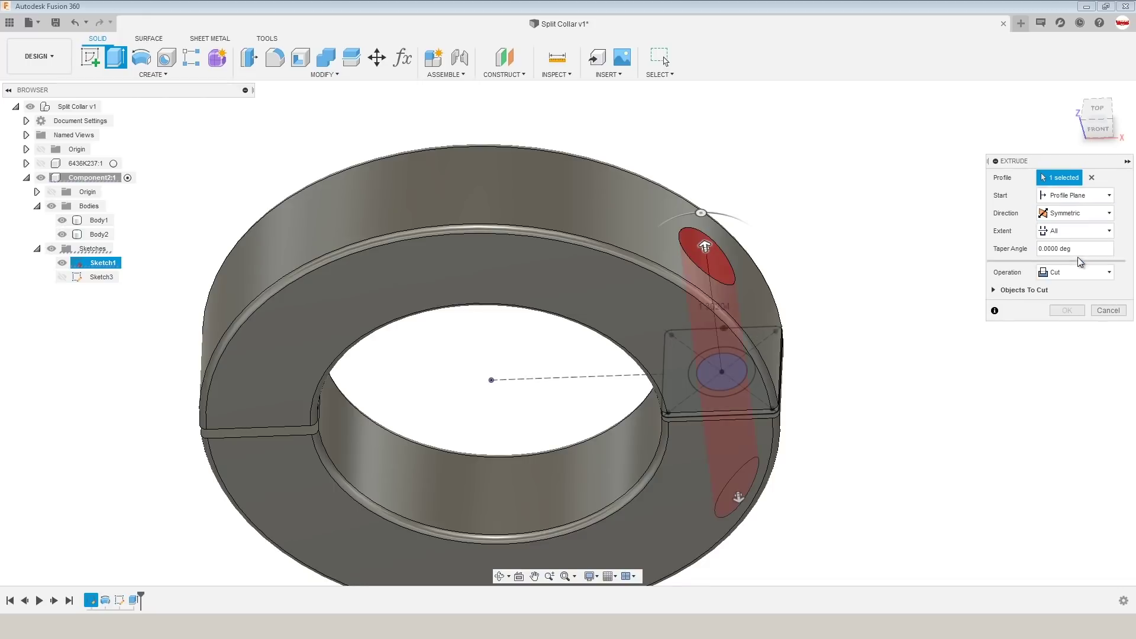
shift+middle_drag(916, 362, 905, 322)
click(1067, 311)
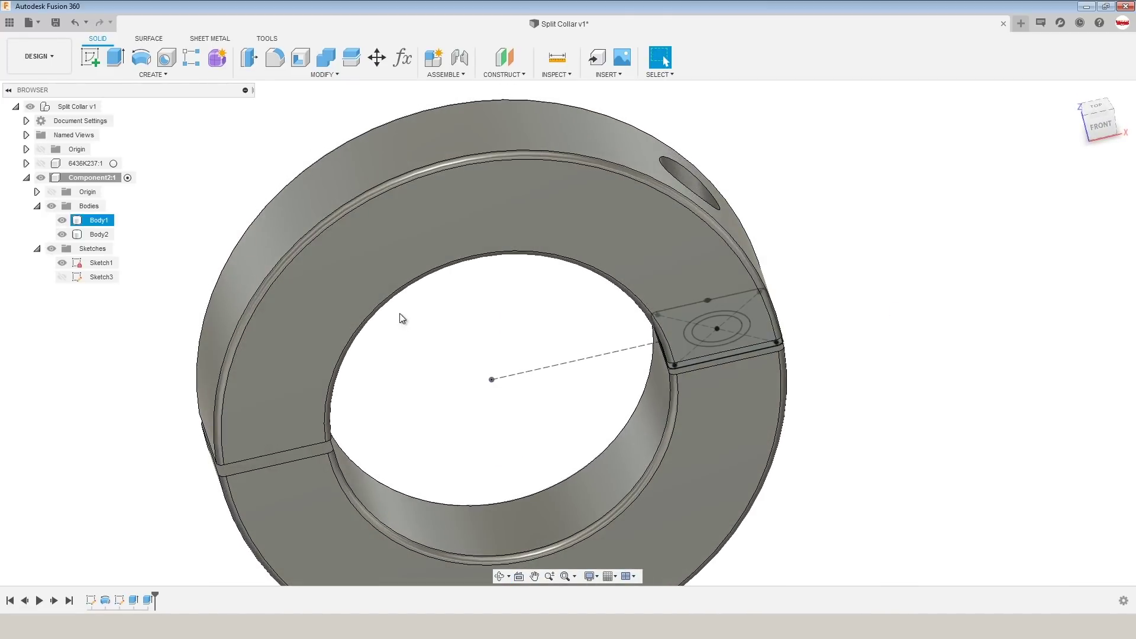
Begin an extrusion of the ring between the two circles, starting from a plane offset 0.25 in into Body1
click(62, 220)
scroll(695, 278, up, 3)
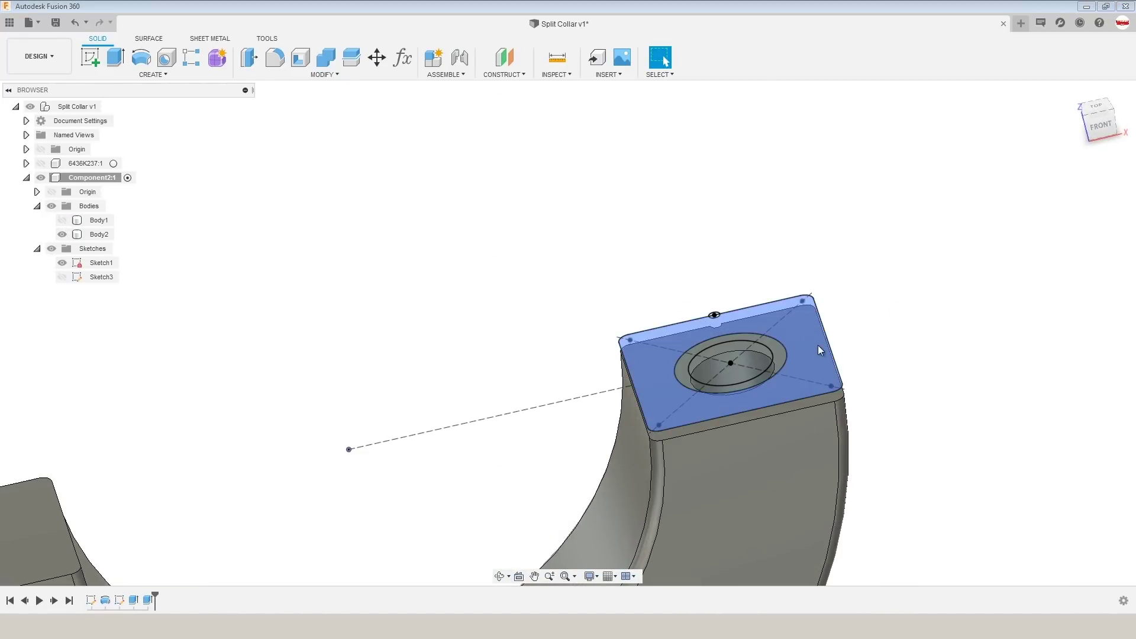
click(780, 357)
key(e)
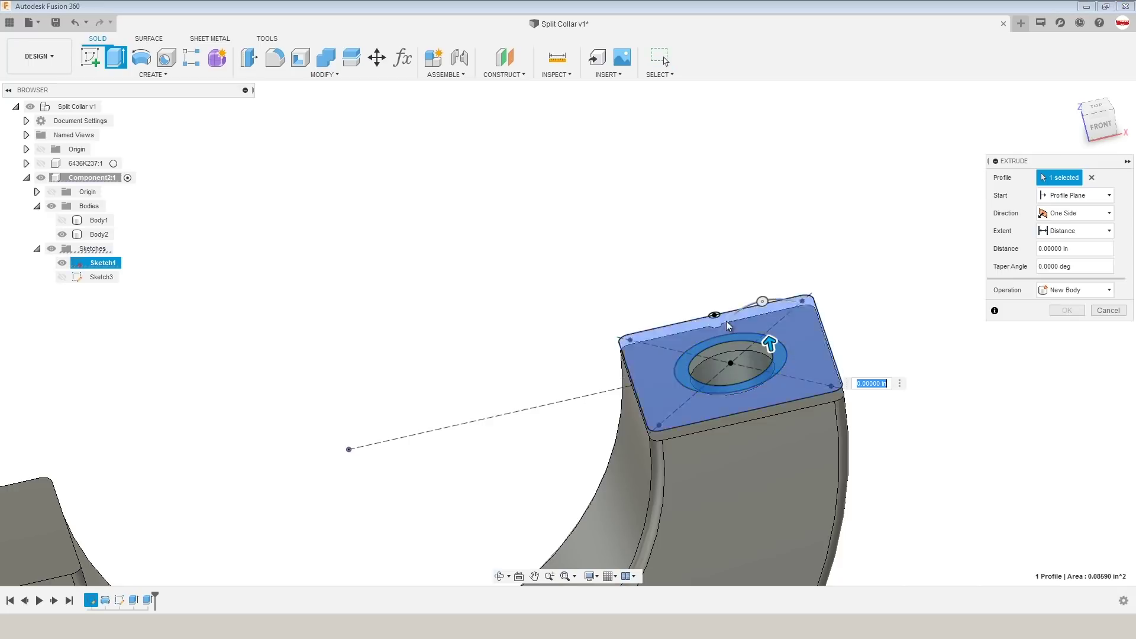
click(63, 221)
shift+middle_drag(852, 298, 841, 270)
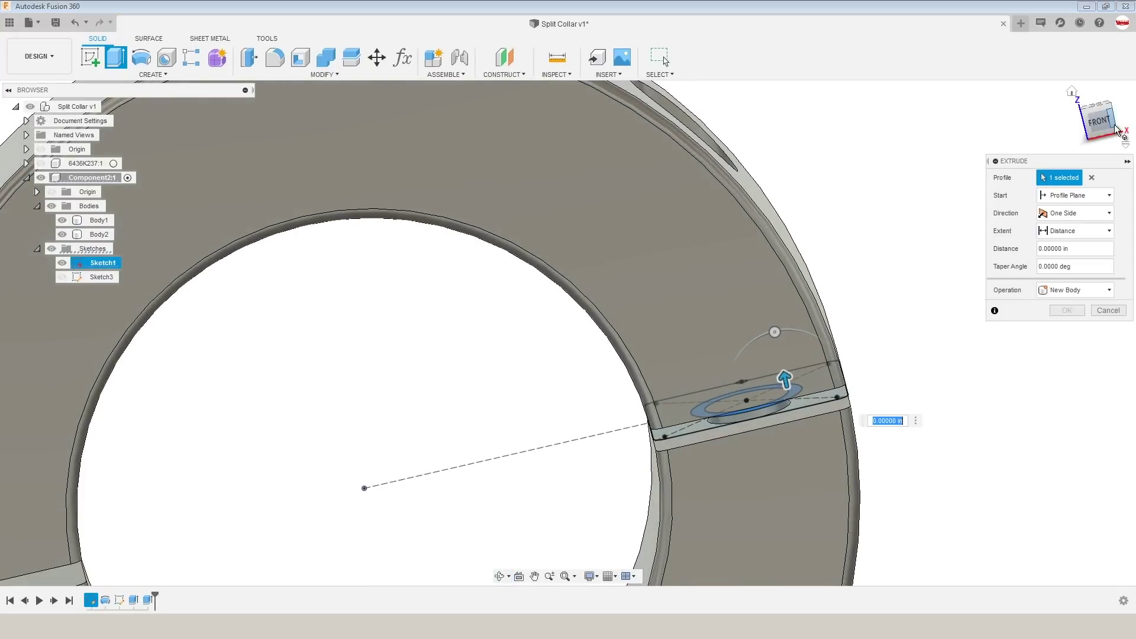
click(1101, 121)
scroll(768, 431, up, 4)
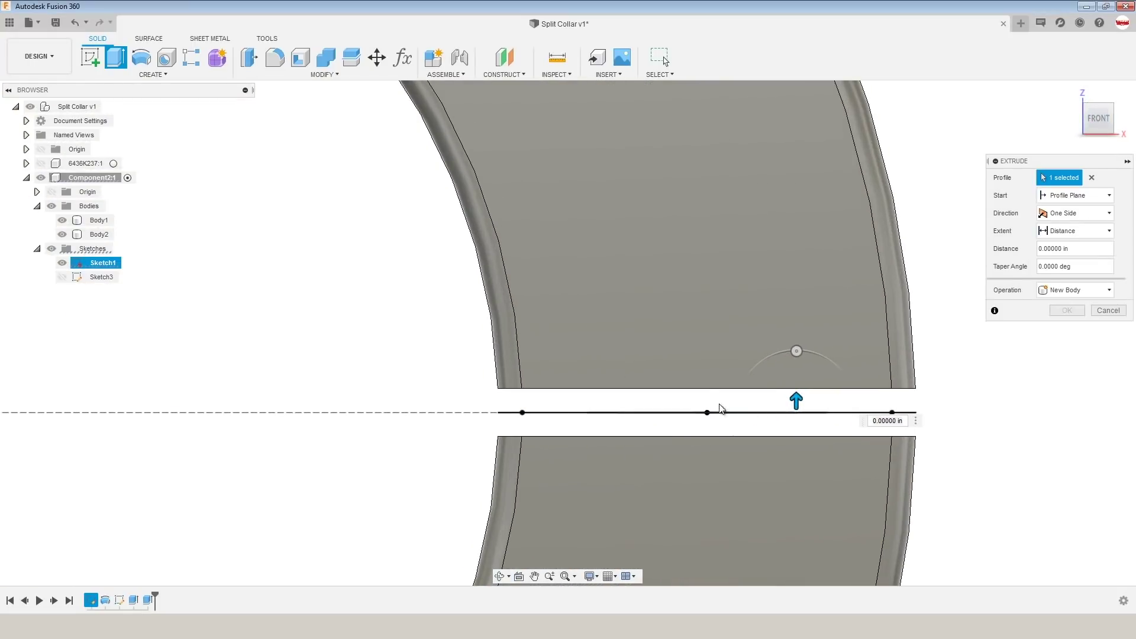
click(1059, 201)
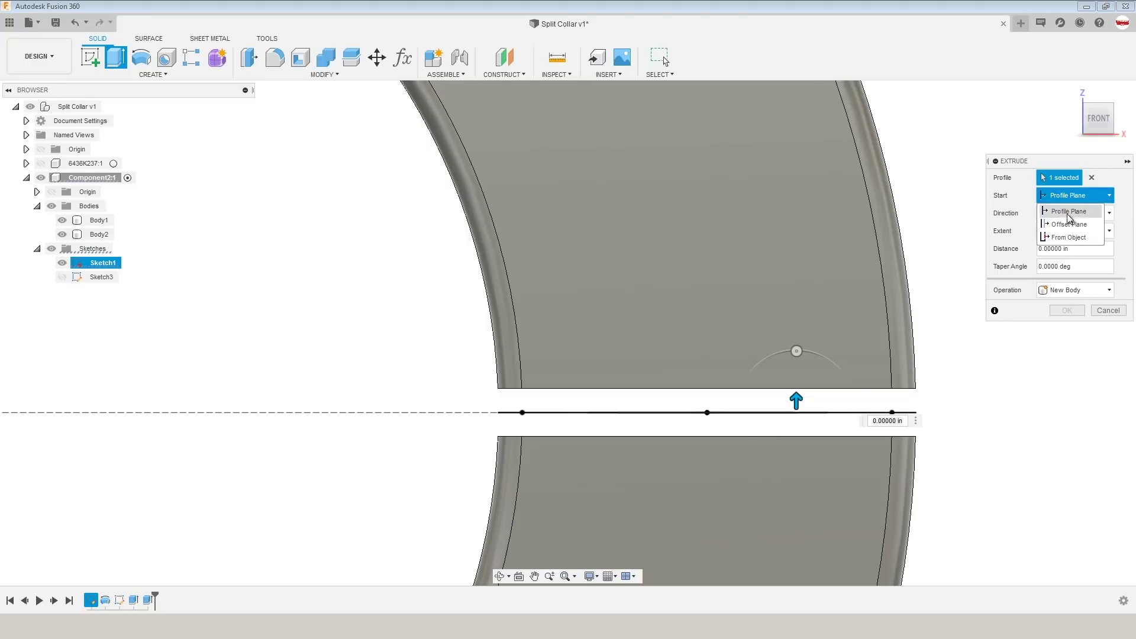
click(1069, 225)
shift+middle_drag(963, 304, 945, 276)
drag(880, 389, 889, 373)
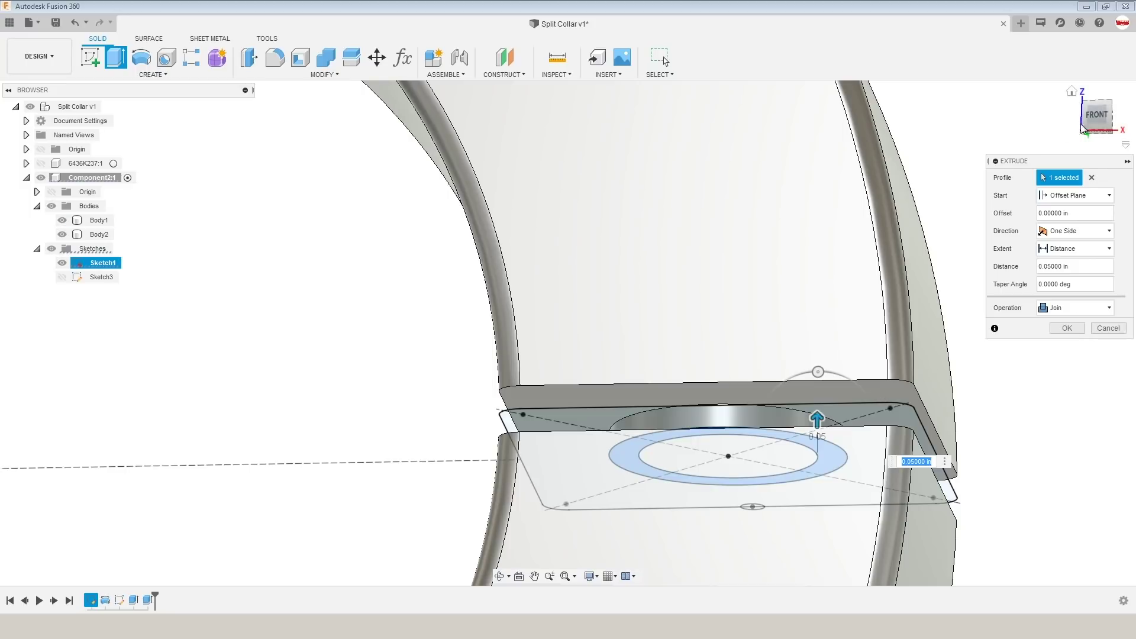
click(1096, 115)
drag(1085, 209, 1001, 210)
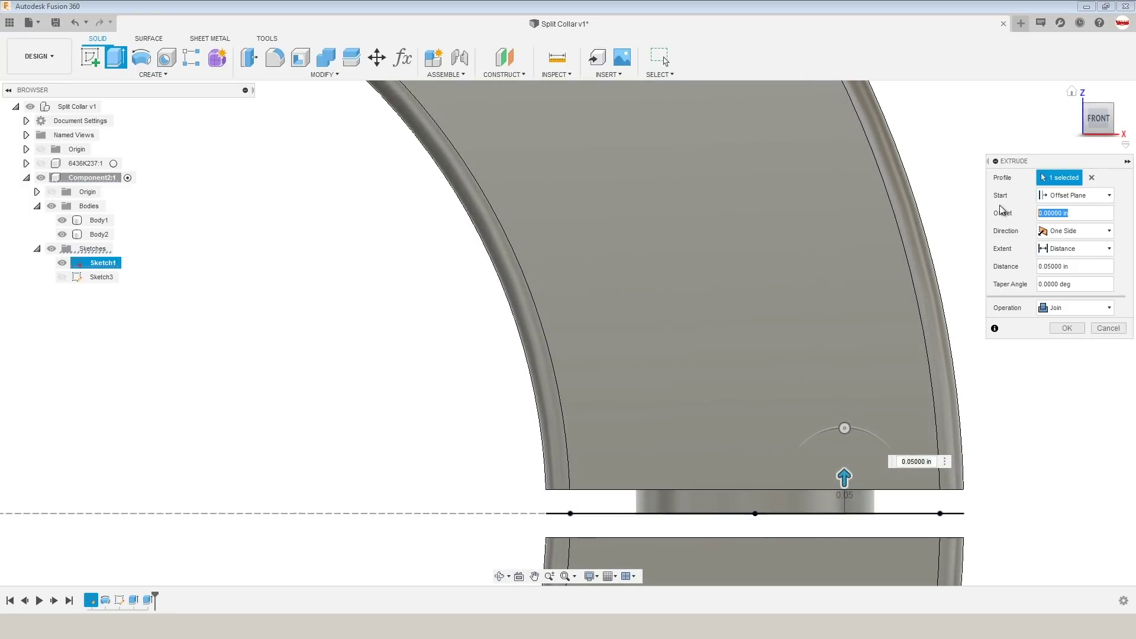
key(Return)
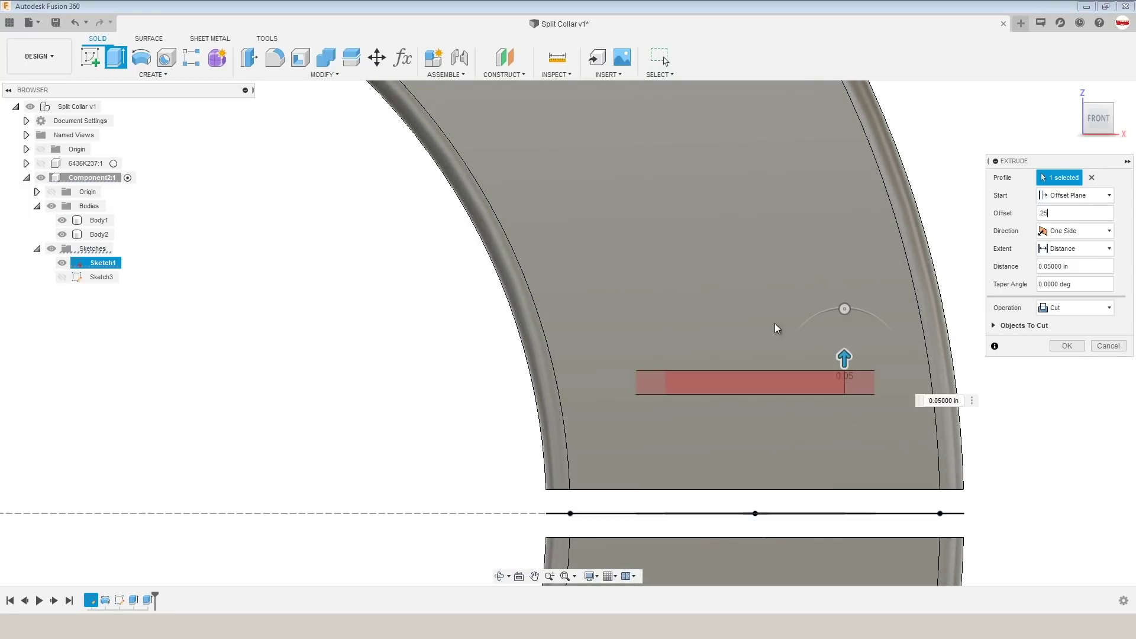
Extend the offset ring extrusion 1.40 in outward and cut it from the upper collar half
scroll(906, 301, down, 3)
shift+middle_drag(906, 301, 841, 331)
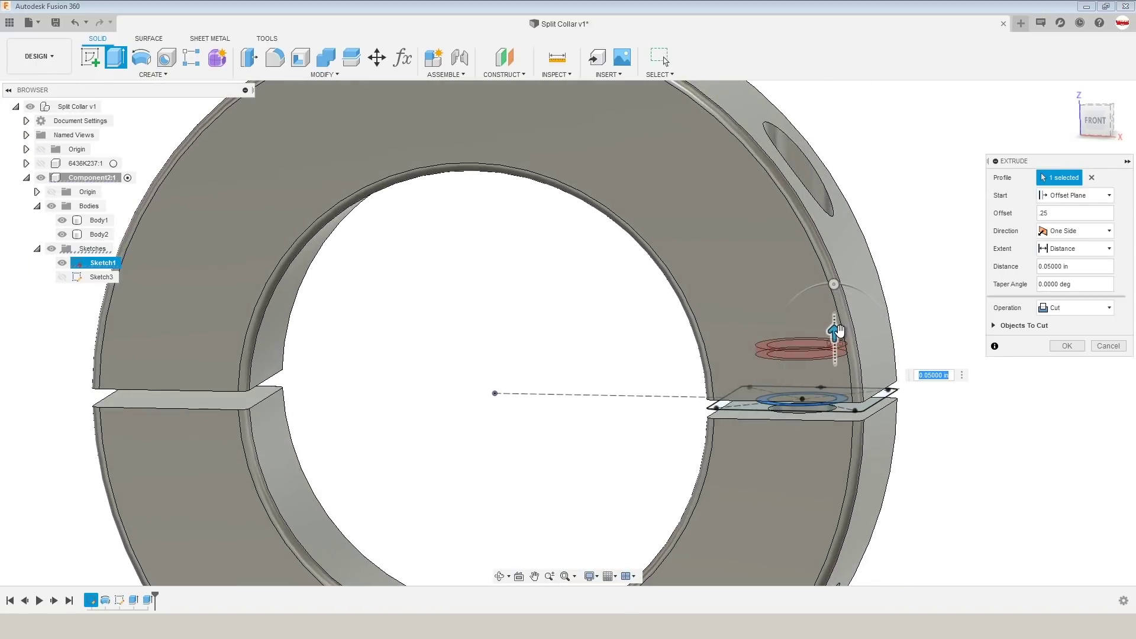
drag(841, 332, 848, 89)
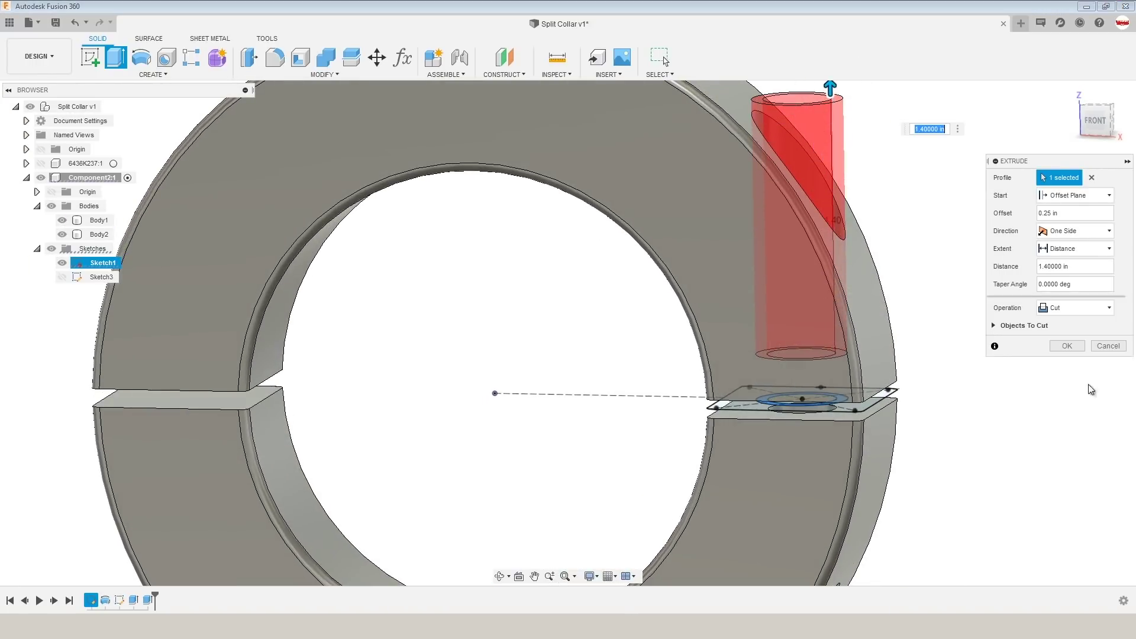
click(1063, 348)
Hide Sketch1, highlight it from the design history and inspect the collar from several sides
shift+middle_drag(977, 292, 984, 337)
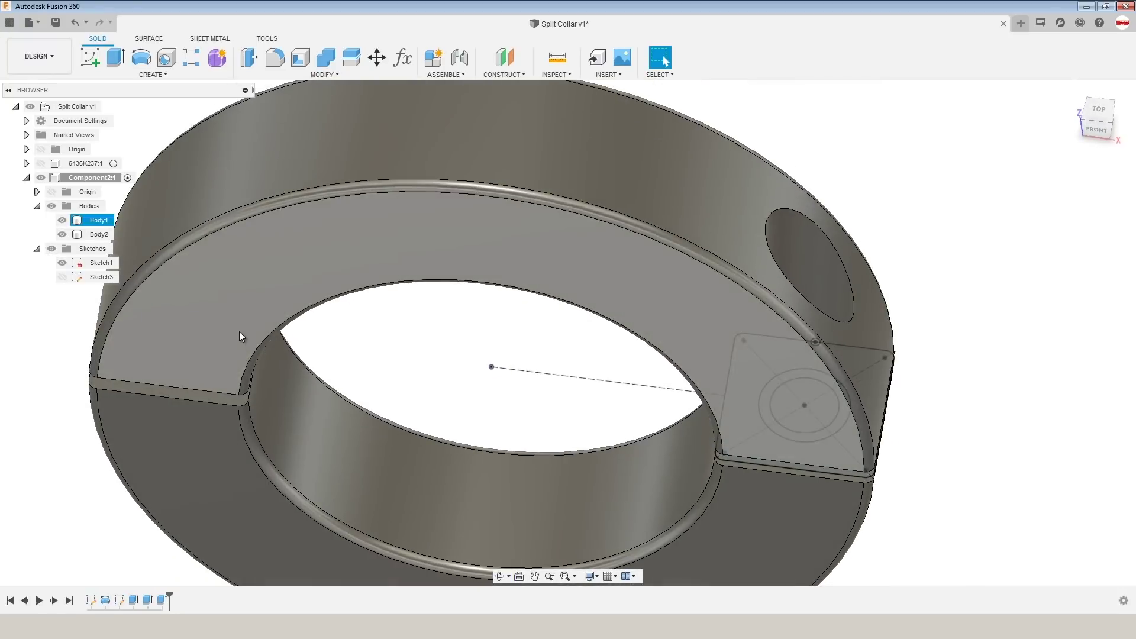
click(62, 263)
mouse_move(589, 376)
shift+middle_down()
mouse_move(564, 388)
mouse_move(573, 343)
mouse_move(226, 499)
shift+middle_up()
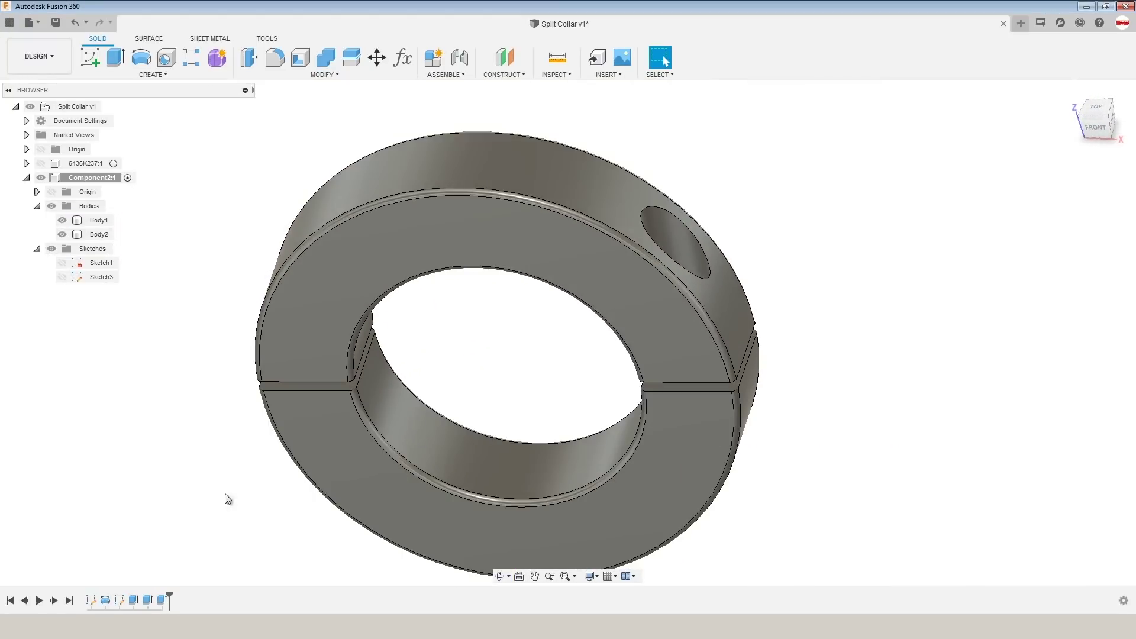
click(91, 602)
scroll(166, 477, down, 3)
middle_drag(144, 467, 292, 456)
shift+middle_drag(303, 446, 299, 444)
shift+middle_drag(415, 393, 379, 373)
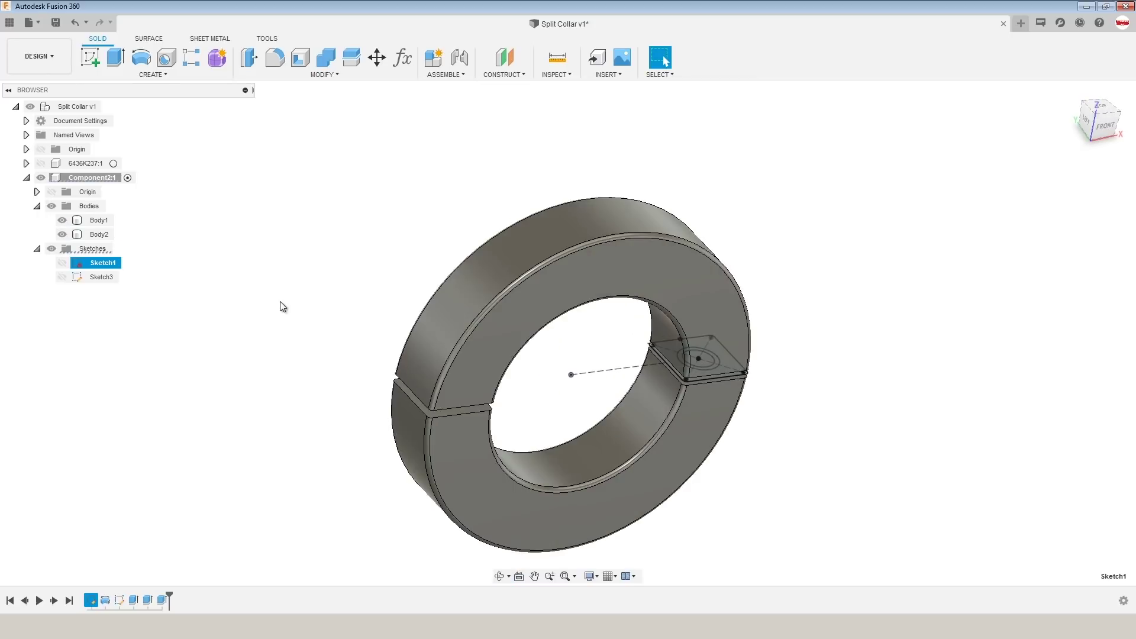
click(281, 303)
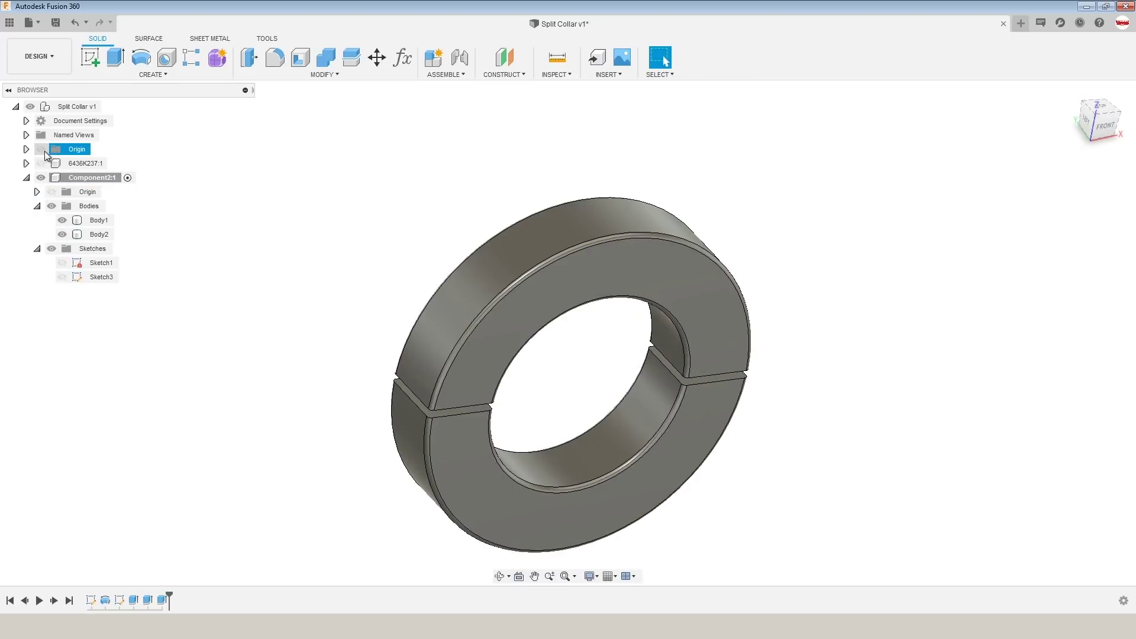
Show the origin planes and mirror the through-hole and counterbore cut features across the vertical YZ plane
click(41, 150)
text(s)
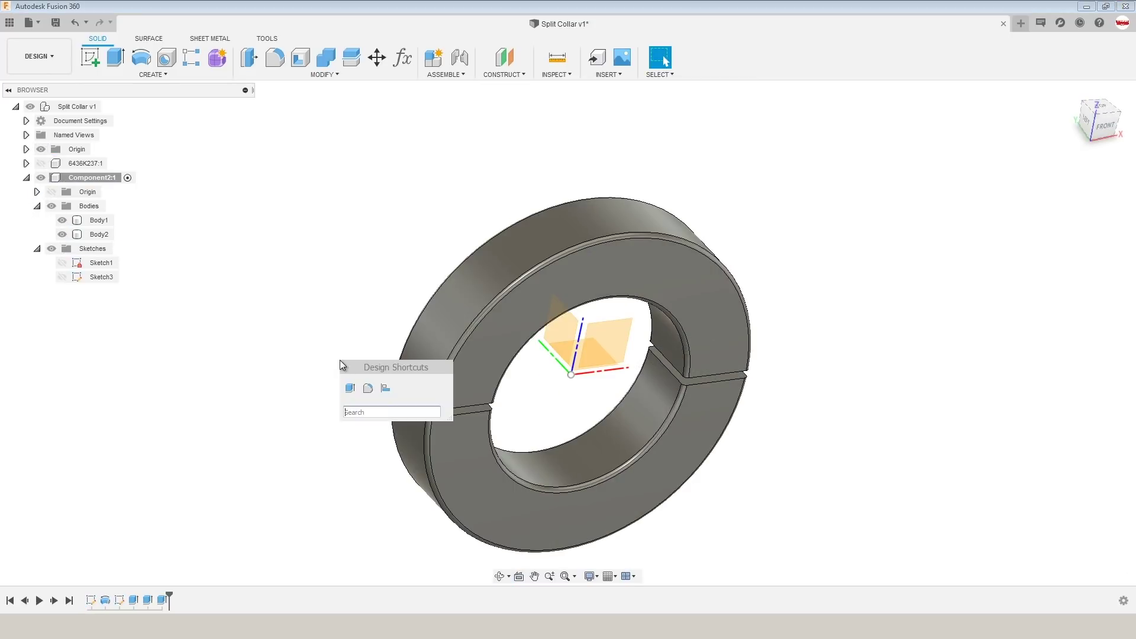
text(mir)
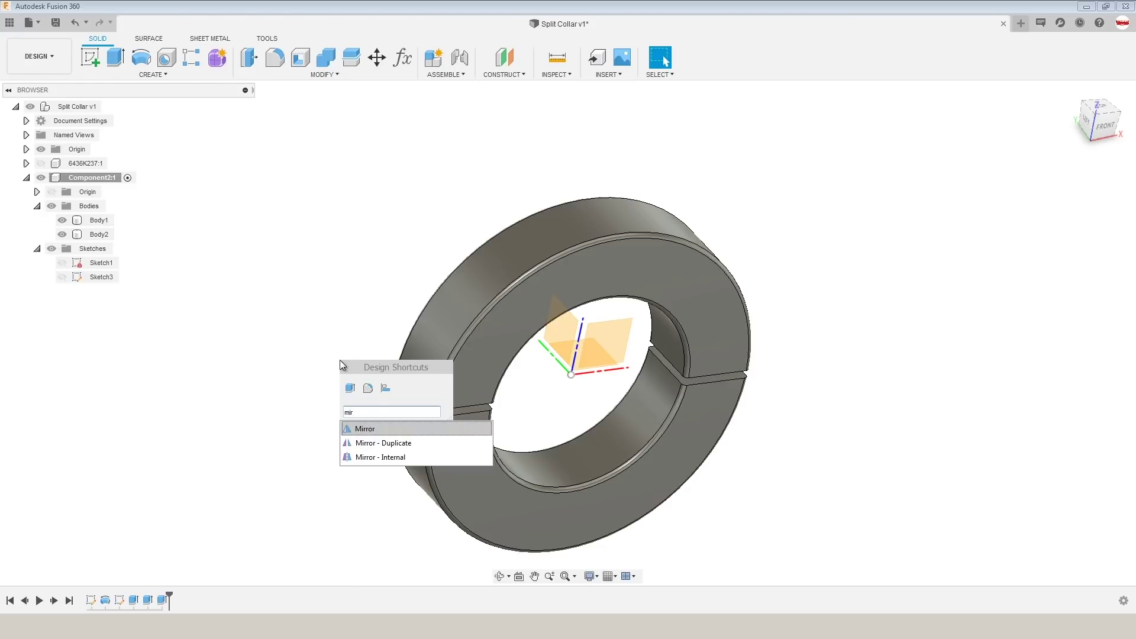
click(374, 424)
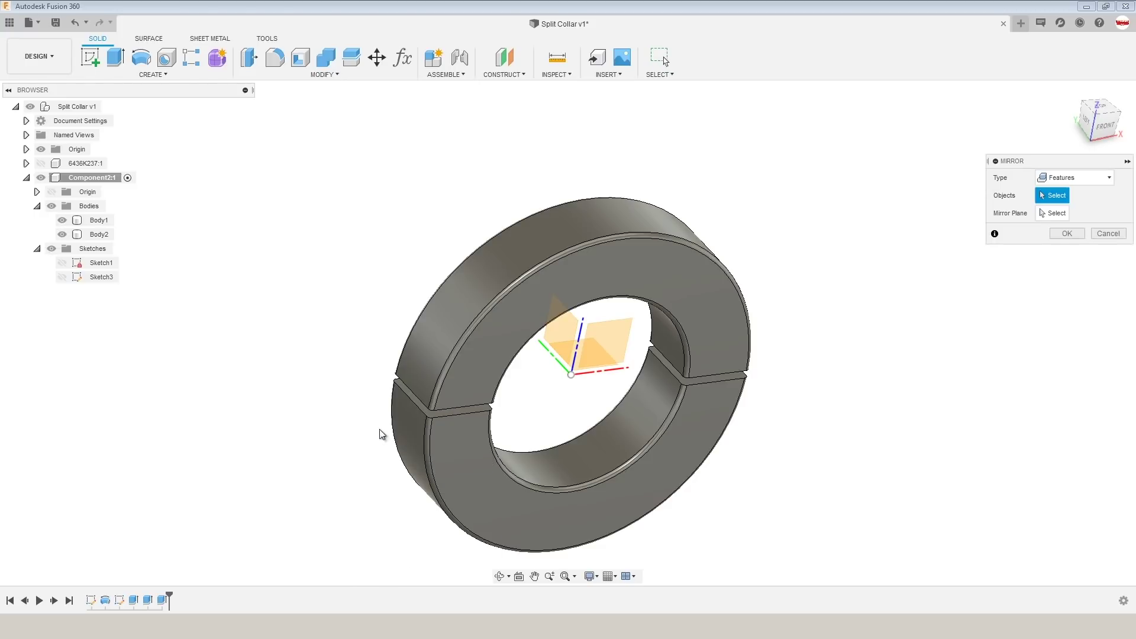
click(1073, 179)
click(1078, 221)
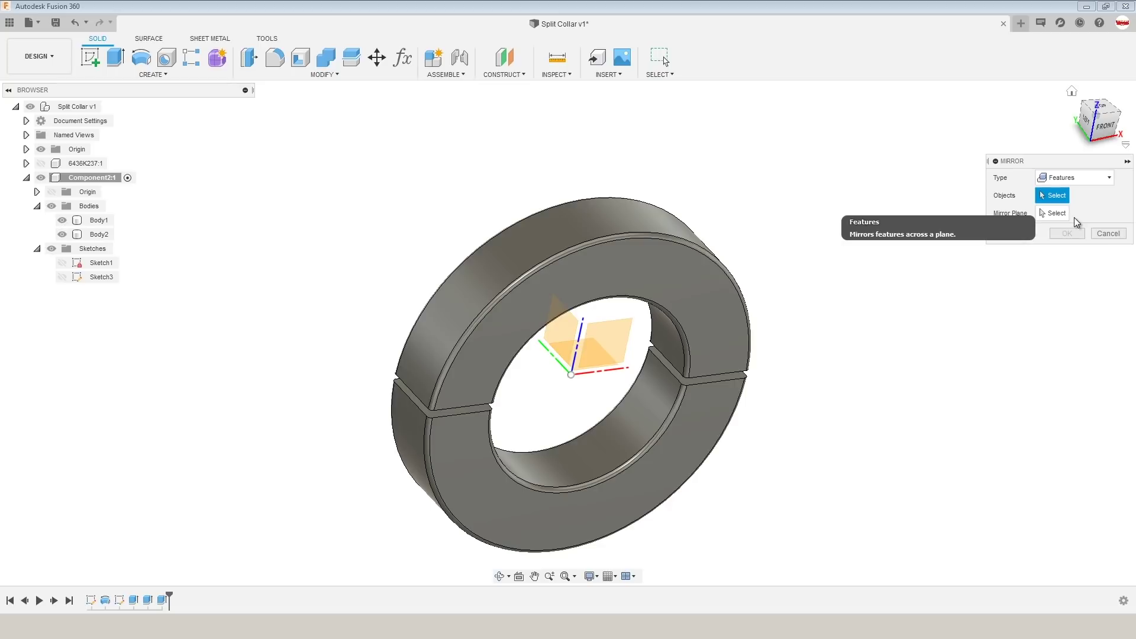
click(1076, 180)
click(1075, 217)
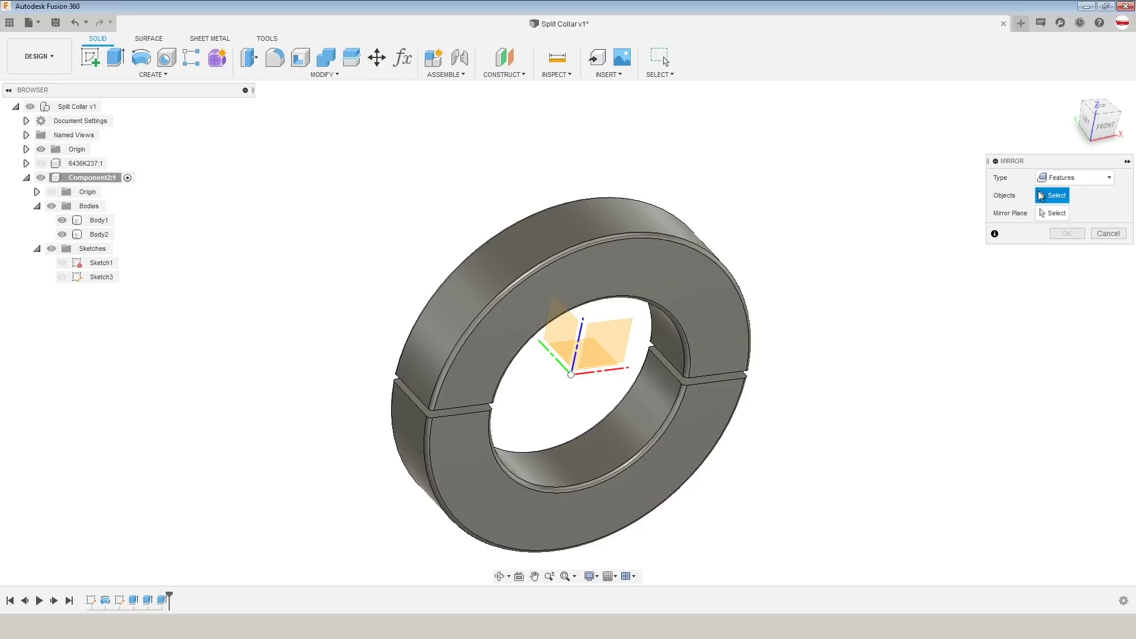
click(161, 600)
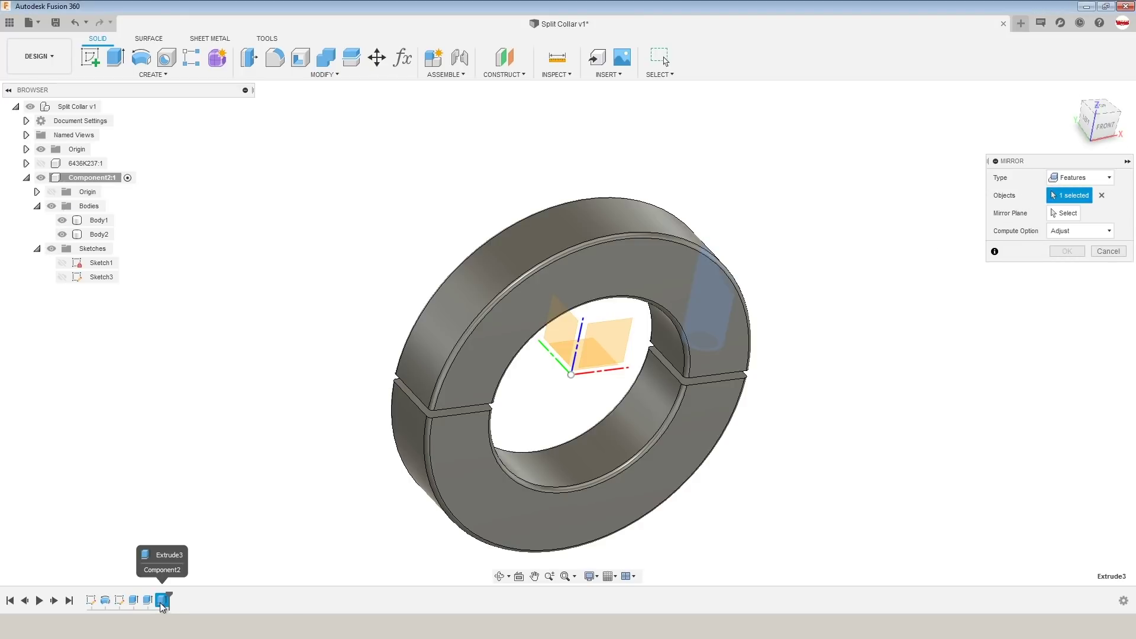
click(148, 600)
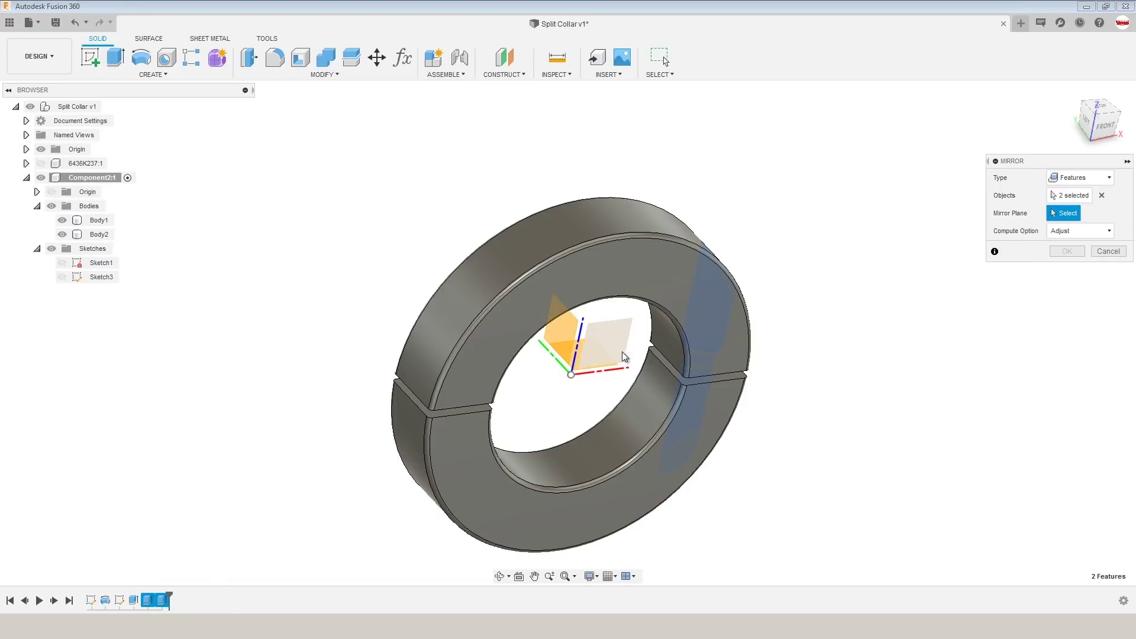
click(554, 358)
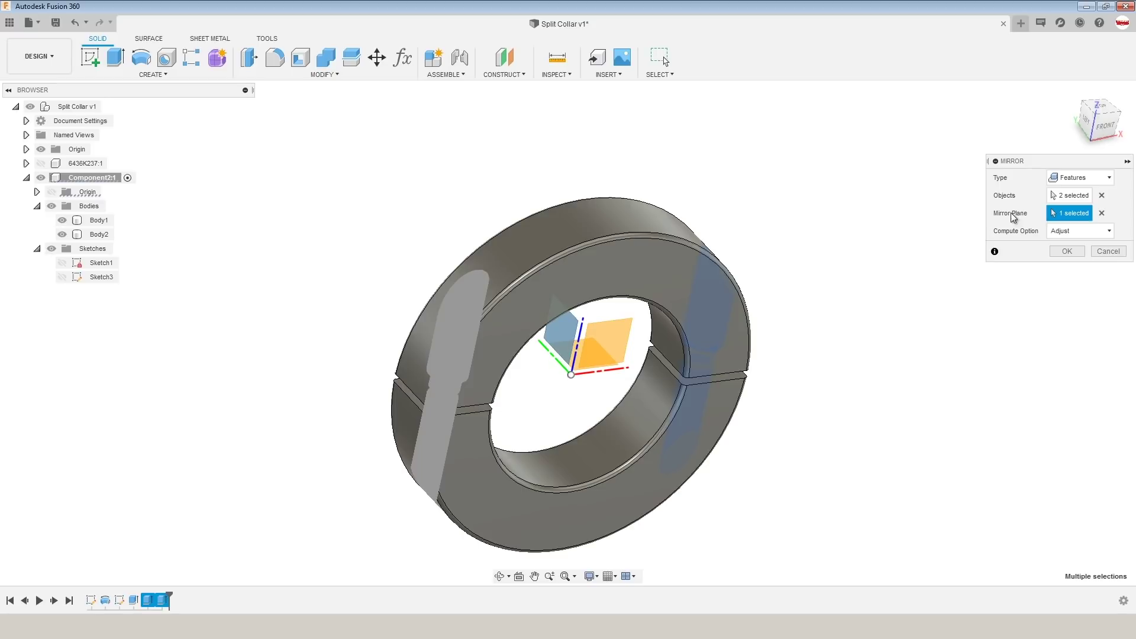
click(1068, 252)
mouse_move(847, 275)
shift+middle_down()
mouse_move(863, 325)
mouse_move(829, 344)
mouse_move(837, 294)
shift+middle_up()
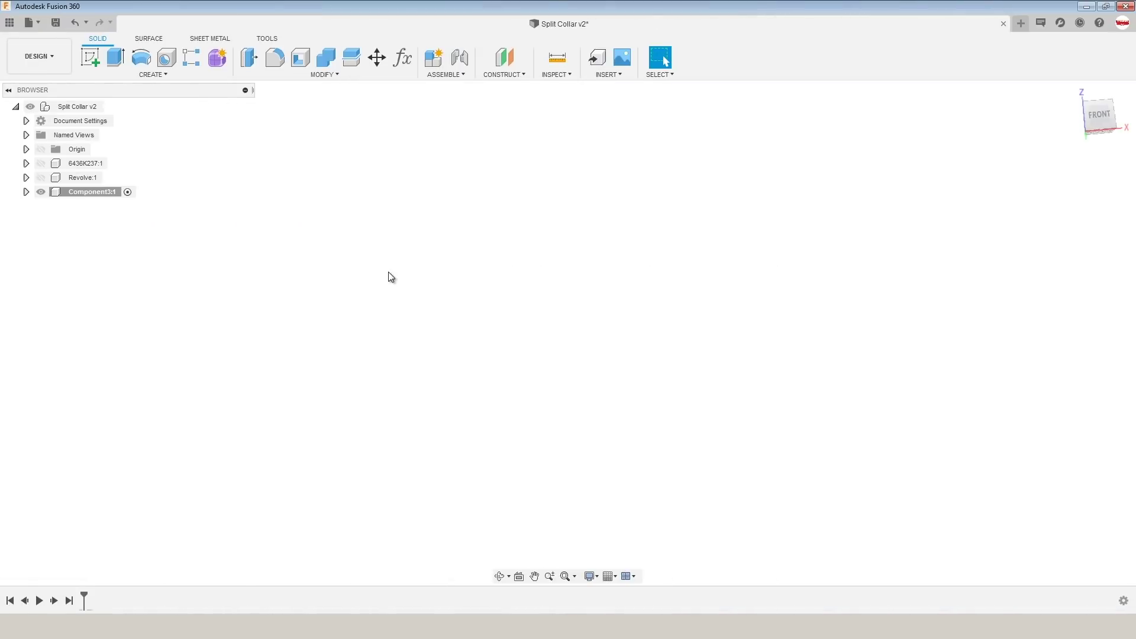
In the empty Component3, sketch two concentric circles centered on the origin of the horizontal plane
key(c)
mouse_move(804, 224)
shift+middle_down()
mouse_move(789, 243)
mouse_move(796, 299)
mouse_move(738, 188)
mouse_move(703, 233)
shift+middle_up()
click(702, 236)
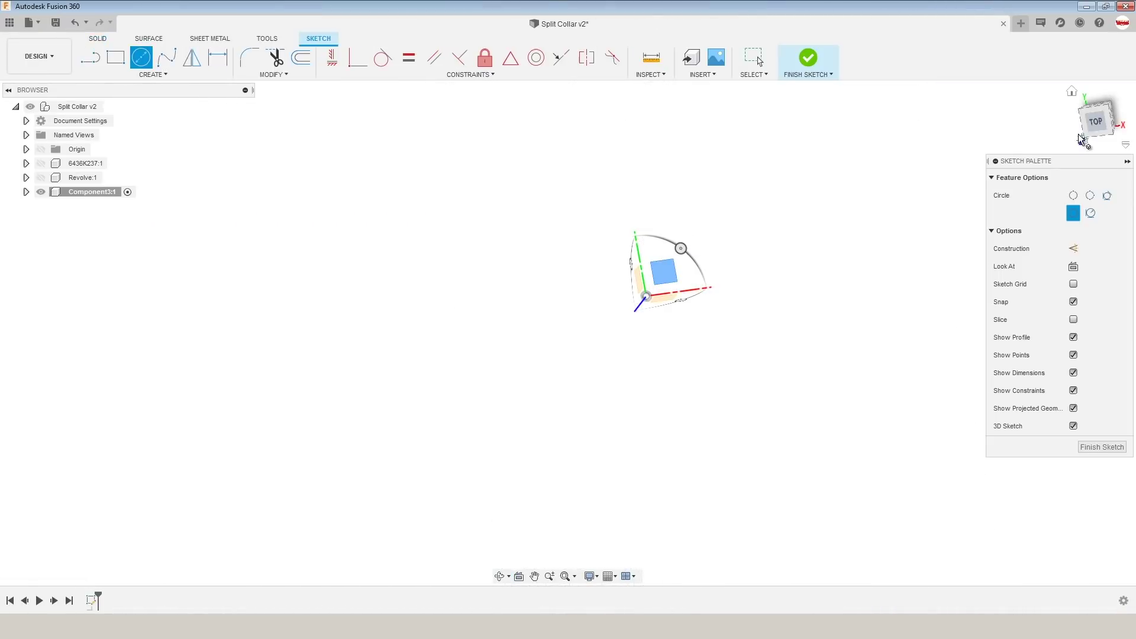
click(645, 314)
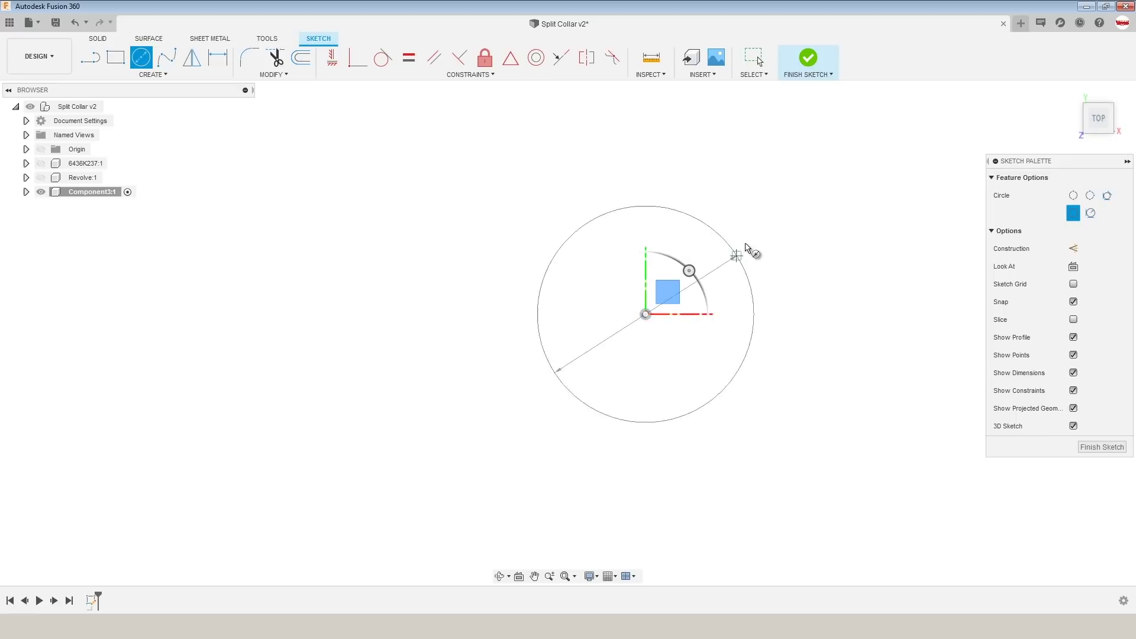
click(754, 245)
click(646, 314)
click(503, 165)
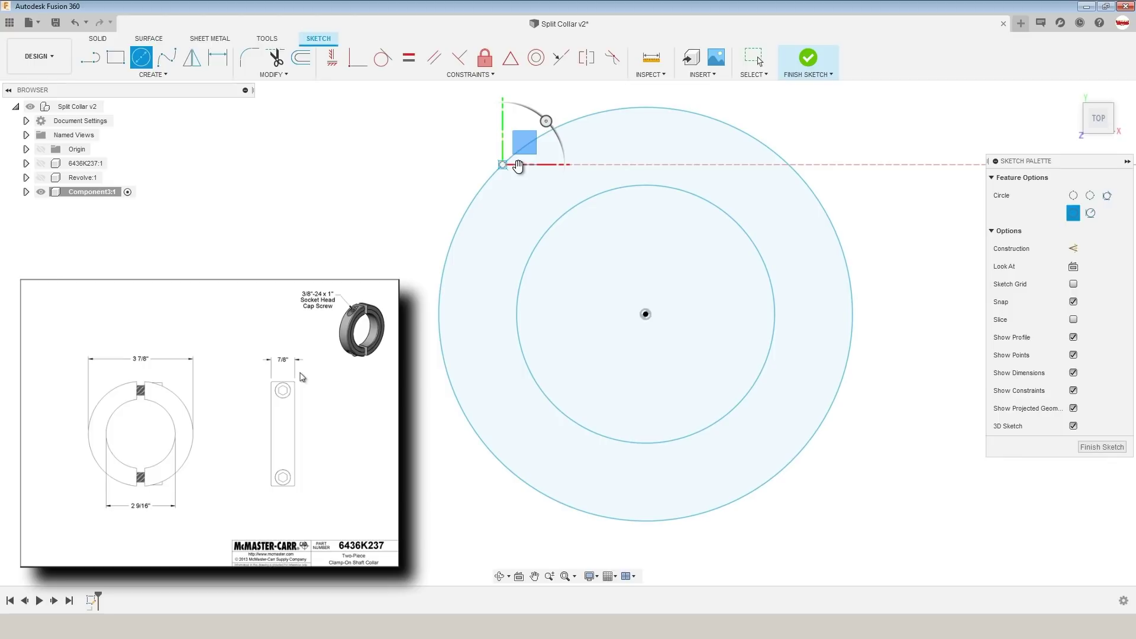
Dimension the inner circle's diameter as 2 9/16 in and the outer circle's diameter as 3 7/8 in
key(d)
click(530, 258)
click(386, 271)
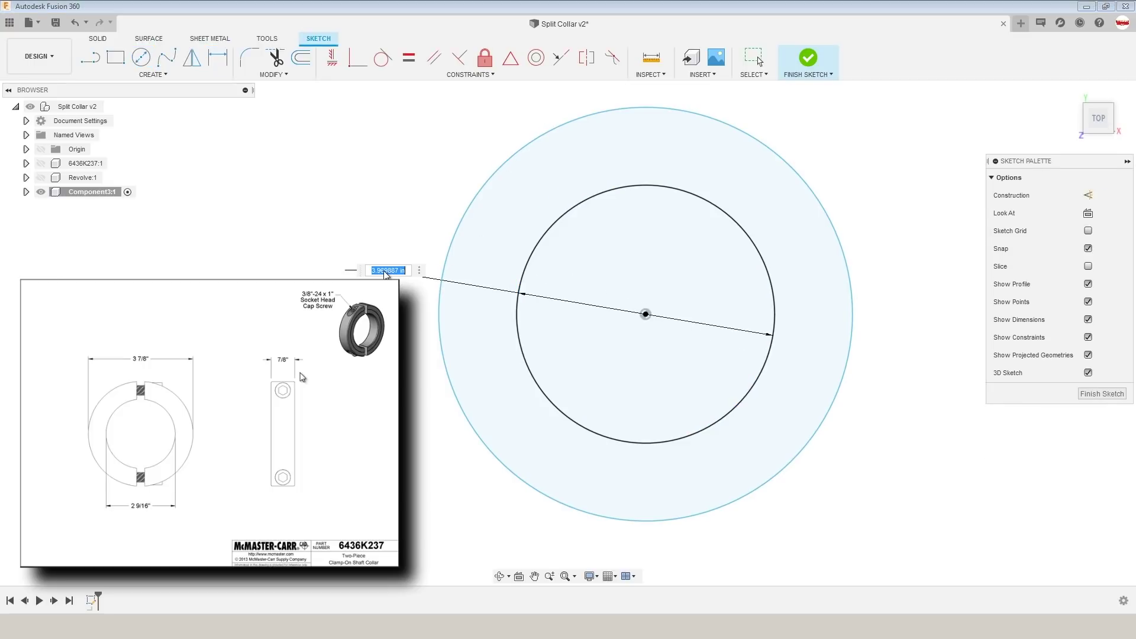
text(2 9//16)
key(Return)
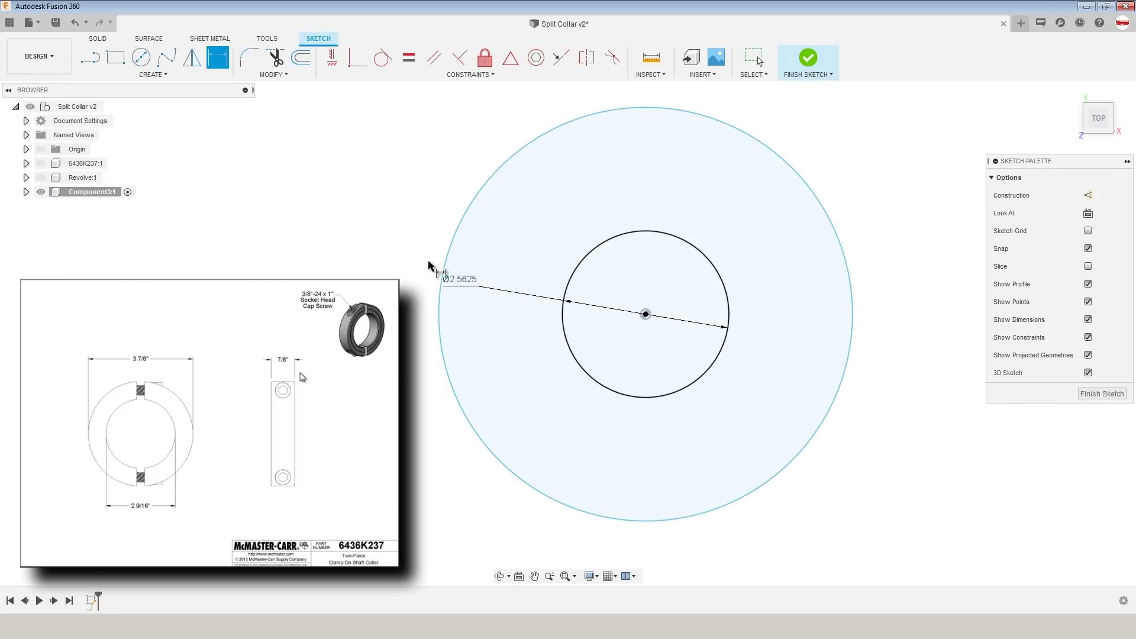
click(444, 270)
click(404, 252)
text(3 7/8)
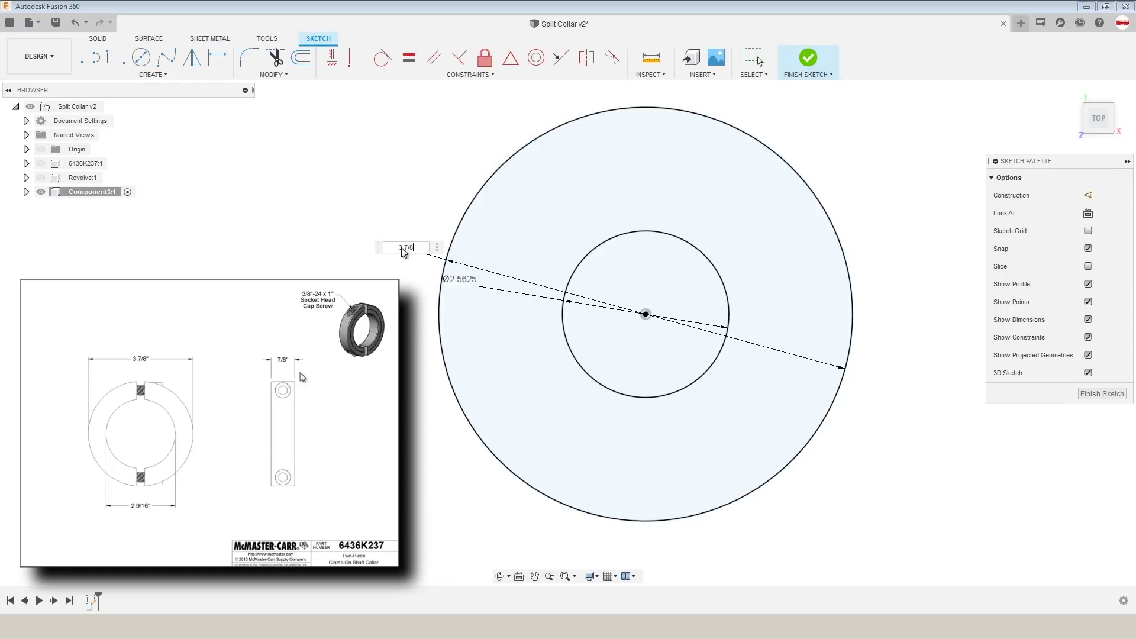
key(Return)
Extrude the ring profile between the two circles symmetrically as a new body with a total thickness of 7/8 in
scroll(616, 320, down, 3)
key(e)
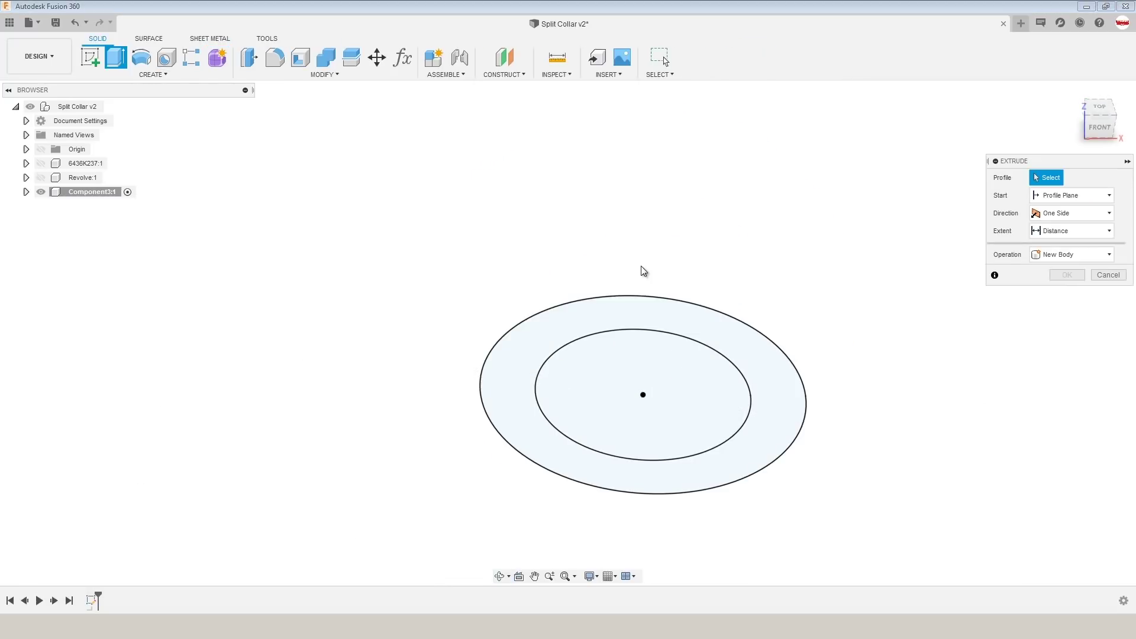
click(699, 335)
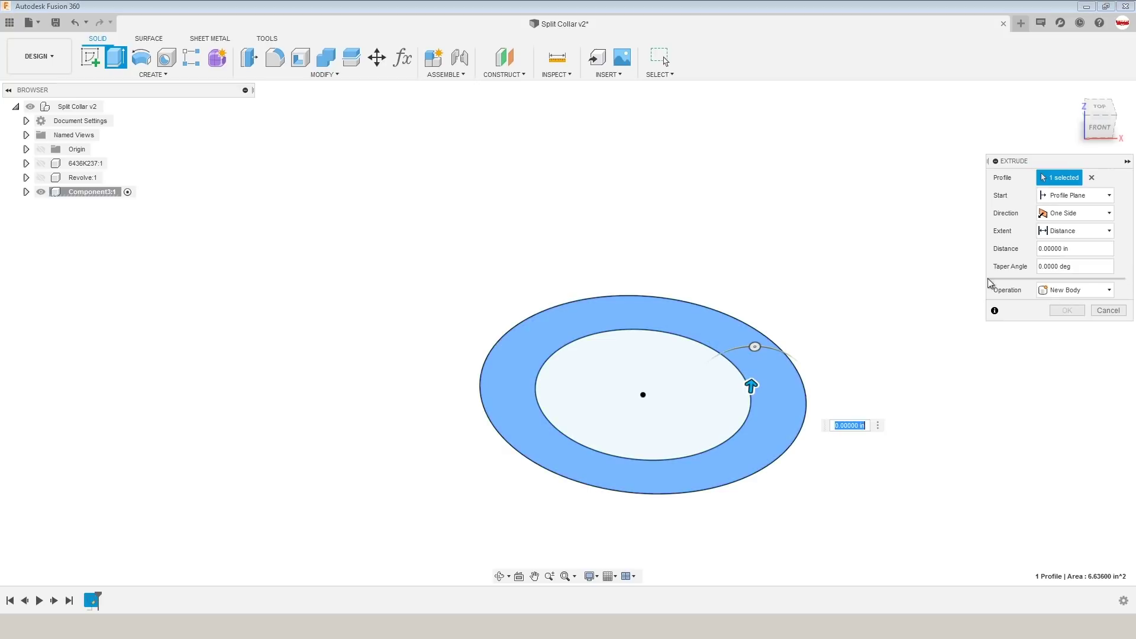
click(1066, 215)
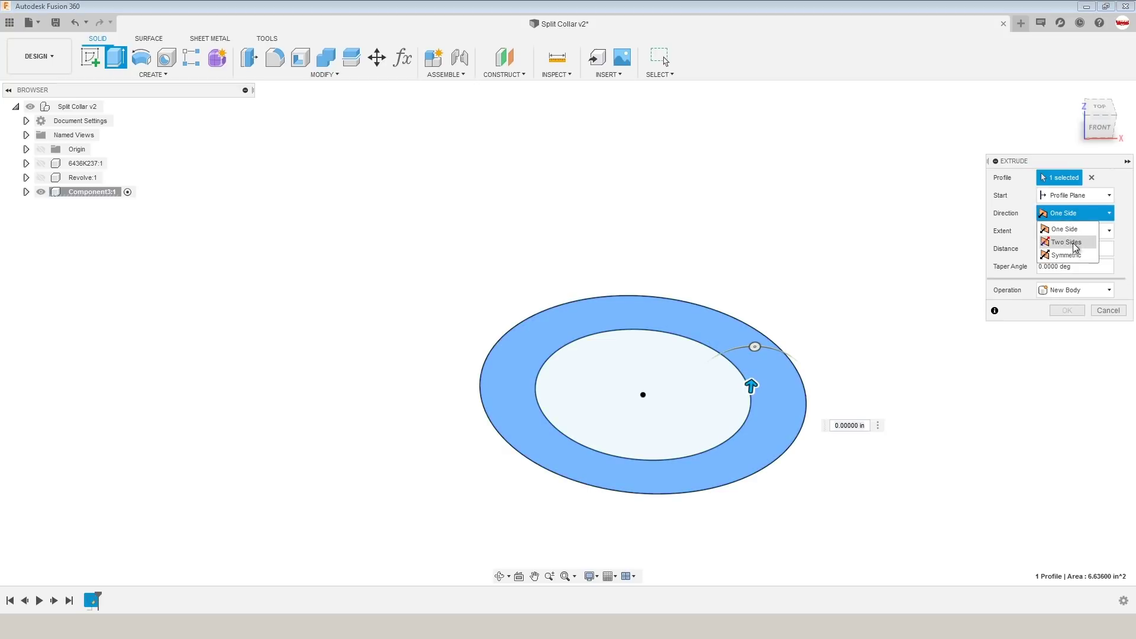
click(1071, 255)
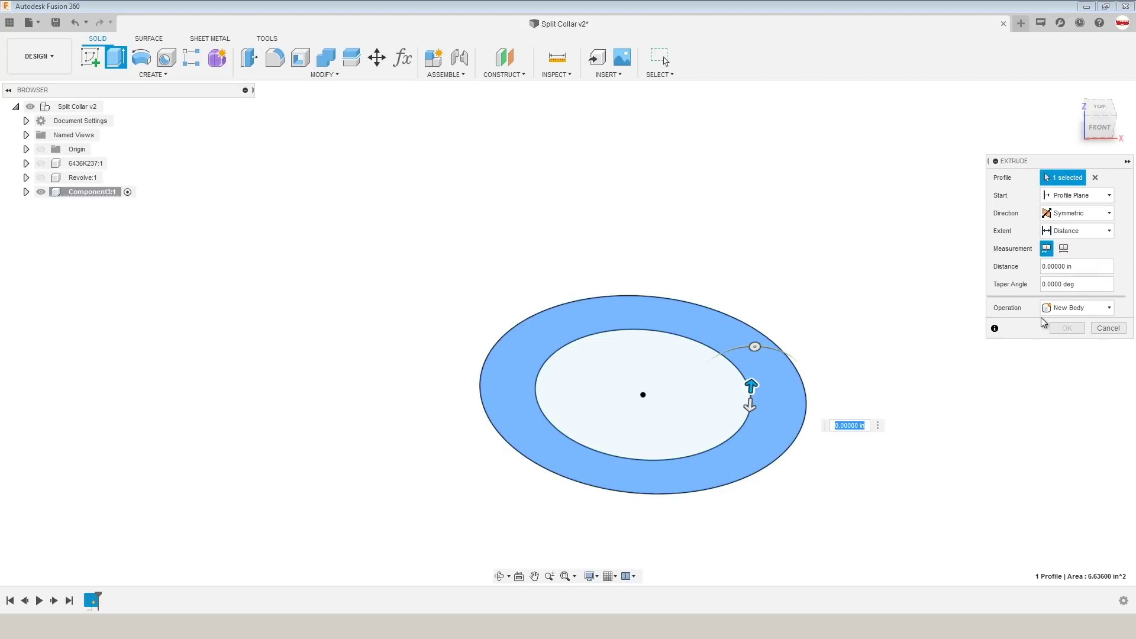
text(7/8/2)
key(Return)
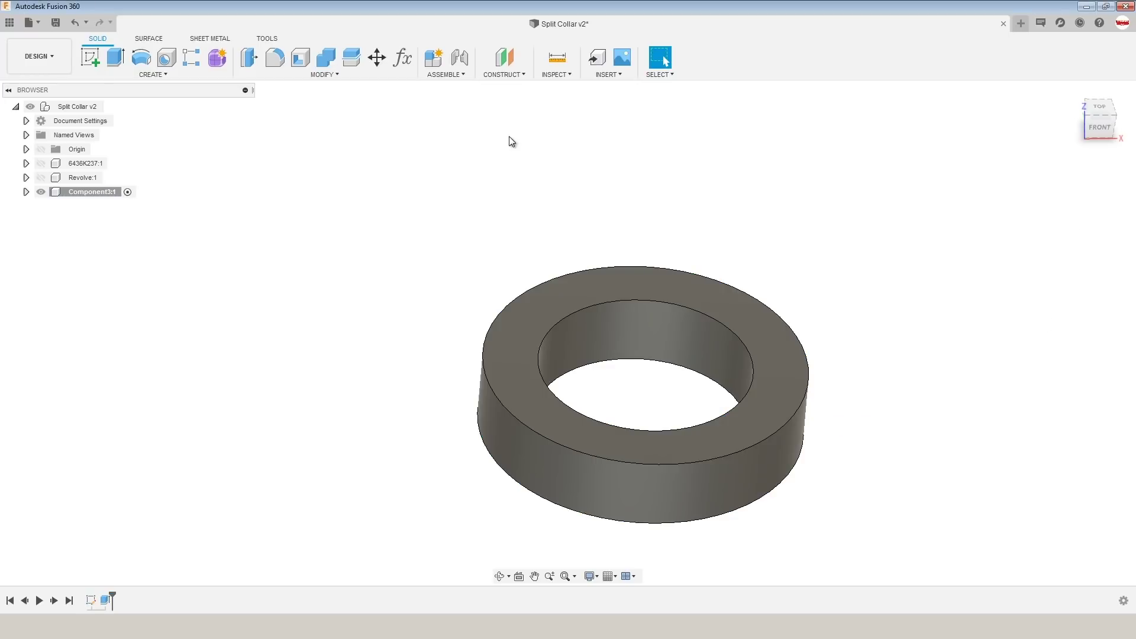
Fillet all four circular edges of the extruded ring with a 0.05 in radius
text(sfil)
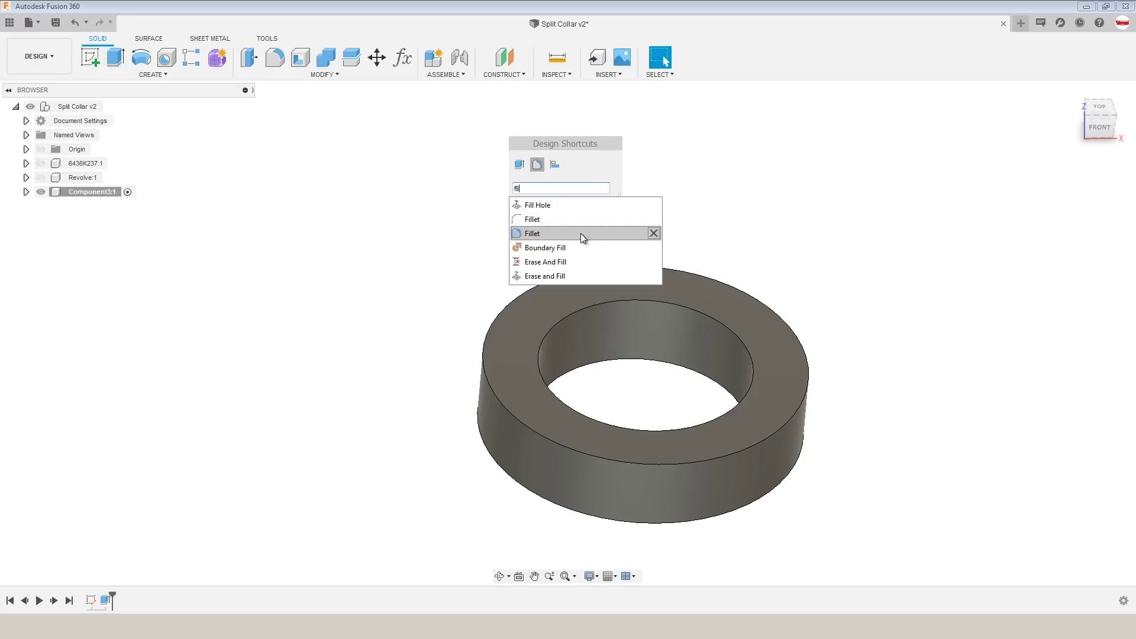
click(581, 233)
click(580, 317)
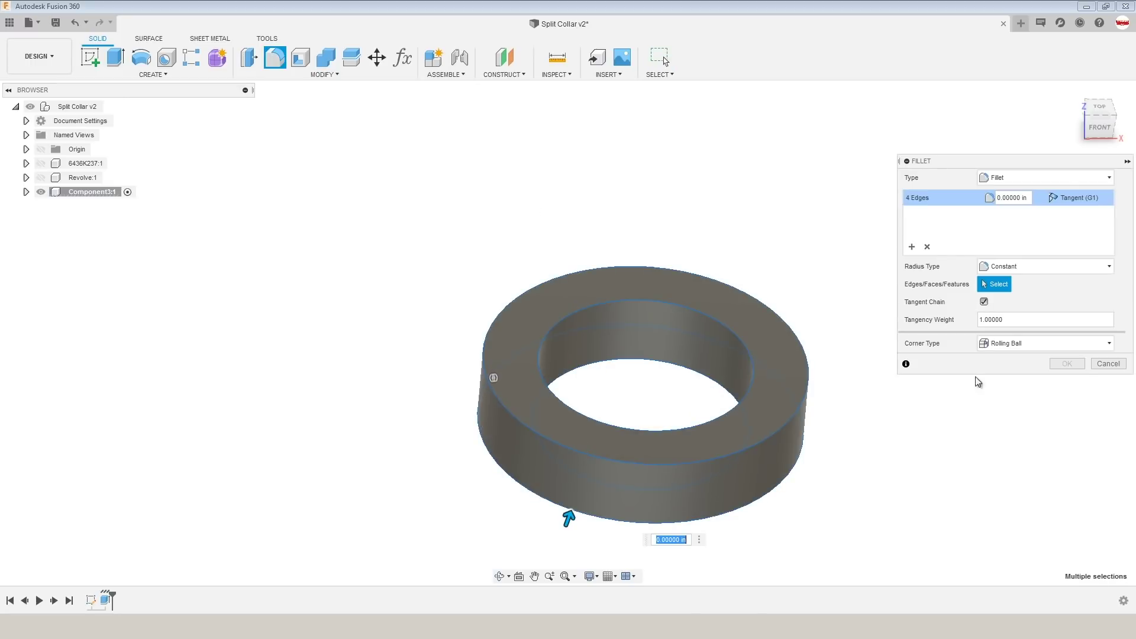
drag(1029, 198, 928, 189)
text(.05)
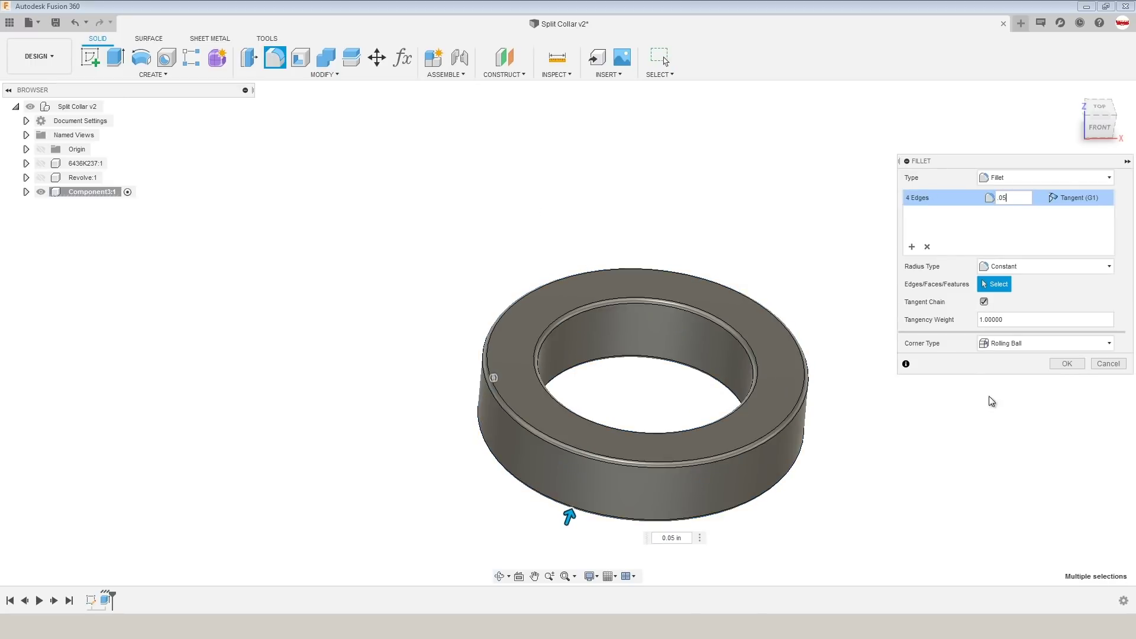
click(1067, 364)
mouse_move(699, 284)
shift+middle_down()
mouse_move(698, 307)
mouse_move(694, 293)
shift+middle_up()
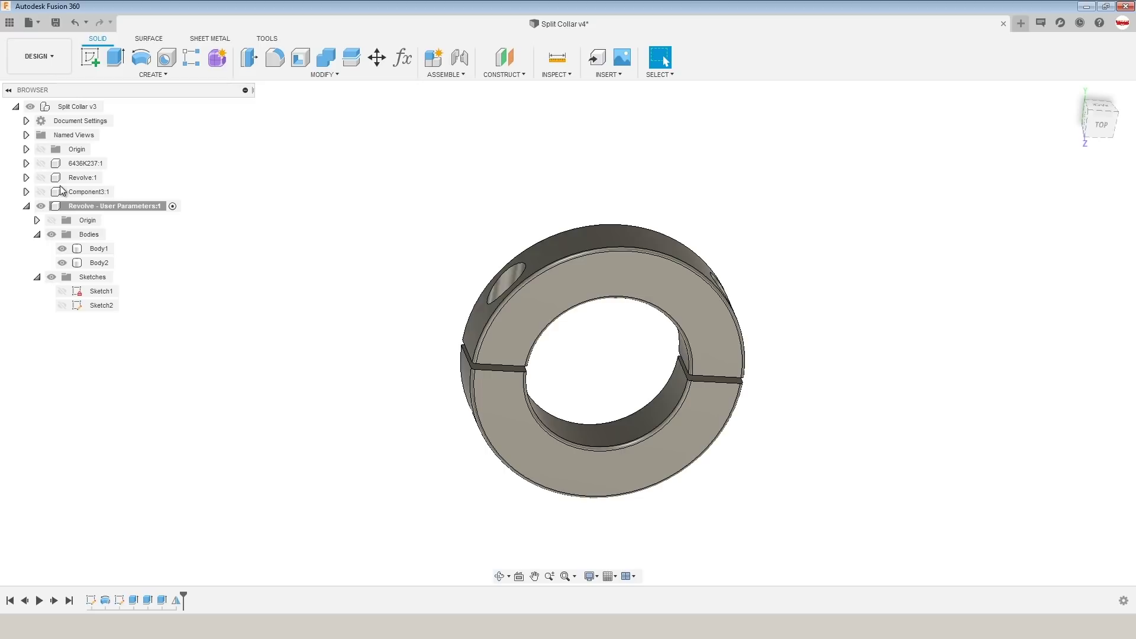
Highlight the Revolve - User Parameters component and review the design's user parameters
click(157, 206)
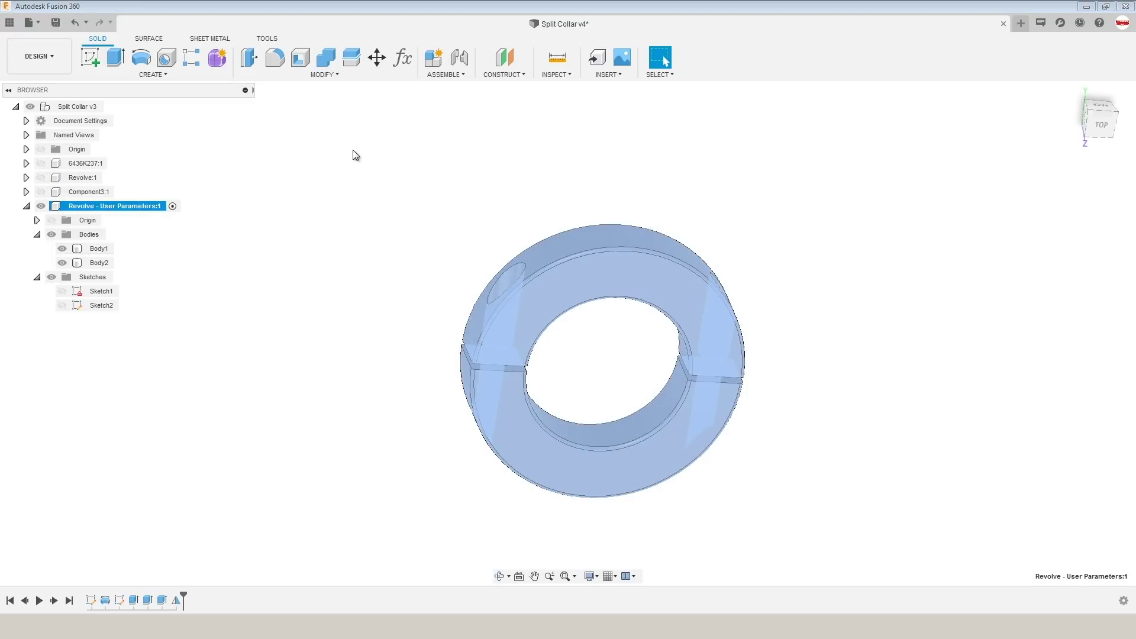
click(308, 76)
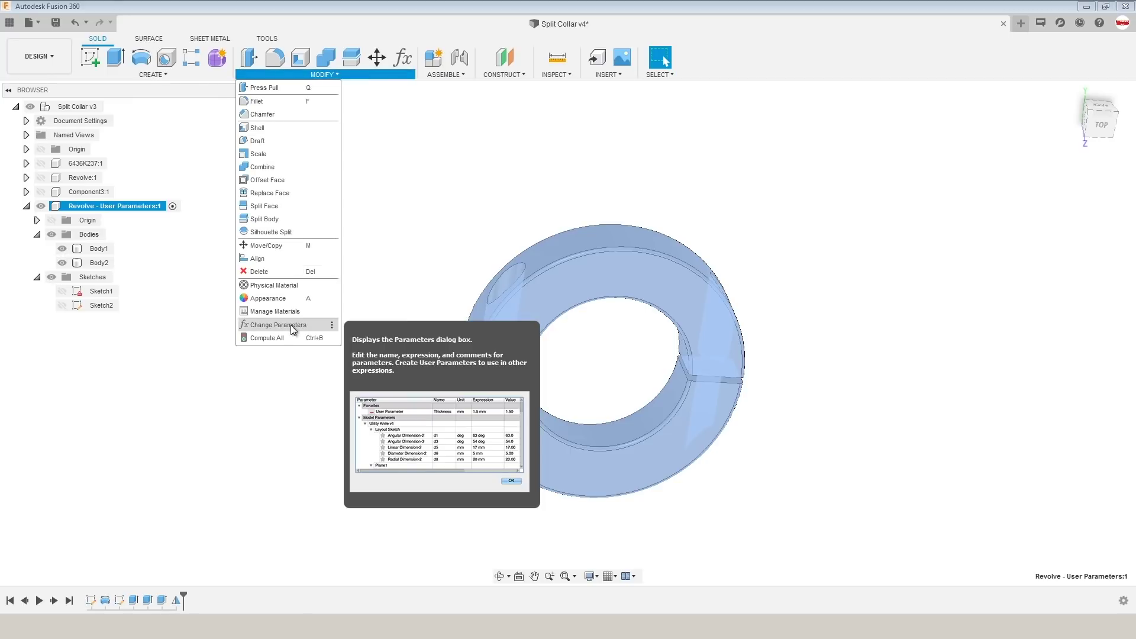
click(324, 325)
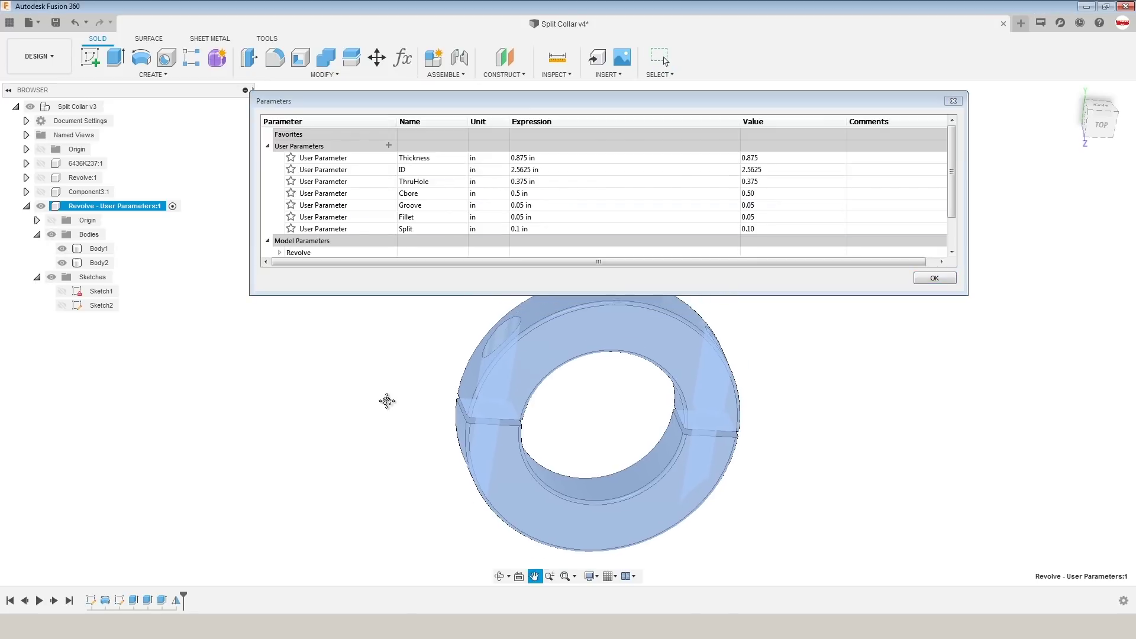
scroll(375, 392, down, 2)
middle_drag(360, 383, 378, 399)
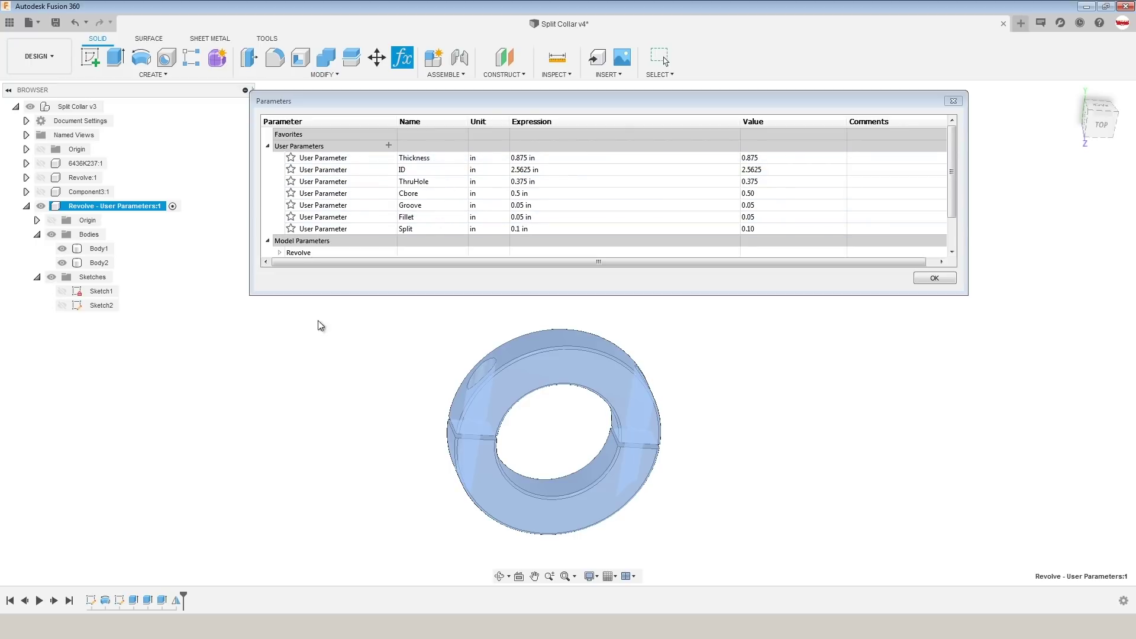
click(925, 280)
Open Sketch1 of the revolved collar and inspect which parameters drive its height, center offset and hole dimensions
right_click(89, 605)
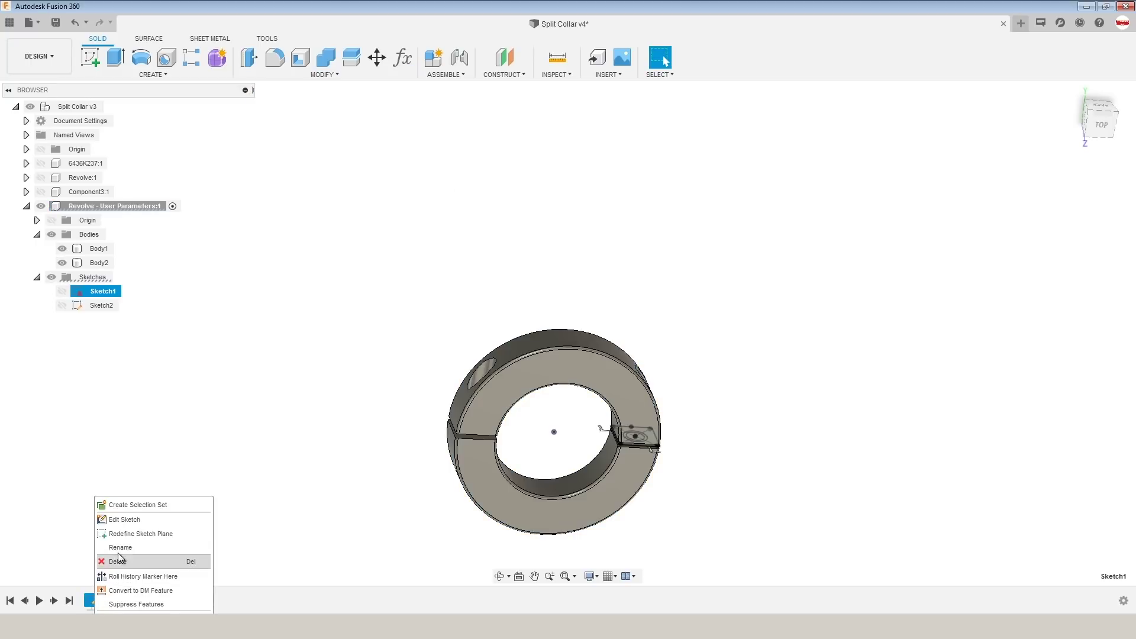
click(127, 520)
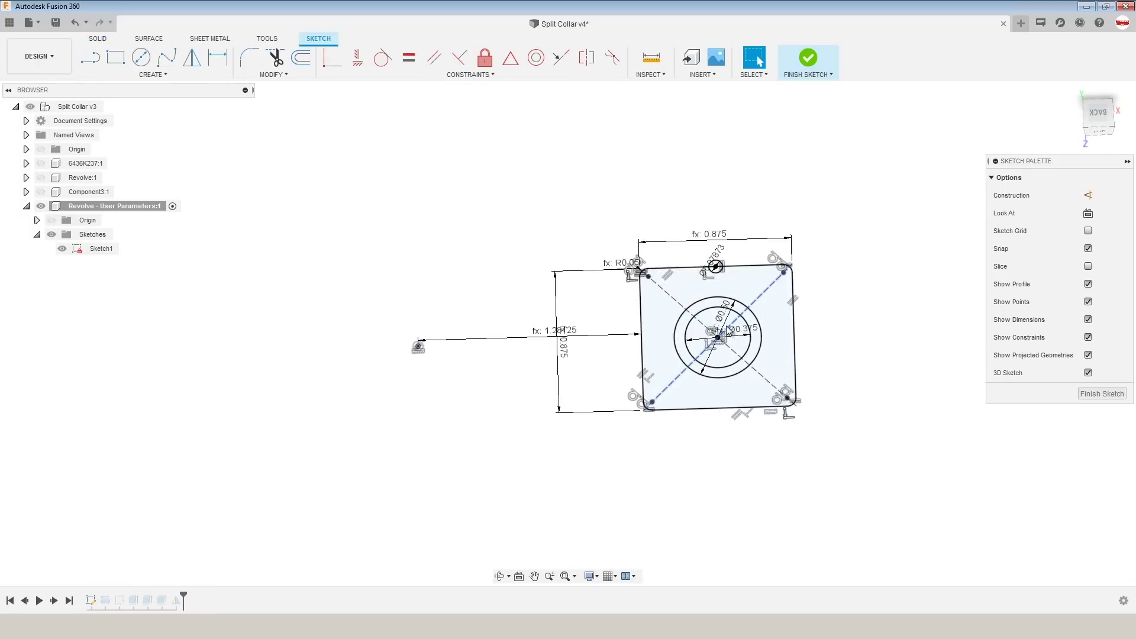
double_click(503, 358)
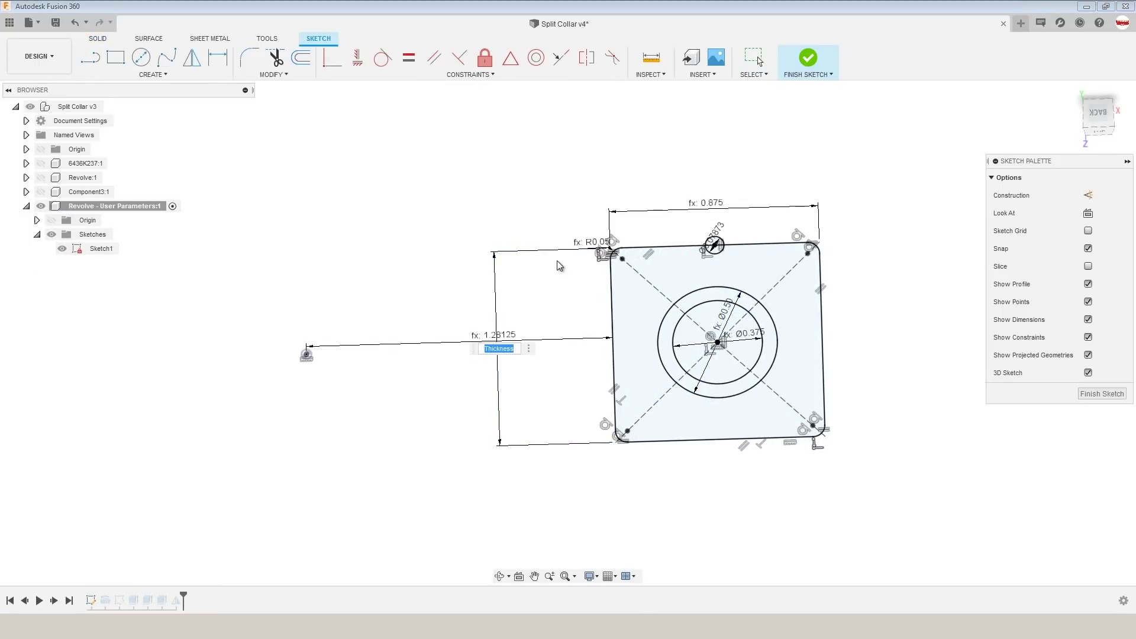
key(Return)
double_click(417, 334)
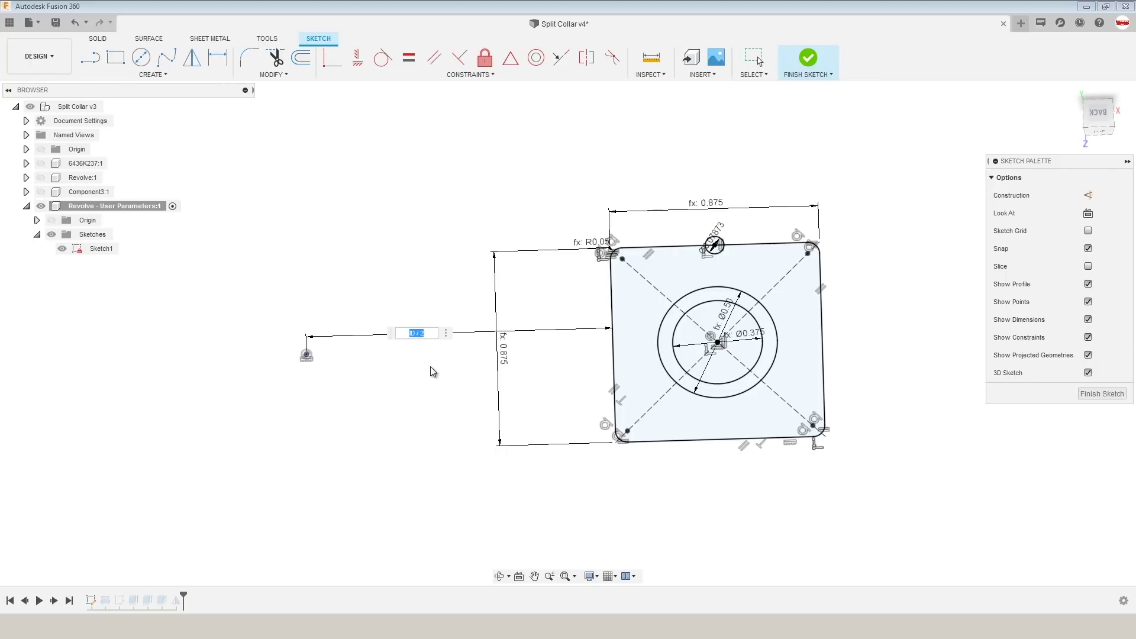
key(Return)
scroll(604, 286, up, 3)
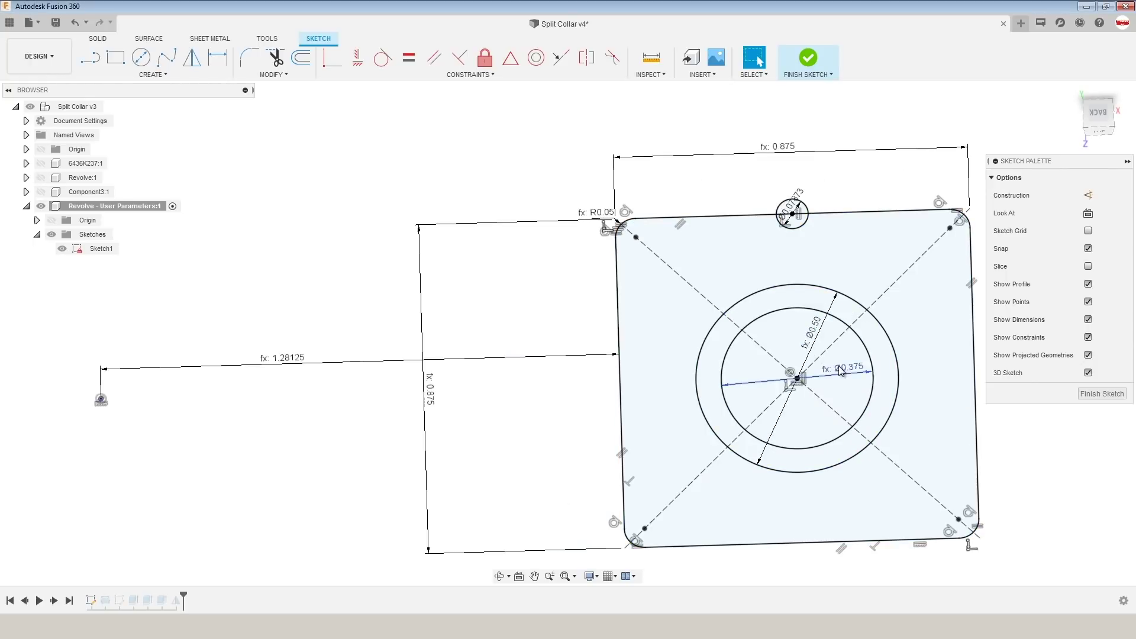
double_click(749, 334)
key(Return)
click(808, 57)
Set the Fillet user parameter to 0.1 in and the Split user parameter to 0.2 in
scroll(651, 375, down, 3)
shift+middle_drag(651, 375, 610, 332)
middle_drag(441, 189, 415, 247)
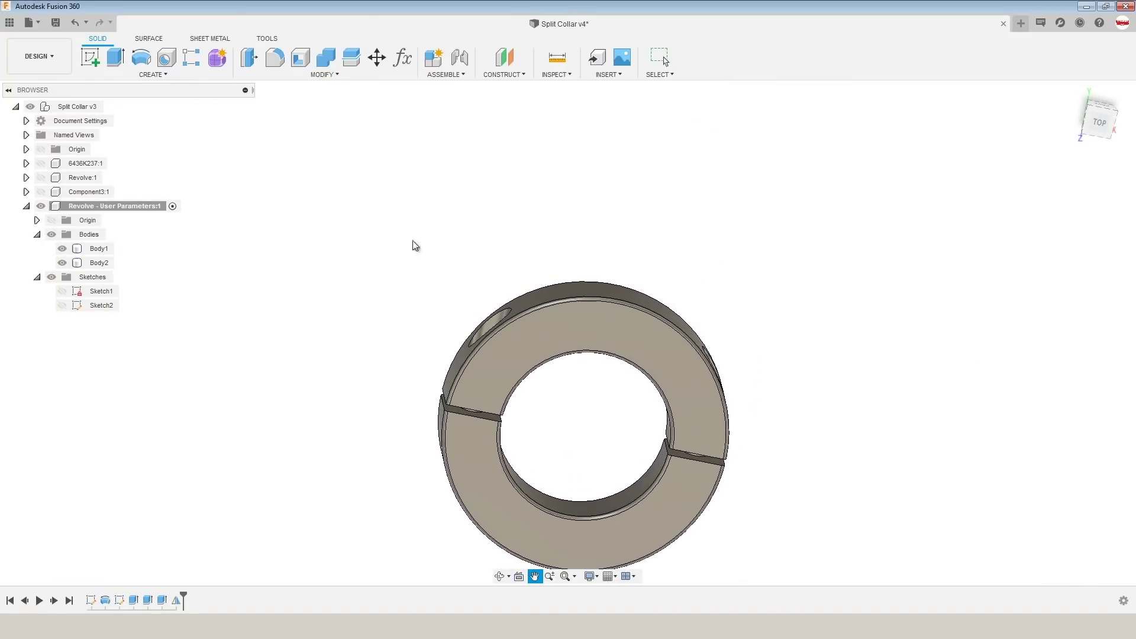
click(402, 54)
drag(967, 295, 967, 274)
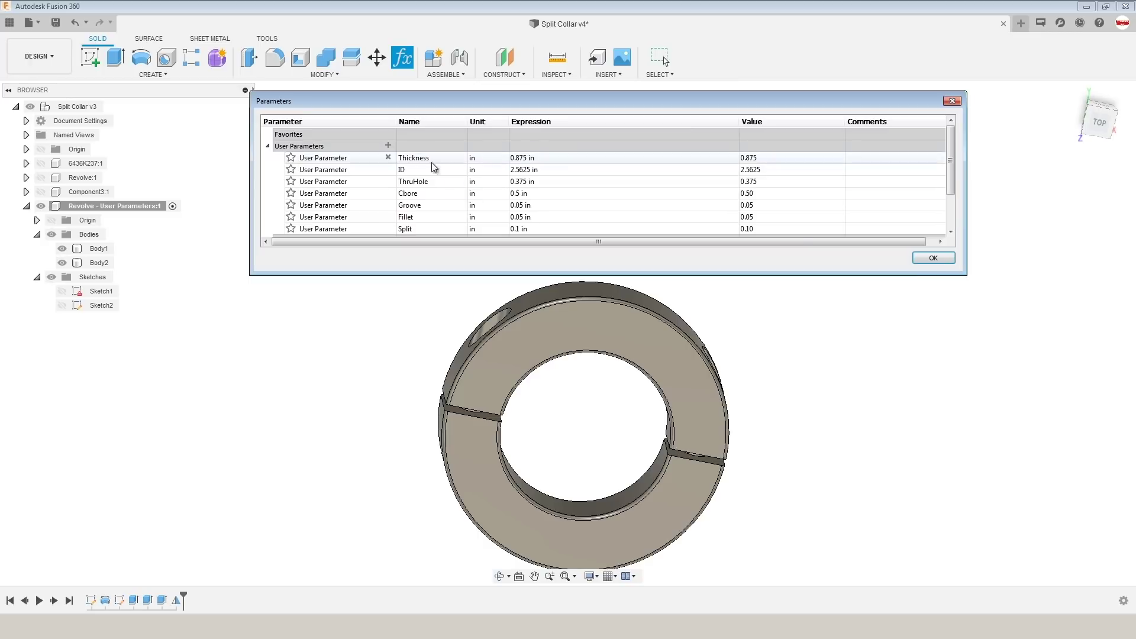
scroll(512, 215, down, 1)
click(525, 182)
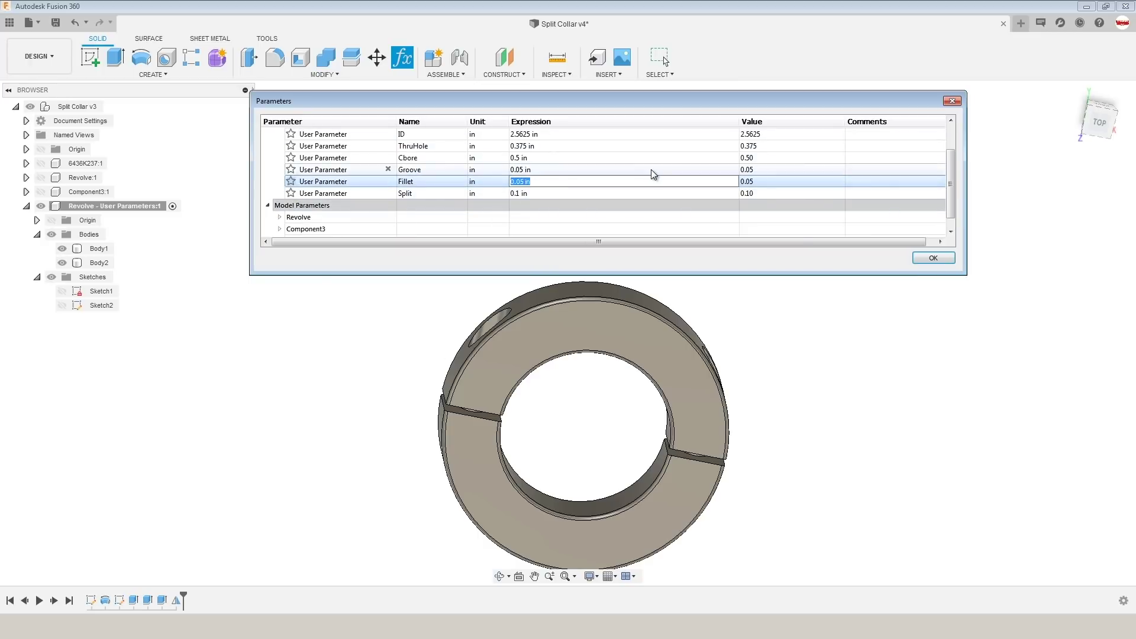
text(0.1)
key(Return)
click(541, 195)
text(0.2)
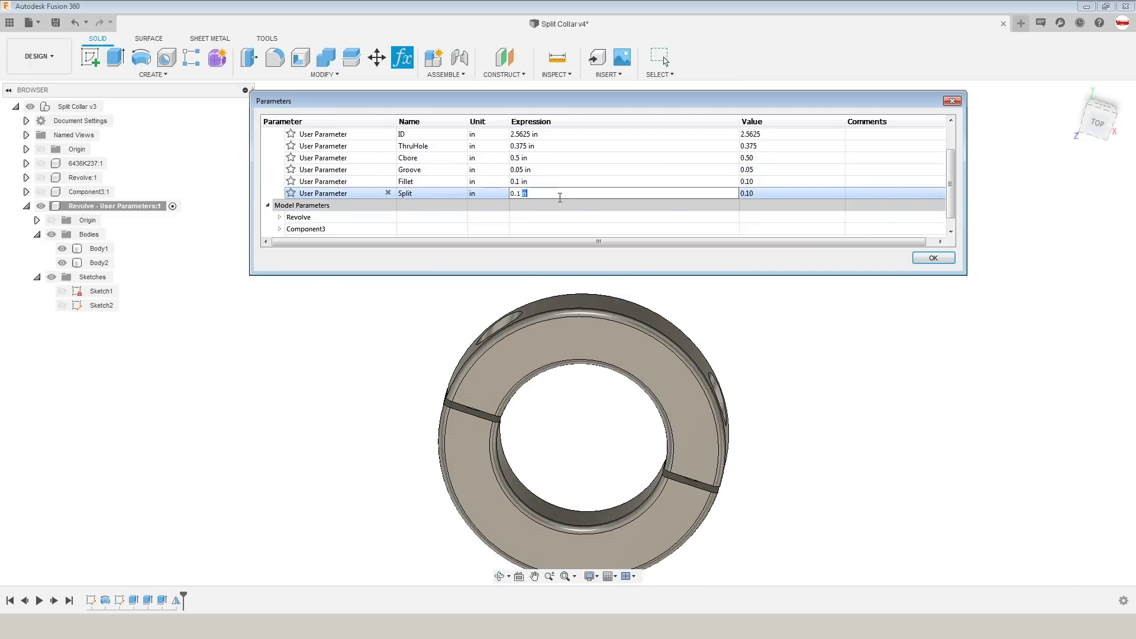
key(Return)
Set the ID user parameter to 2 in and close the parameter list
click(557, 135)
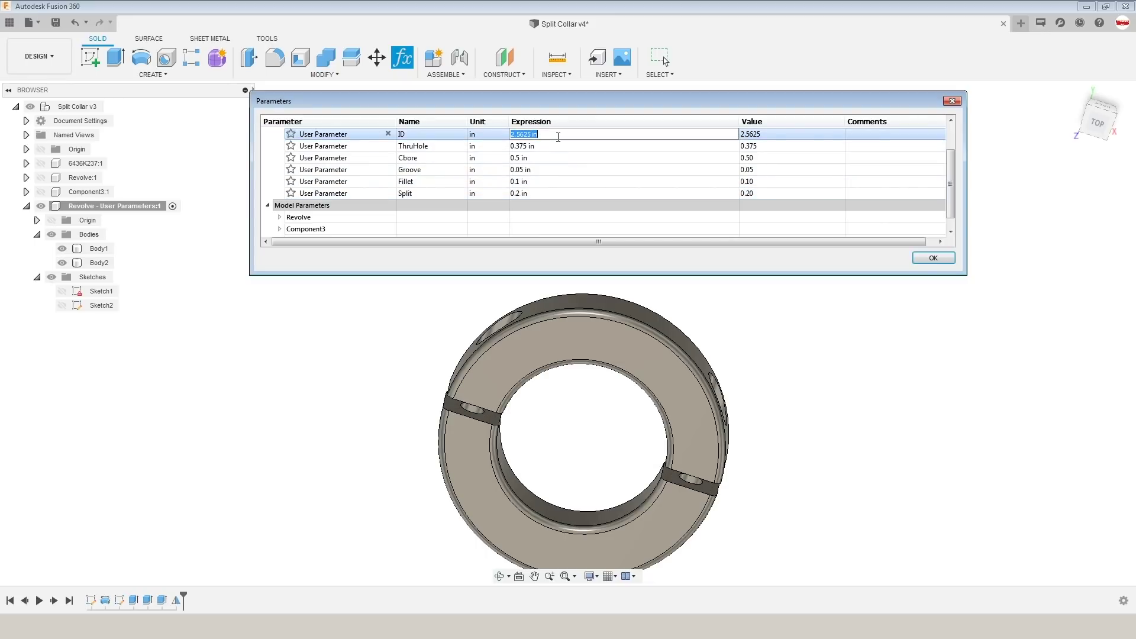
text(2)
key(Return)
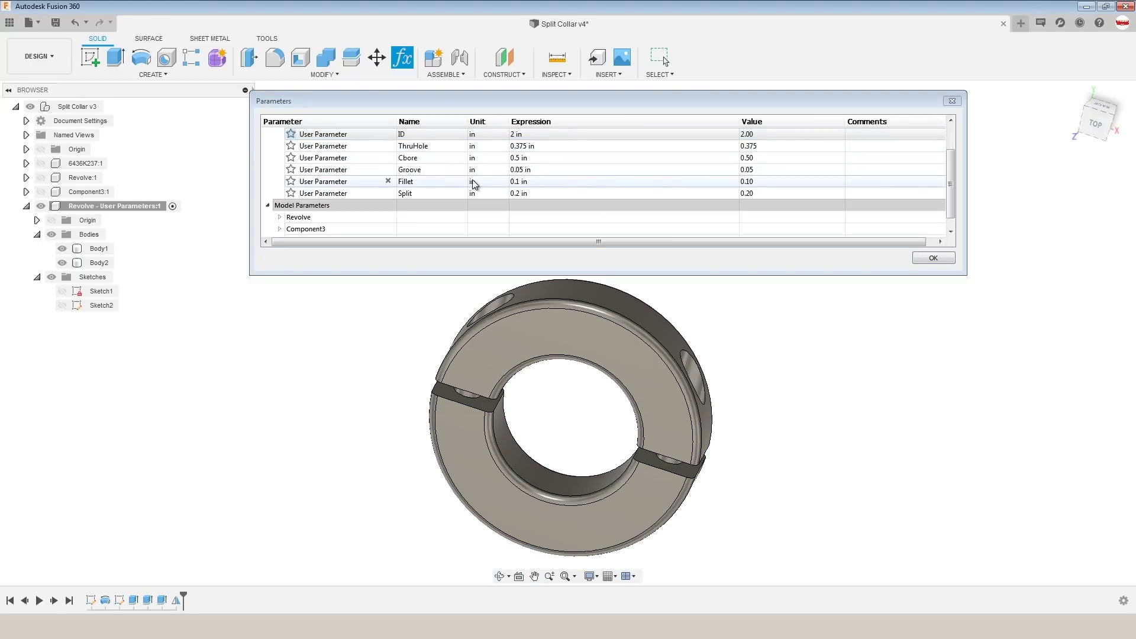
click(933, 263)
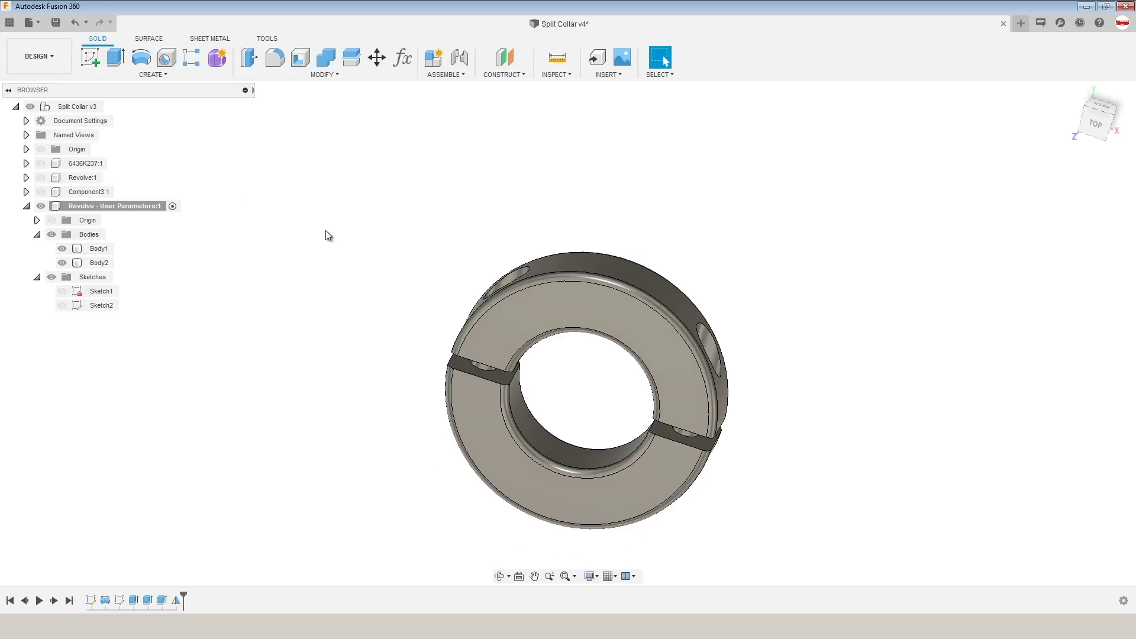
Hide the Revolve - User Parameters component, and show and activate the 6436K237 component
click(41, 205)
click(26, 206)
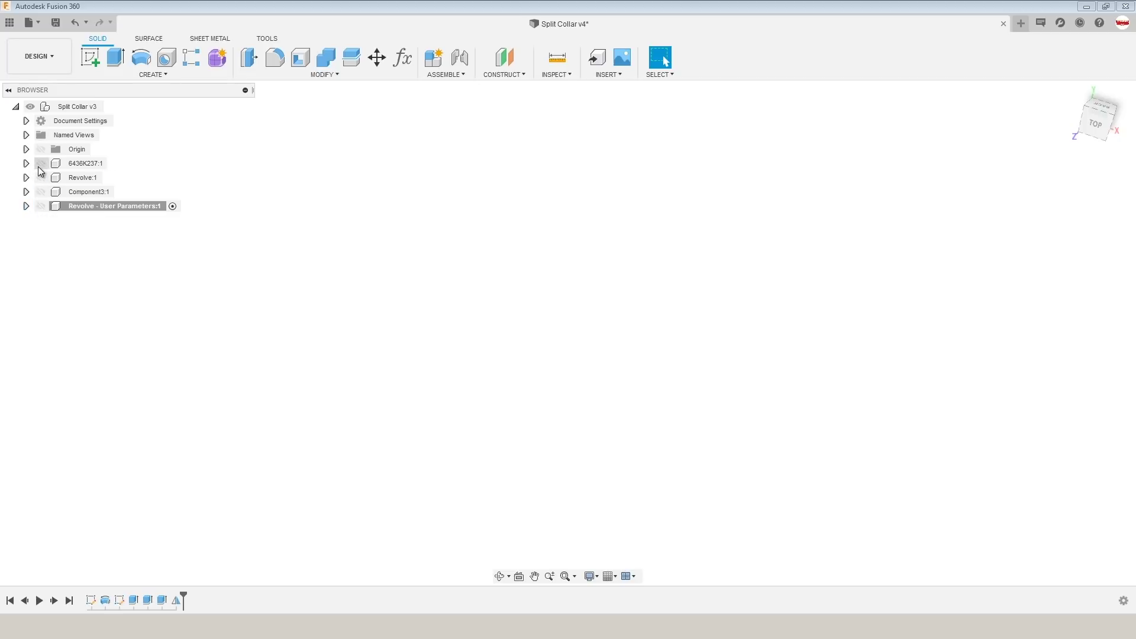
click(41, 164)
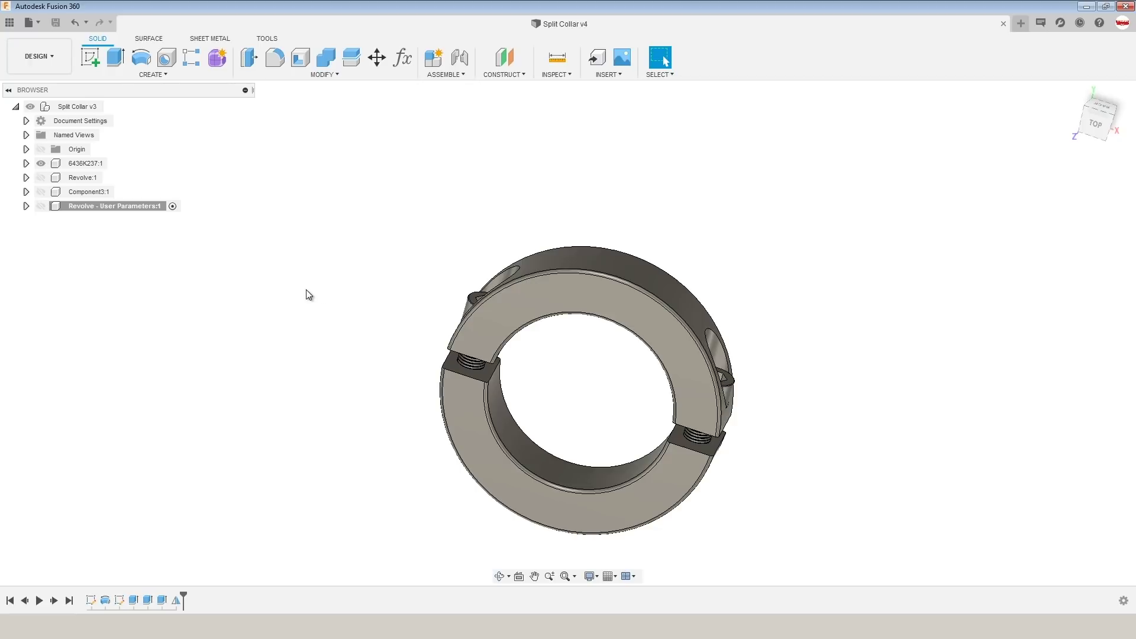
shift+middle_drag(332, 329, 379, 302)
click(113, 164)
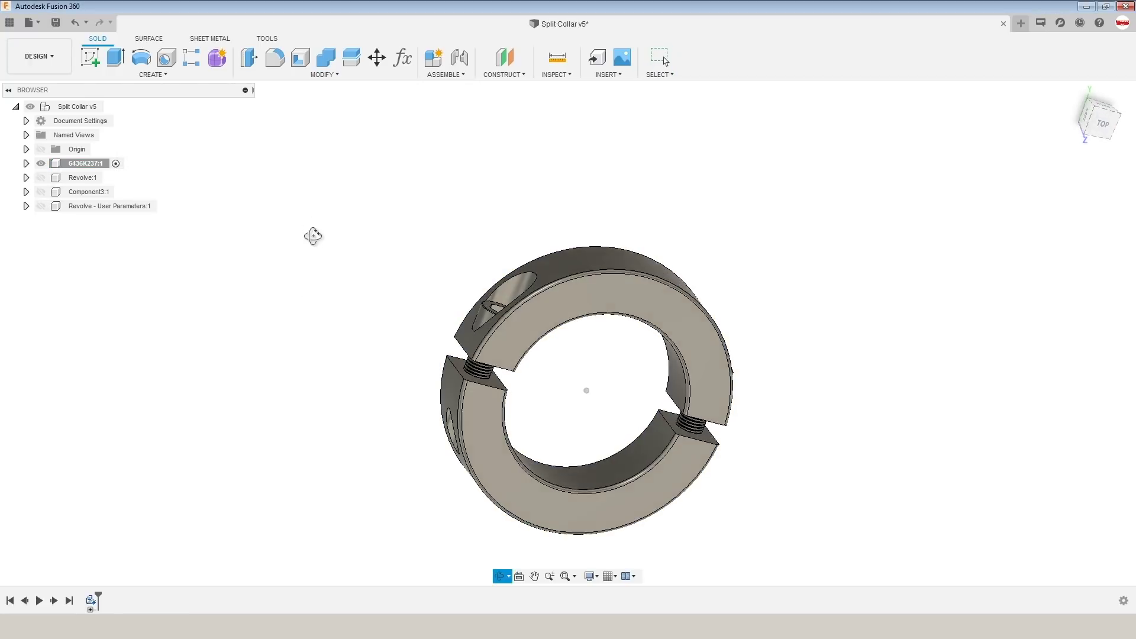
Highlight the two screw bodies, Body2 and Body3, in the 6436K237 component and examine their modeled threads up close
click(102, 220)
click(101, 234)
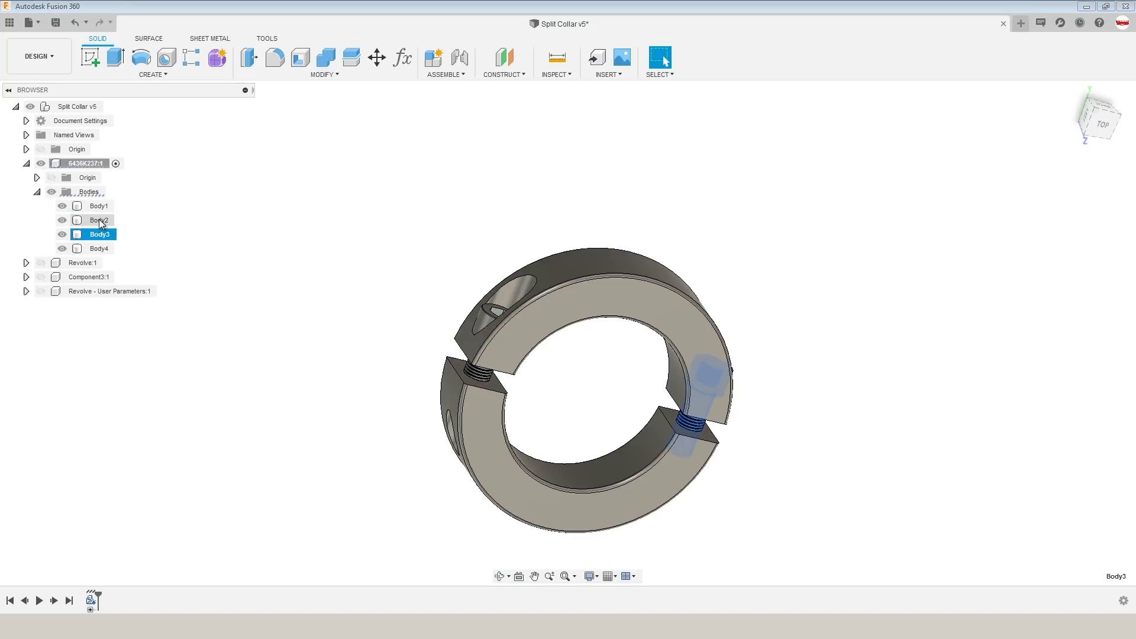
ctrl+click(101, 221)
scroll(438, 319, up, 3)
middle_drag(465, 301, 400, 225)
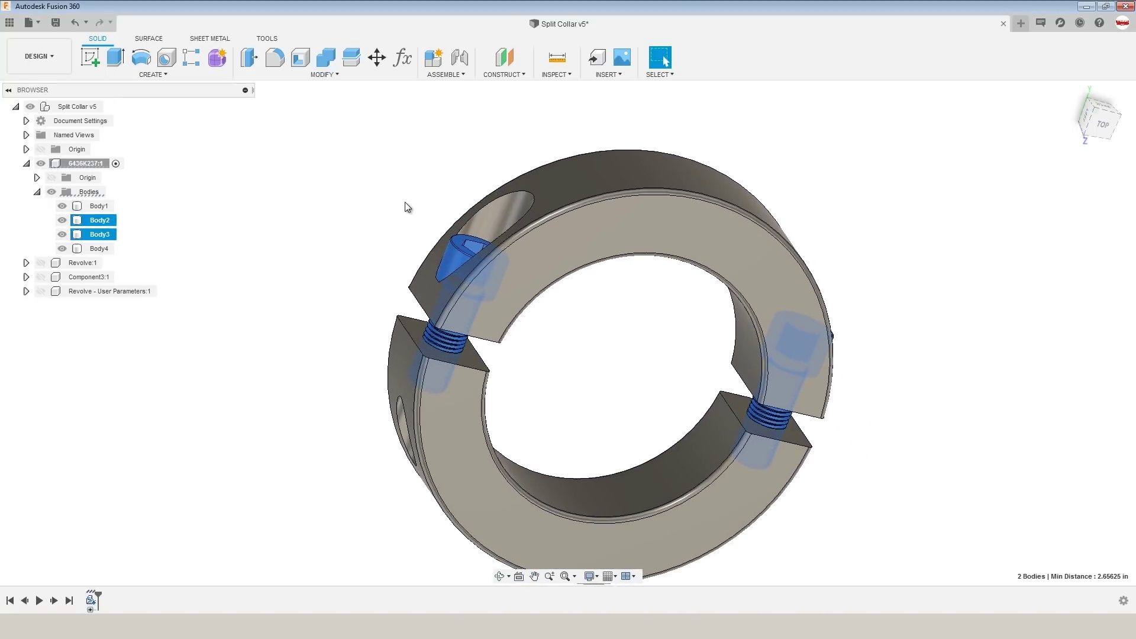
scroll(562, 349, up, 5)
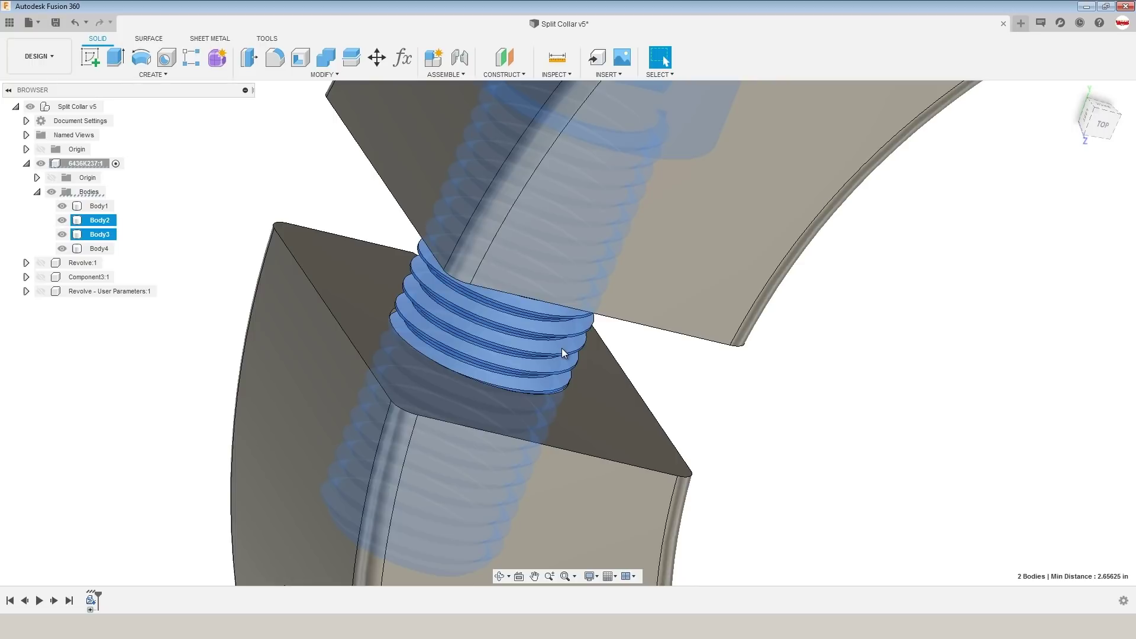
click(564, 347)
scroll(681, 397, down, 5)
middle_drag(836, 402, 674, 343)
scroll(714, 302, down, 2)
Try to delete the two screw bodies, Body2 and Body3, from the 6436K237 component
click(98, 235)
ctrl+click(95, 223)
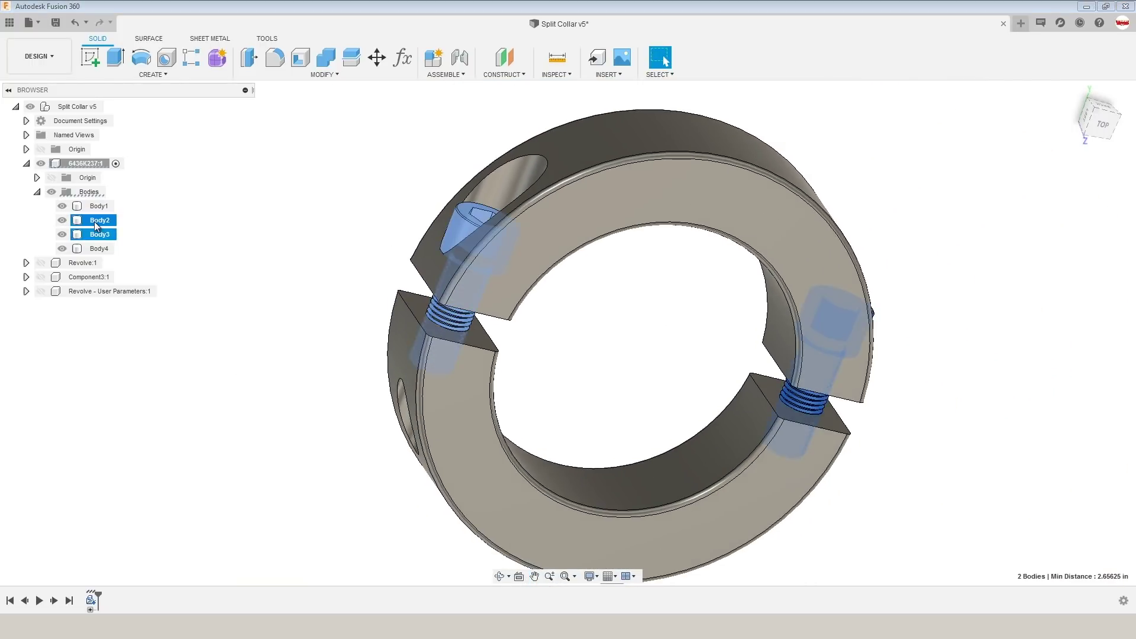
click(142, 238)
click(104, 237)
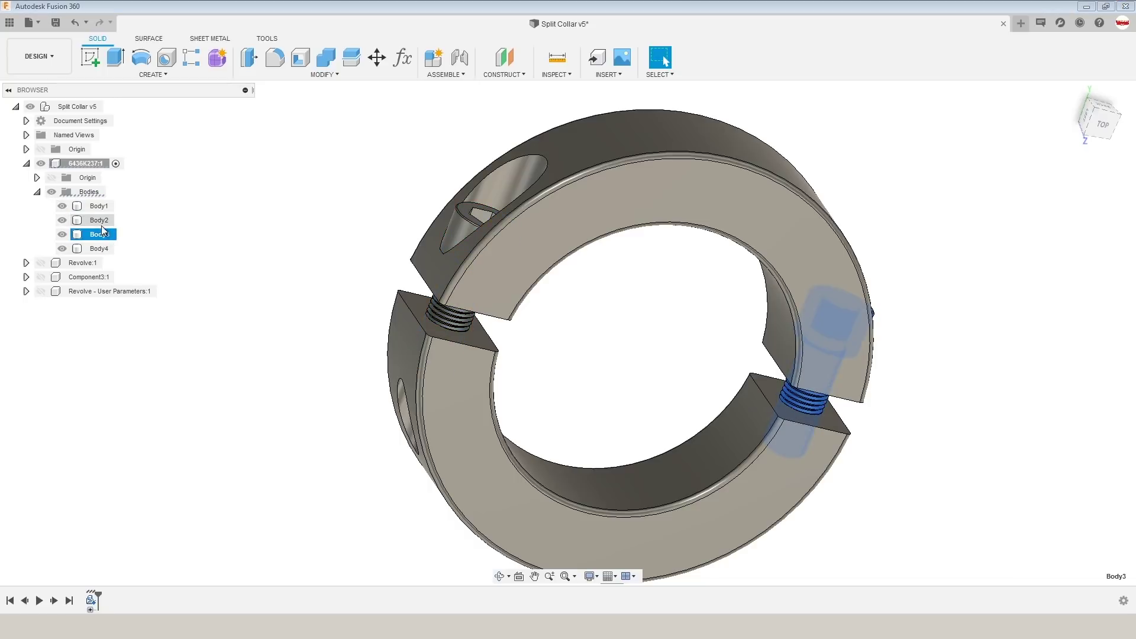
ctrl+click(102, 224)
key(Delete)
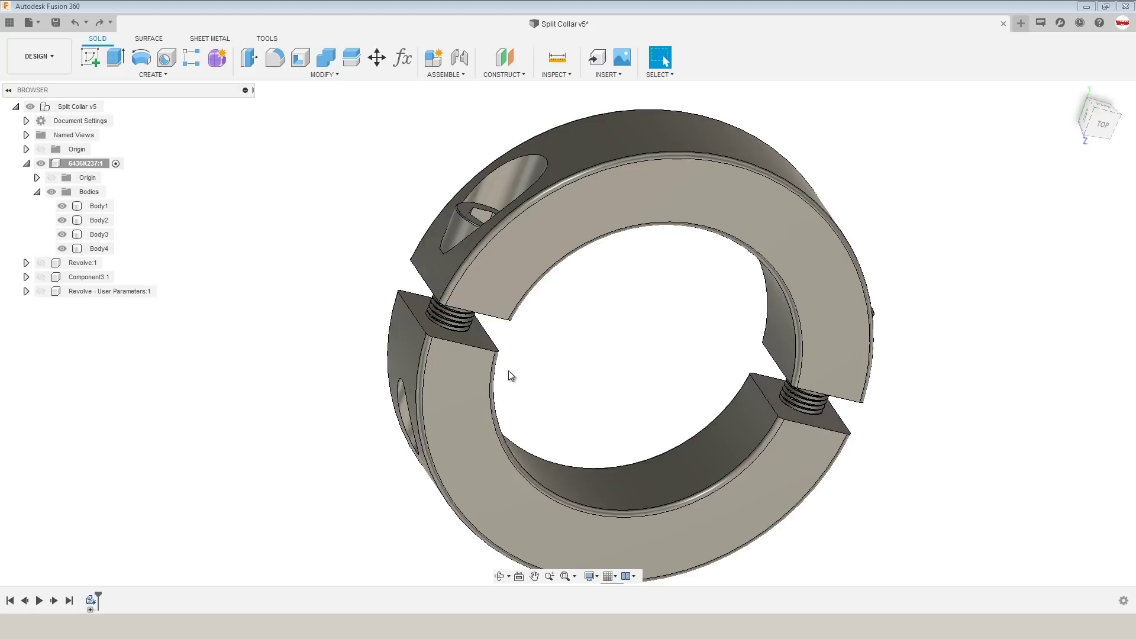
Remove the screw bodies Body3 and Body2 from the 6436K237 component with the Remove command, and save the design
right_click(95, 235)
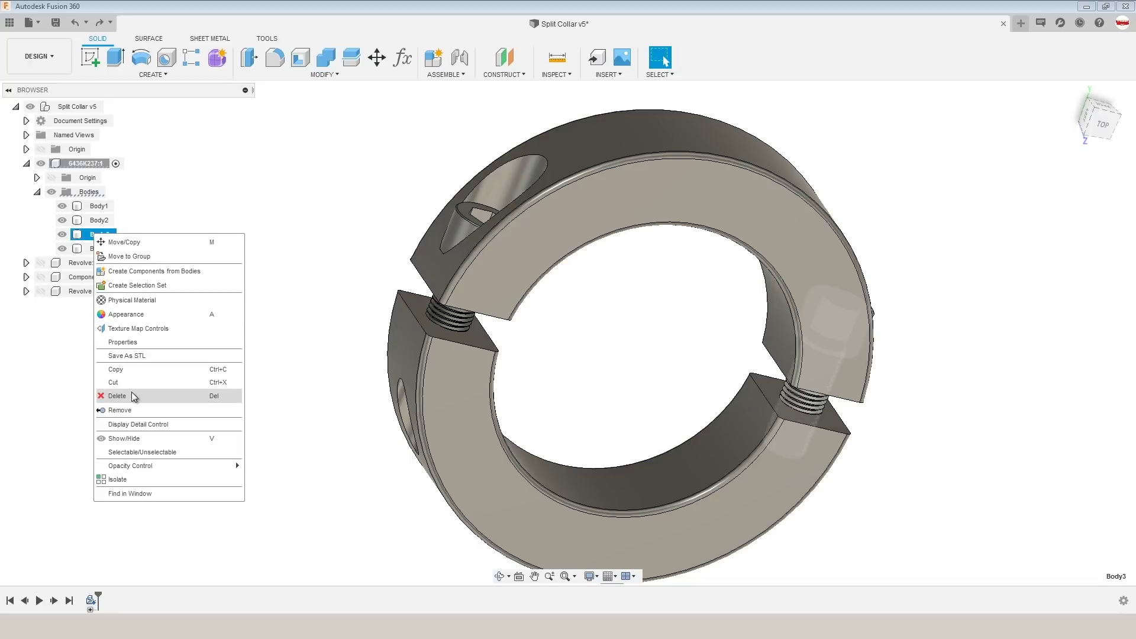
click(136, 408)
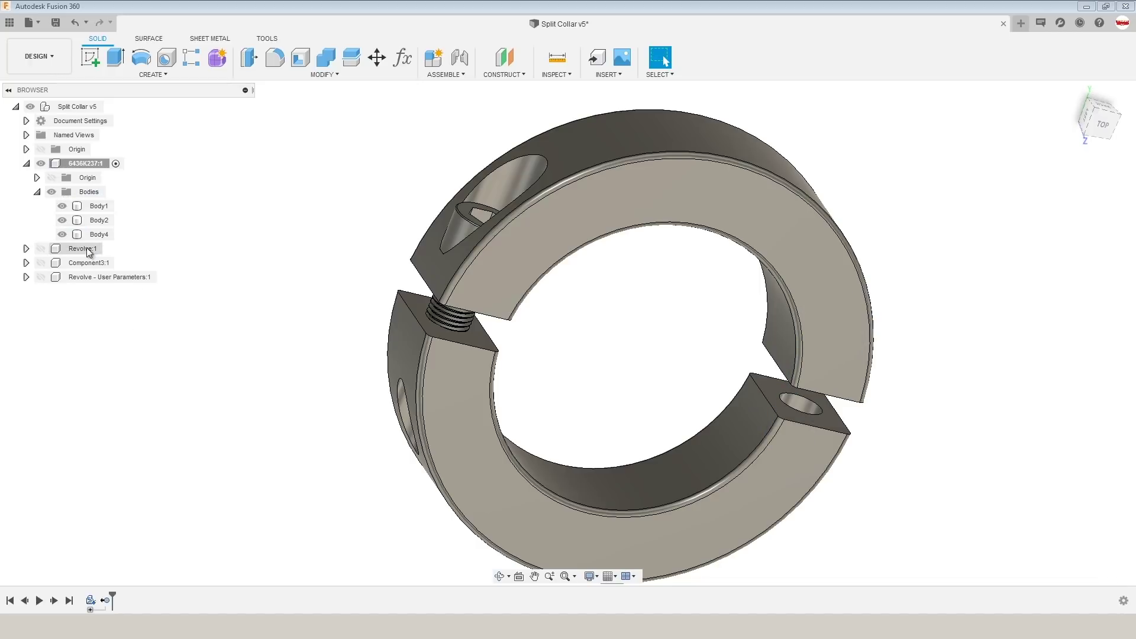
right_click(86, 226)
click(148, 402)
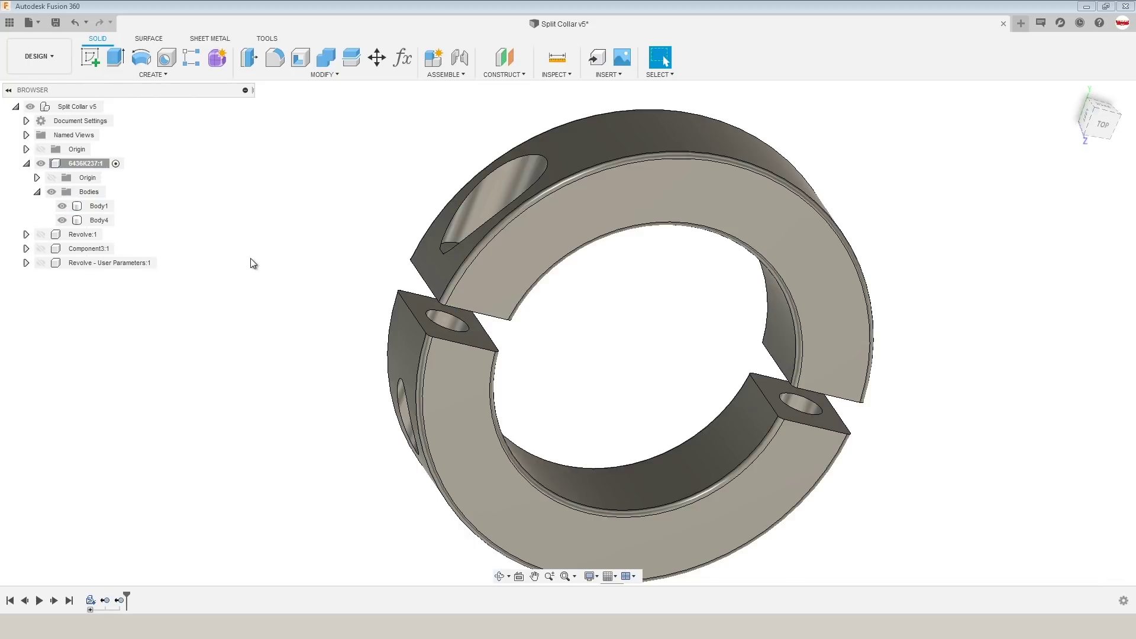
scroll(254, 266, down, 2)
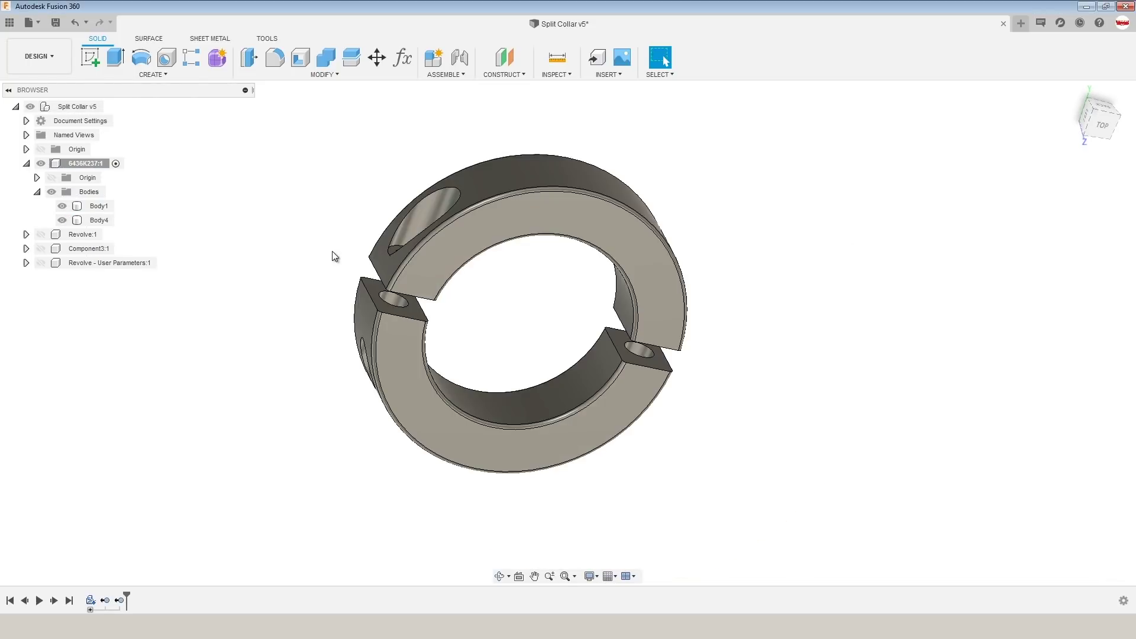
key(ctrl+s)
key(Return)
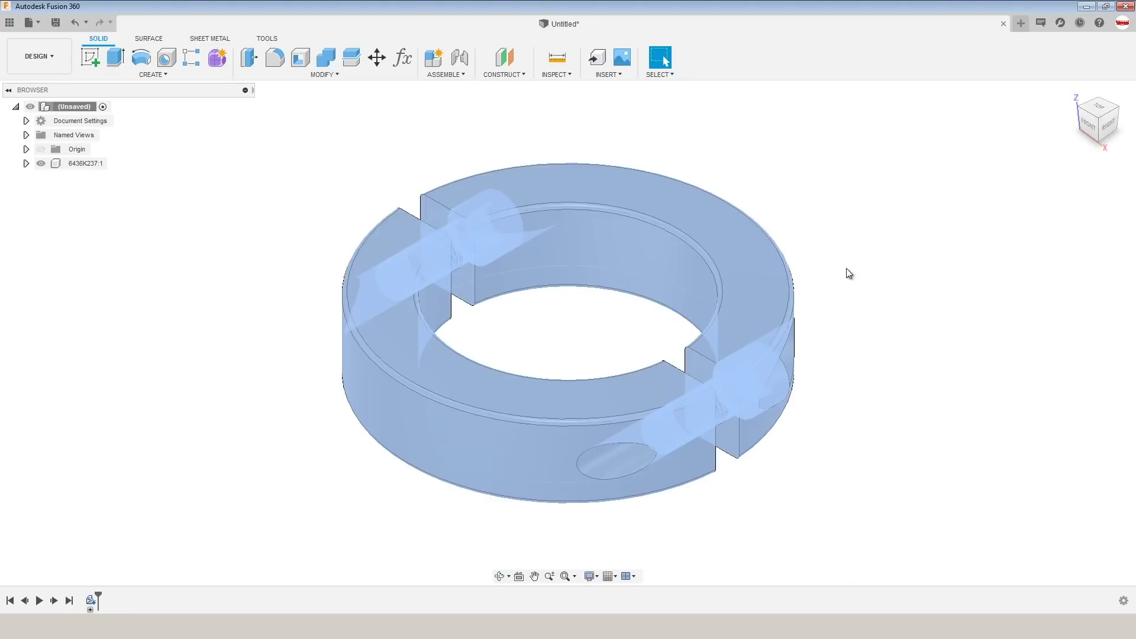
Turn off design history capture for the untitled design containing the freshly inserted 6436K237 collar
shift+middle_drag(349, 139, 390, 195)
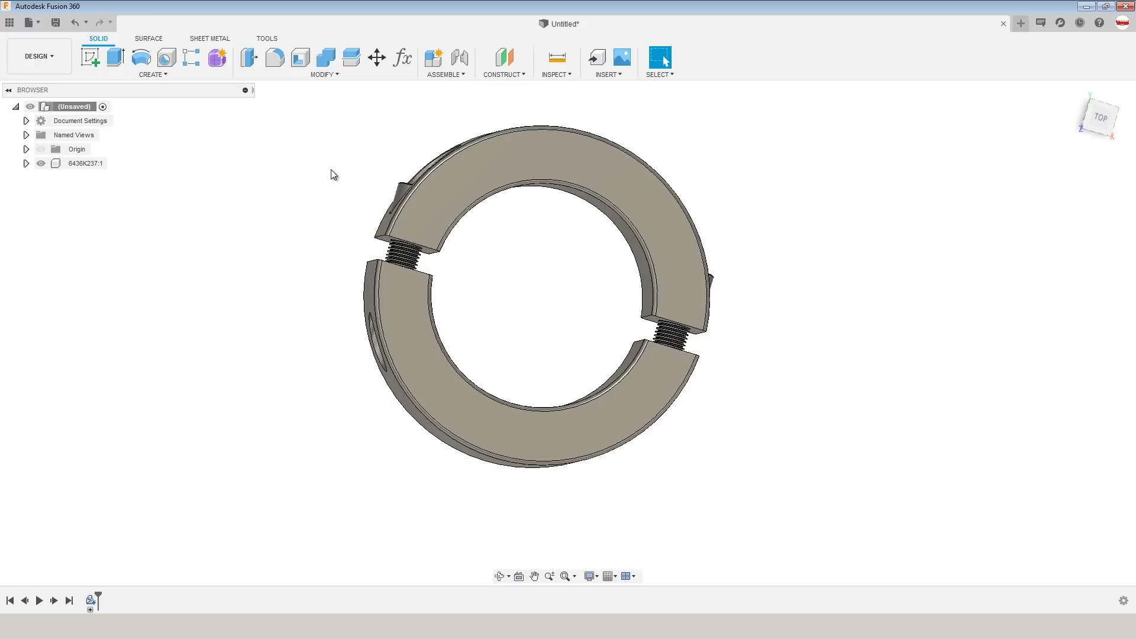
click(616, 75)
click(631, 168)
right_click(89, 109)
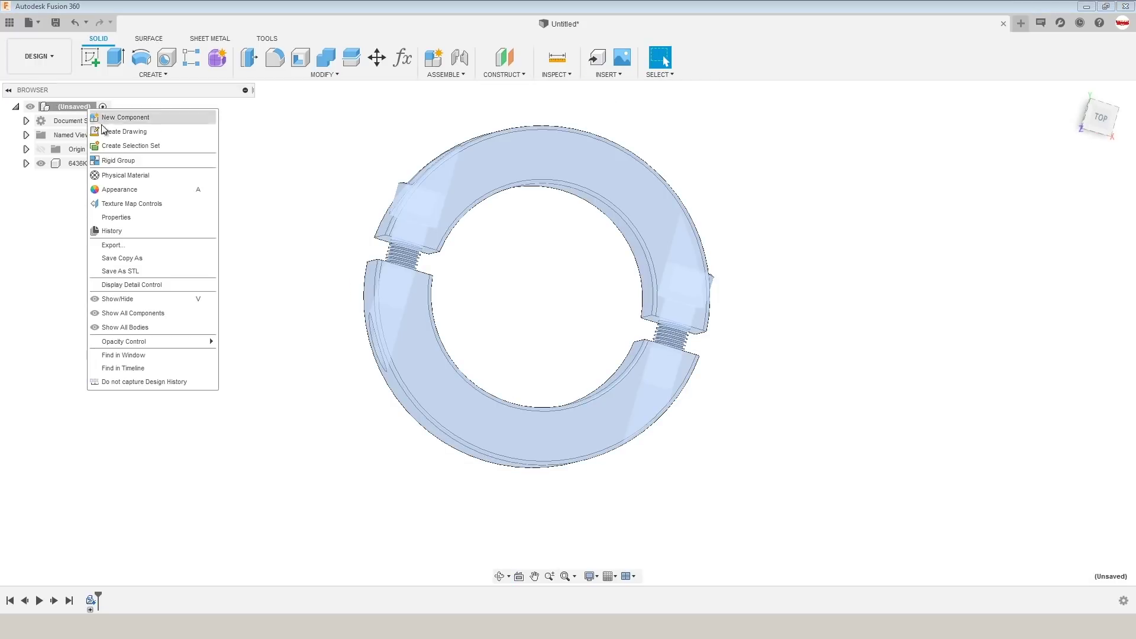
click(172, 382)
click(585, 330)
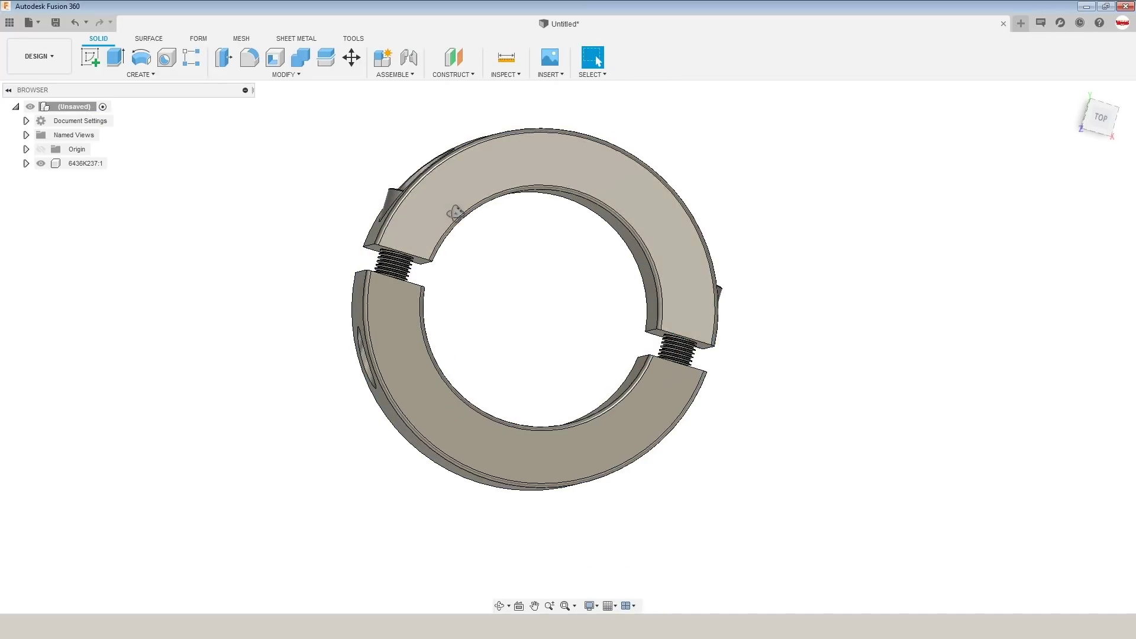
Delete the two screw bodies, Body2 and Body3, from the 6436K237 component in the untitled design
shift+middle_drag(438, 195, 313, 153)
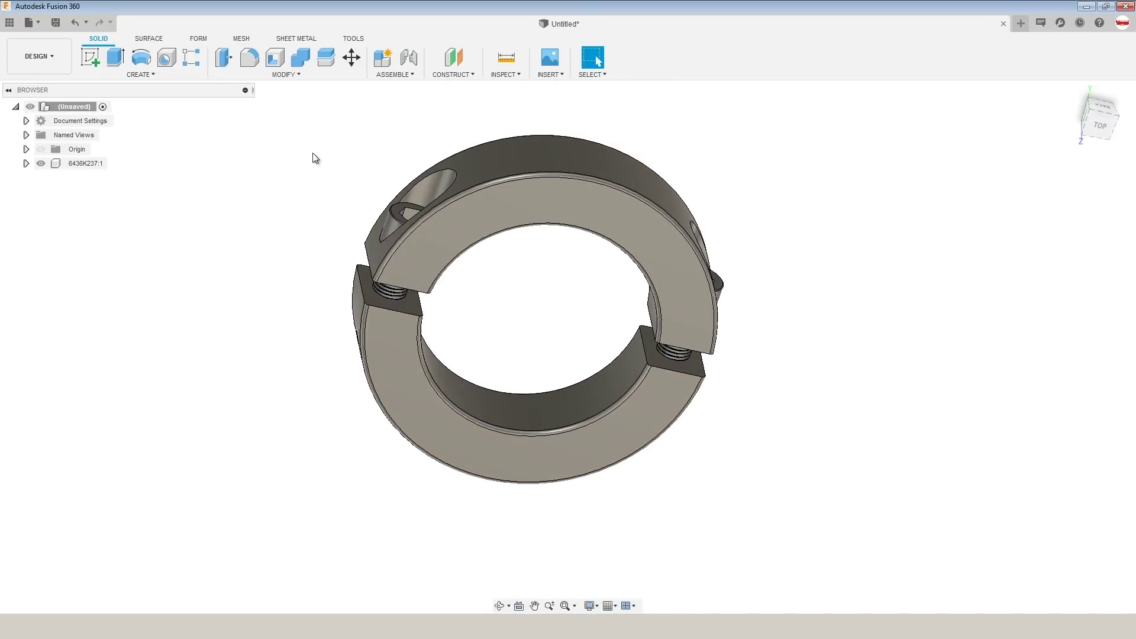
click(26, 163)
click(37, 192)
click(97, 222)
shift+click(97, 234)
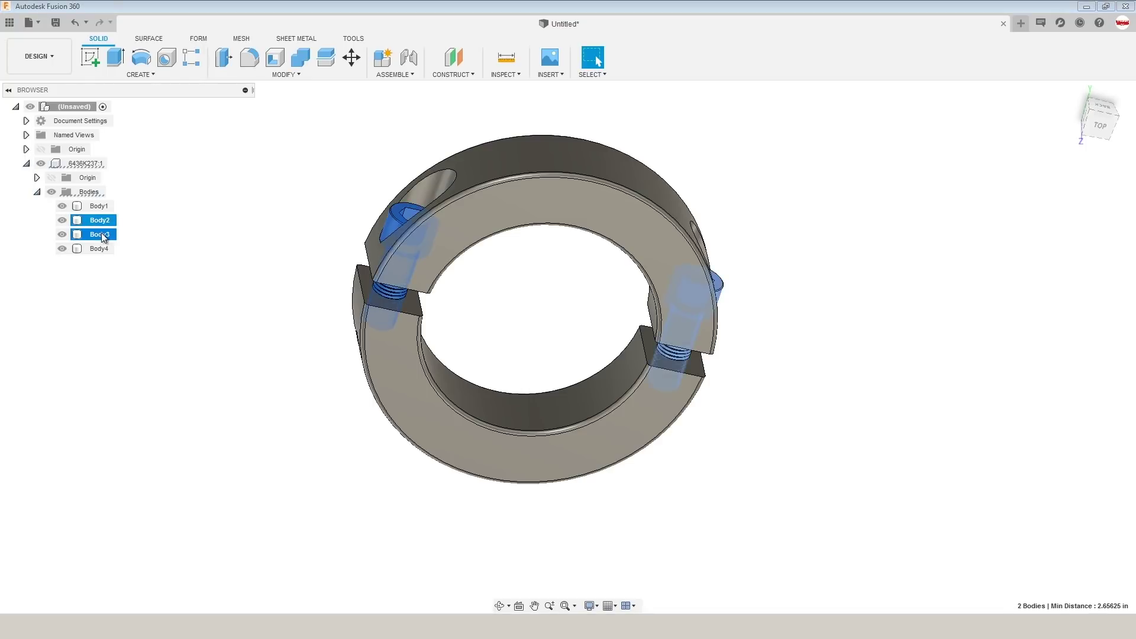
key(Delete)
scroll(242, 249, down, 2)
middle_drag(243, 239, 316, 254)
scroll(286, 232, up, 3)
scroll(301, 233, down, 3)
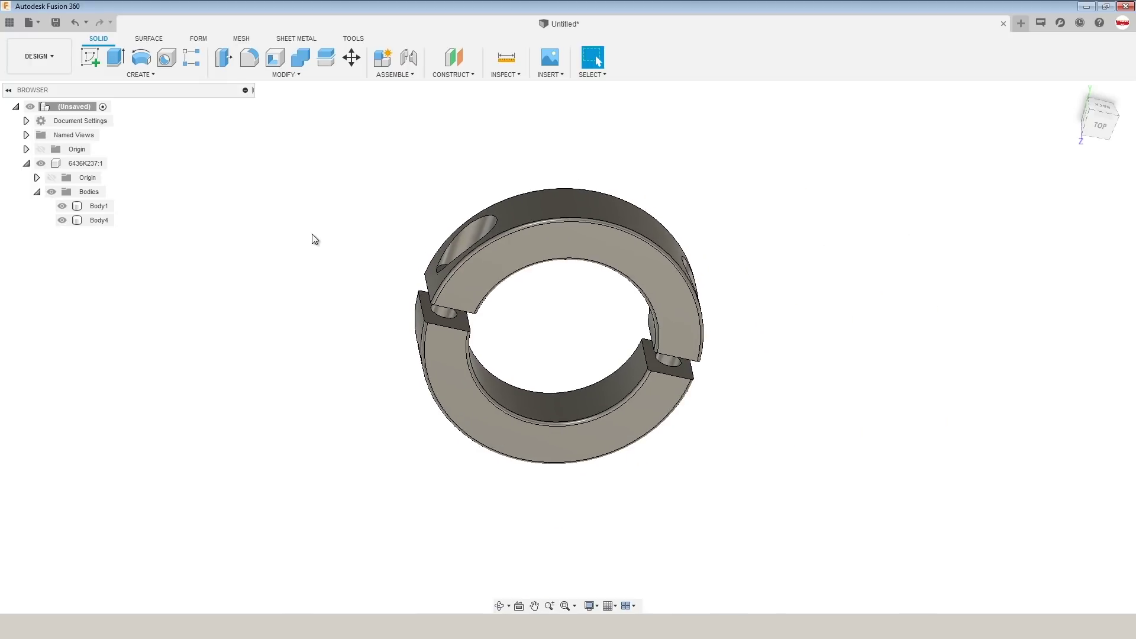
Run Find Features on both collar halves, Body1 and Body4, with all feature types included
drag(282, 153, 809, 520)
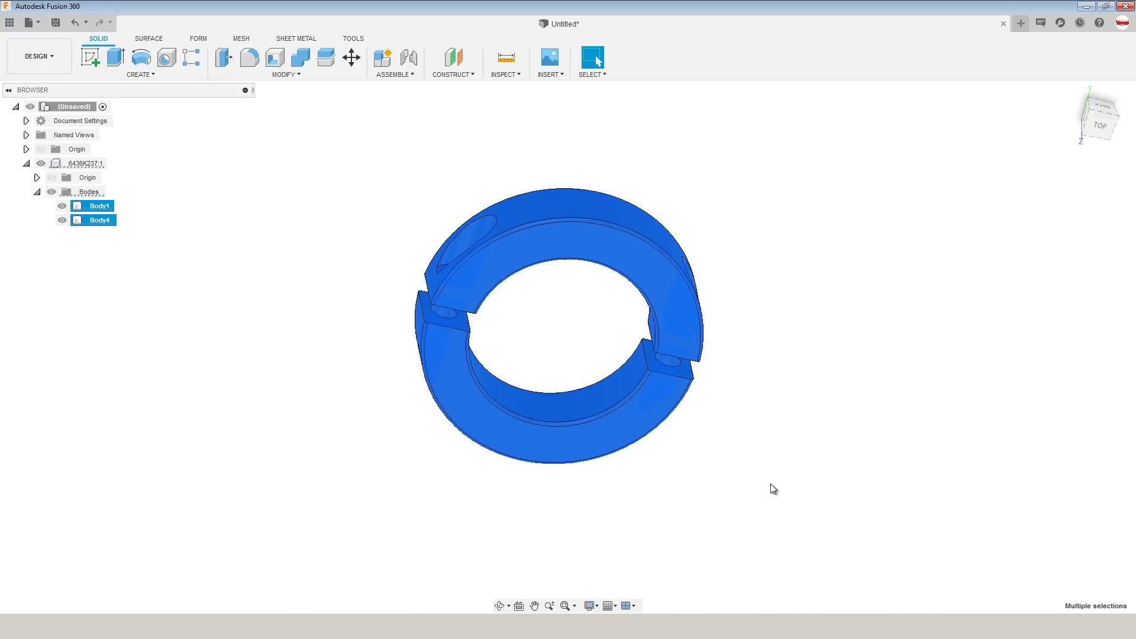
text(s)
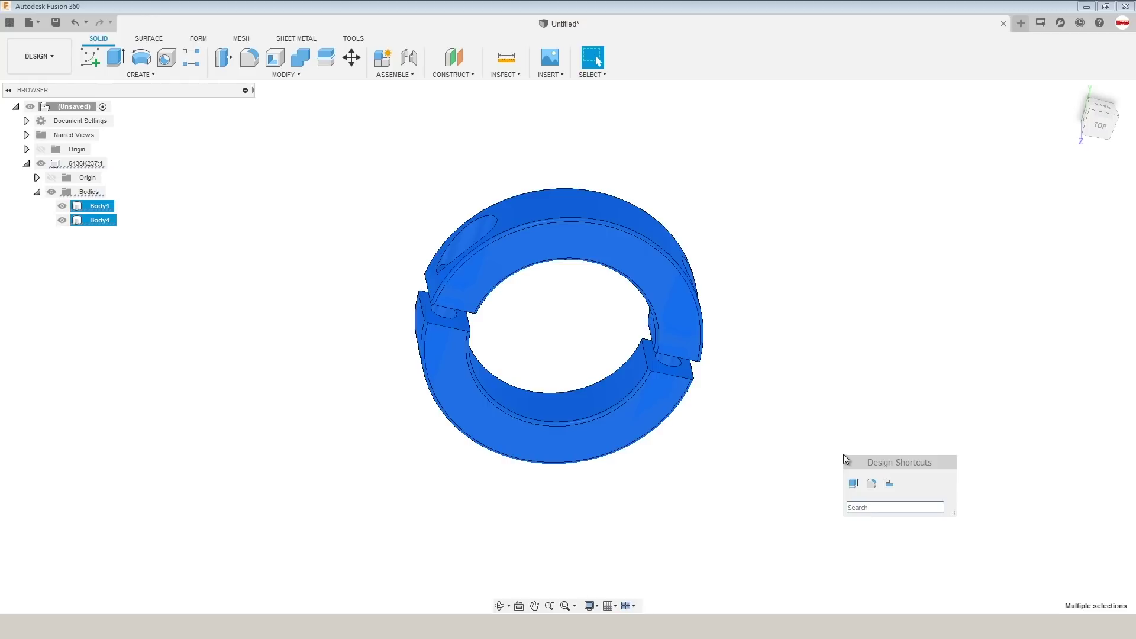
text(find)
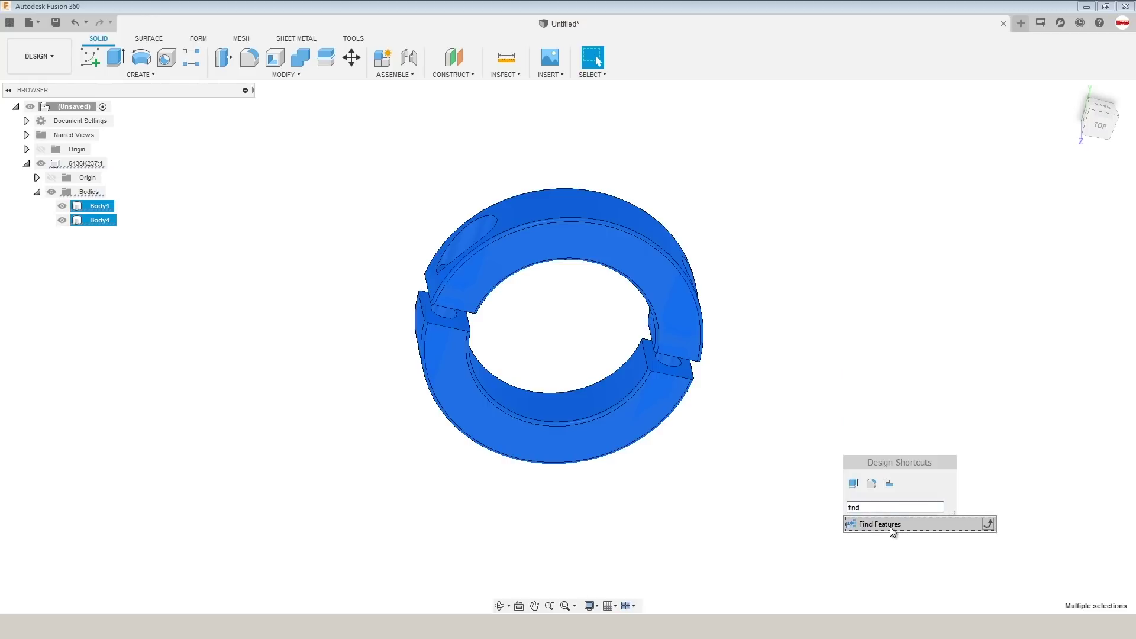
click(893, 528)
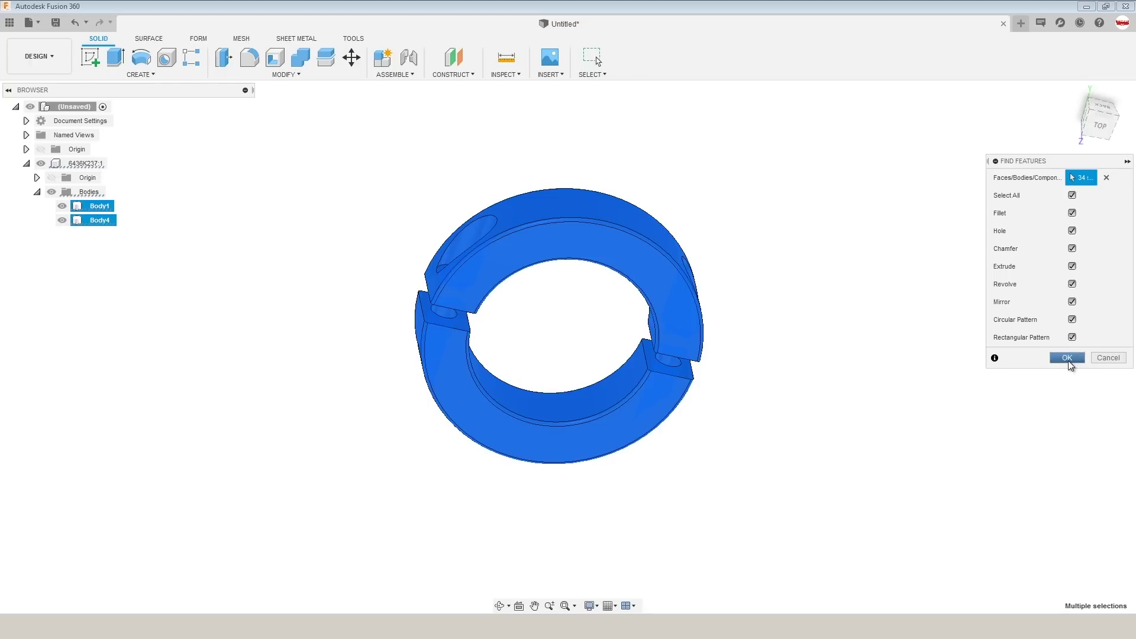
click(1069, 361)
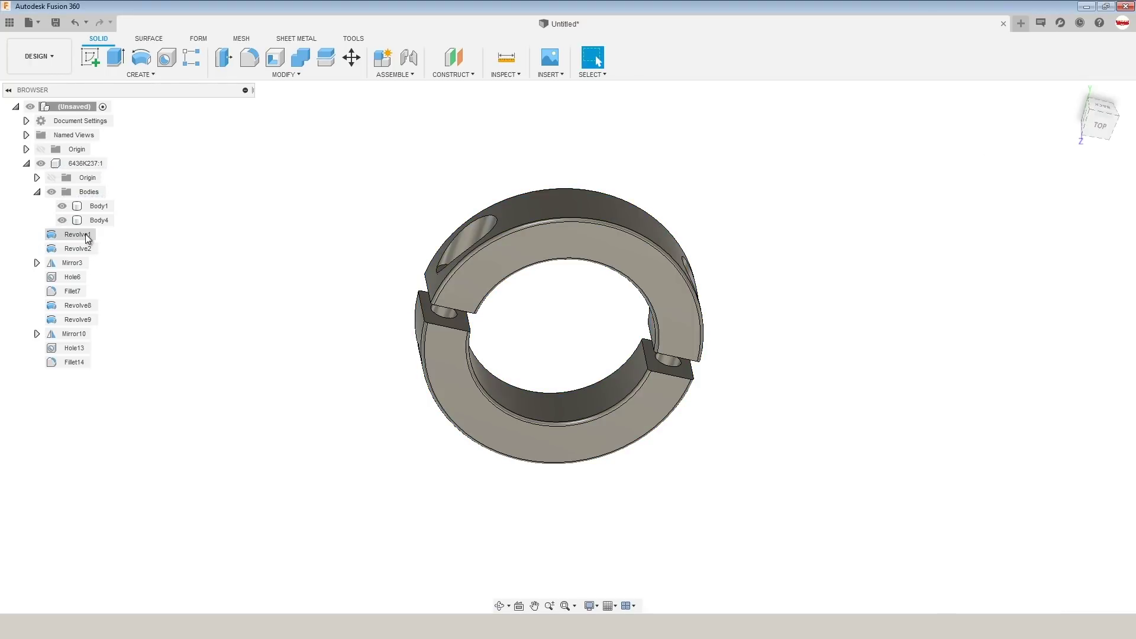
Highlight the recognized Revolve1, Revolve2 and Fillet14 features, and open Fillet14 for editing to examine its faces and radius
click(85, 234)
click(80, 249)
click(72, 361)
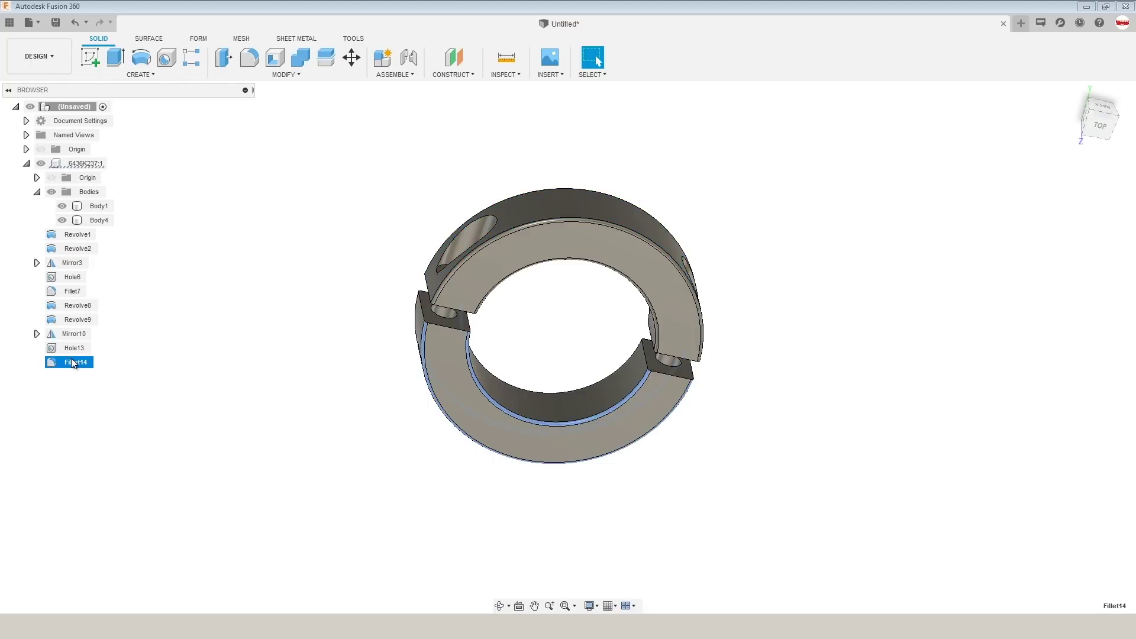
right_click(71, 361)
click(106, 384)
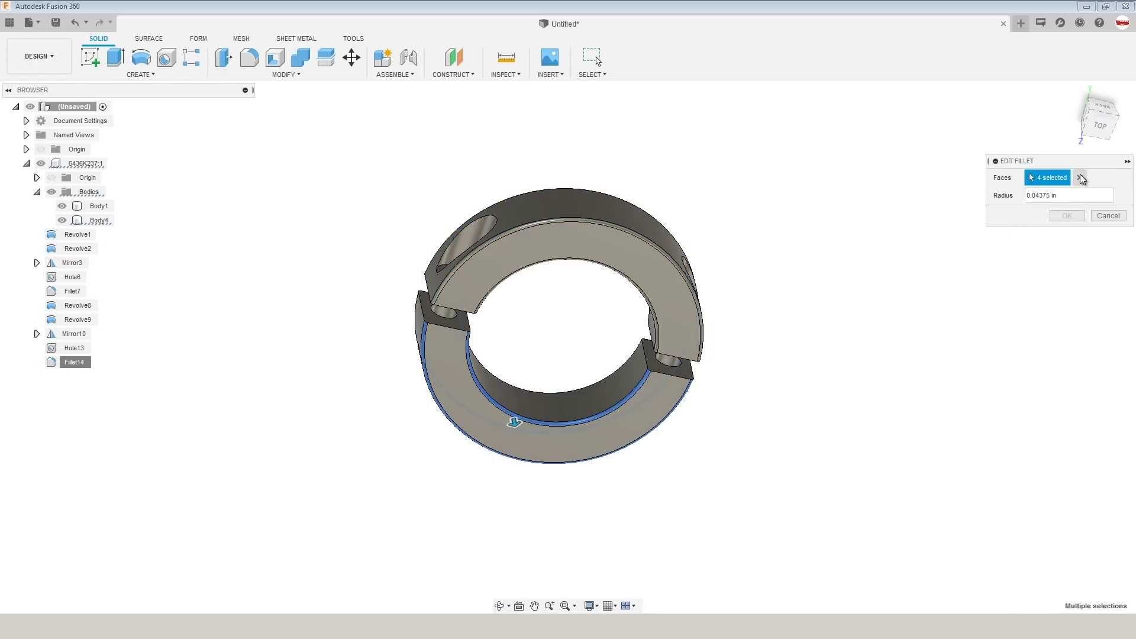
click(1067, 215)
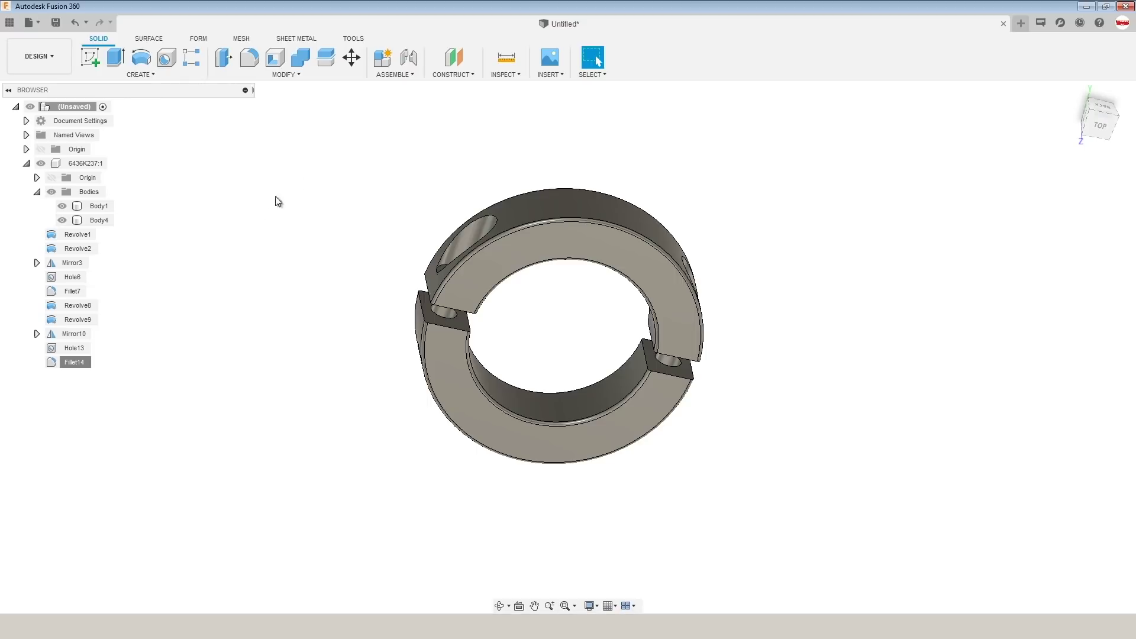
Highlight the recognized Hole13 and Mirror10 features on the collar and expand Mirror10 to view its occurrences
click(72, 349)
click(70, 335)
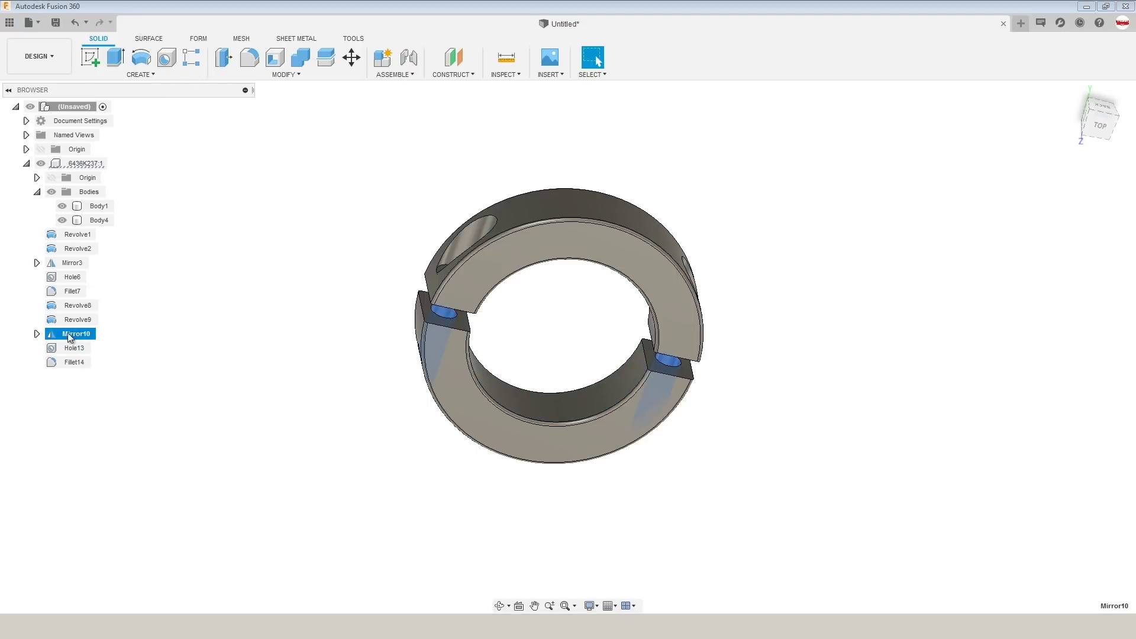
click(37, 334)
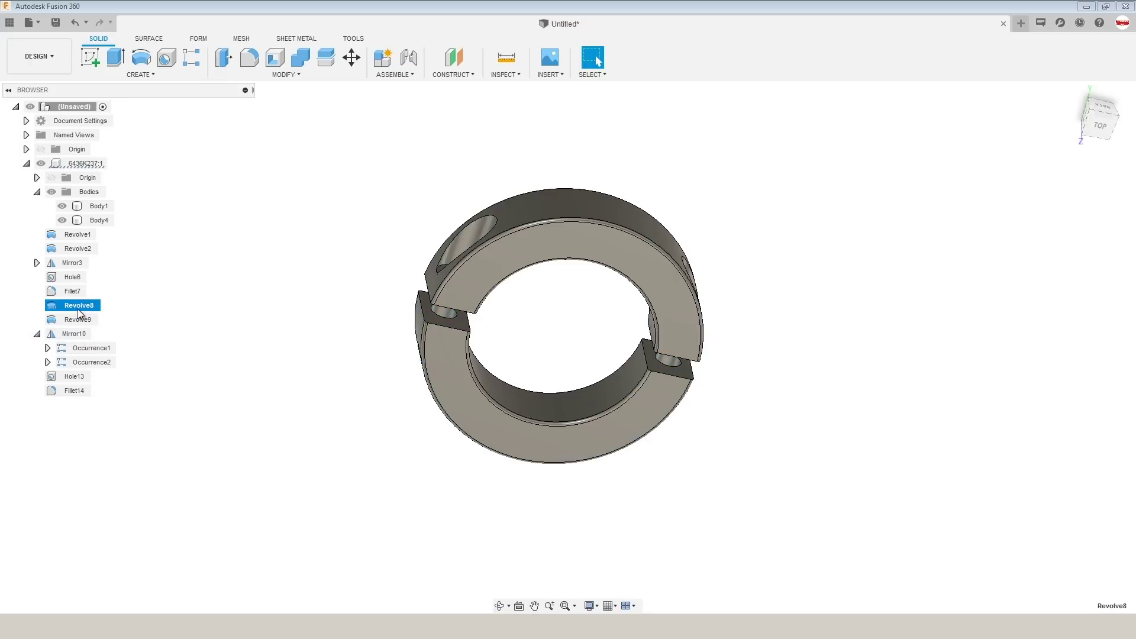
Delete the recognized Fillet7 feature from the collar half with the counterbored screw holes
click(78, 293)
right_click(81, 293)
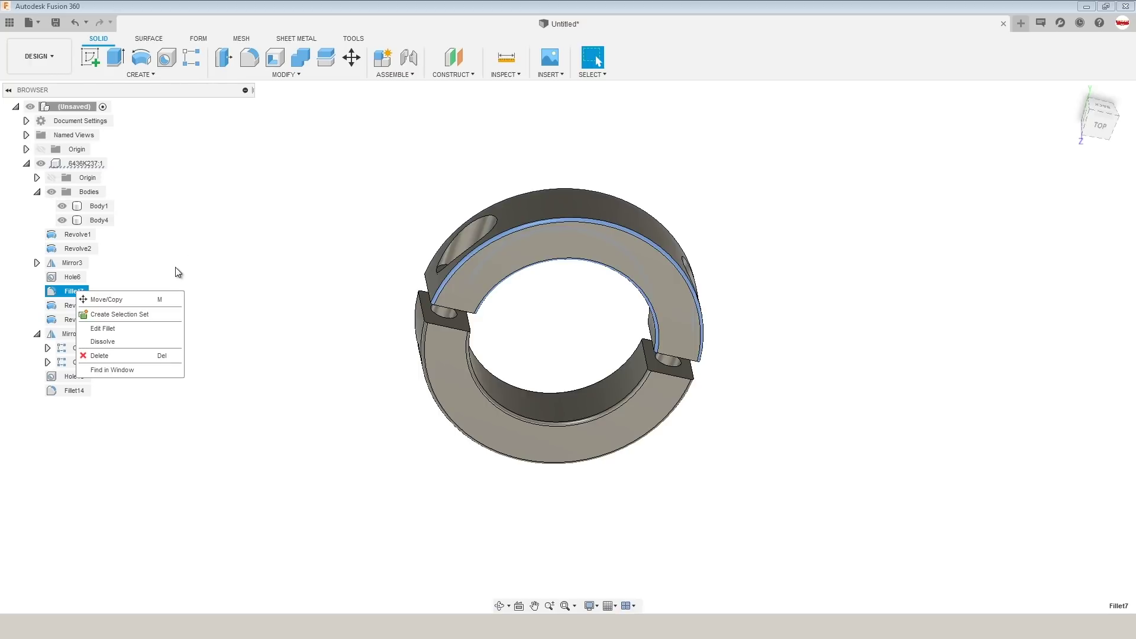
click(148, 356)
mouse_move(301, 251)
shift+middle_down()
mouse_move(317, 322)
mouse_move(307, 267)
shift+middle_up()
scroll(471, 331, up, 4)
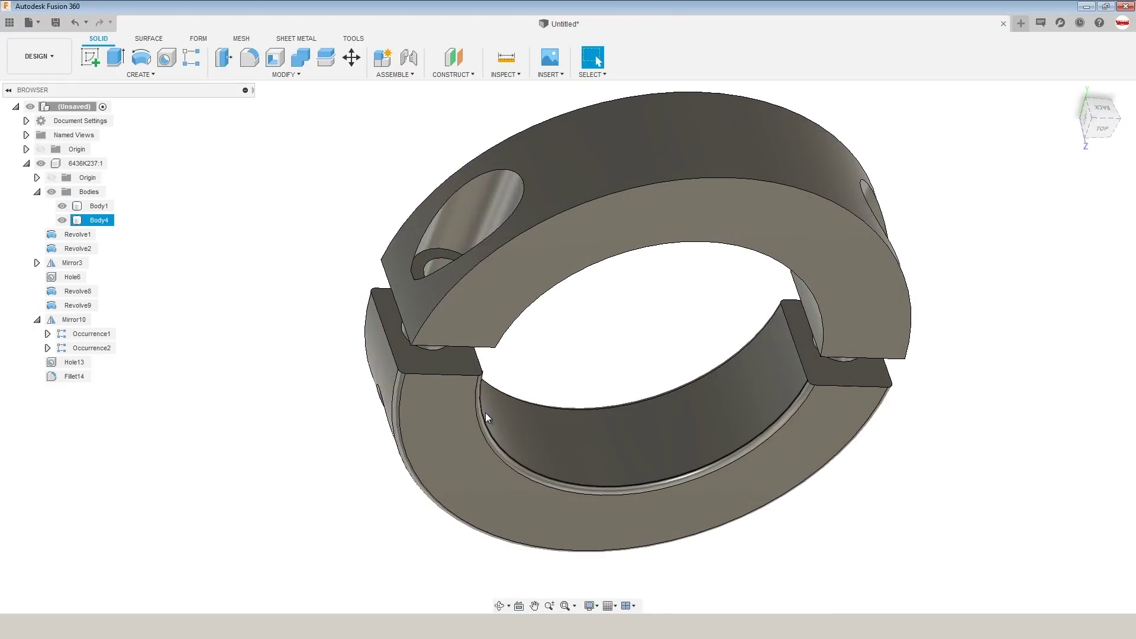
click(555, 326)
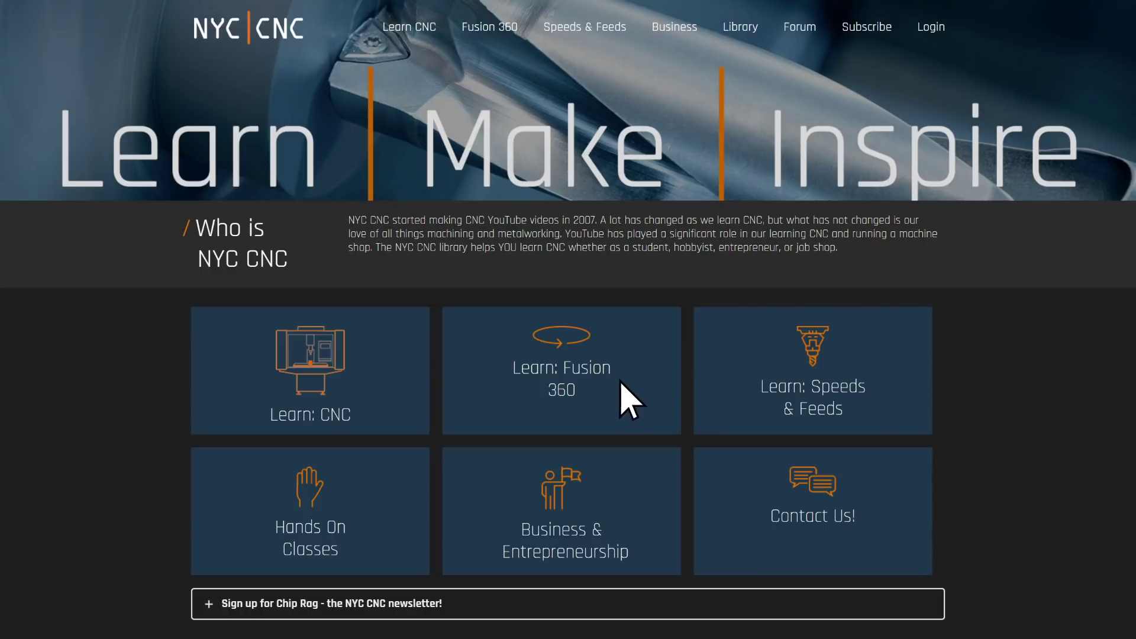
Switch to the NYC CNC website, open its Learn: Fusion 360 section and browse the getting-started lessons
click(608, 386)
scroll(569, 355, down, 1)
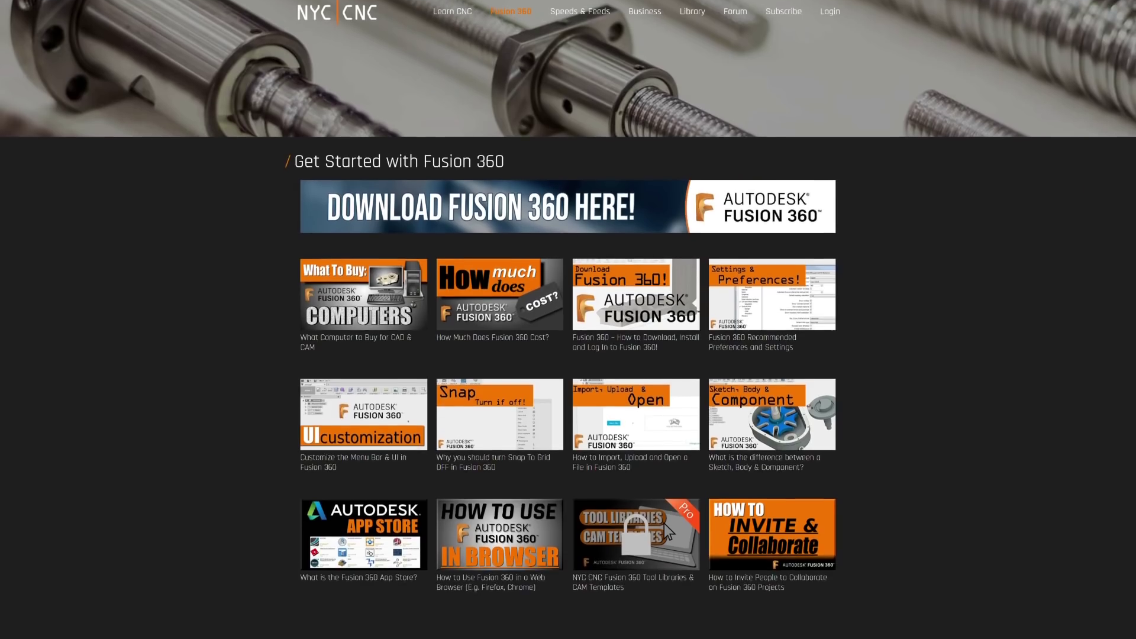